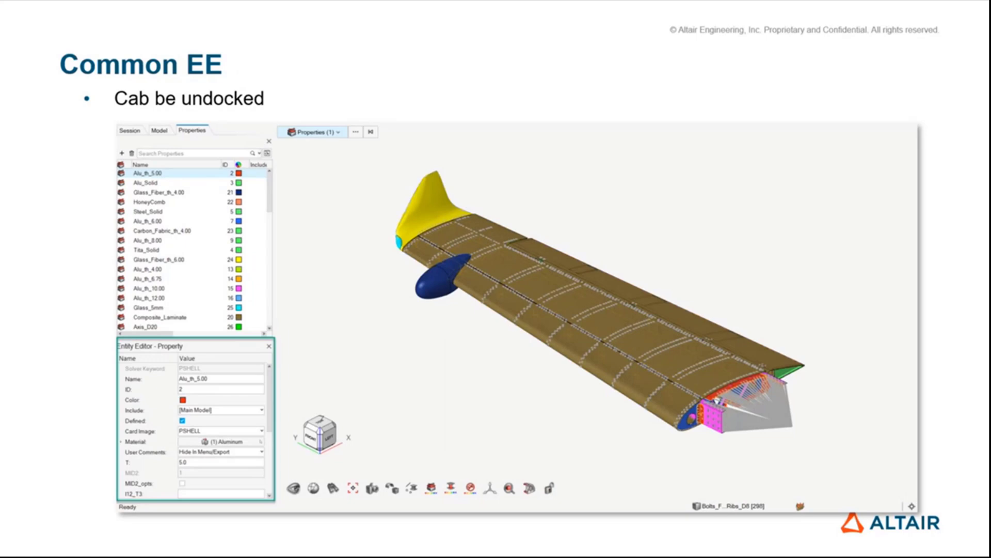
Advance through the floating and docking slides to the car model slide, end the slideshow, and return to HyperMesh.
key(Right)
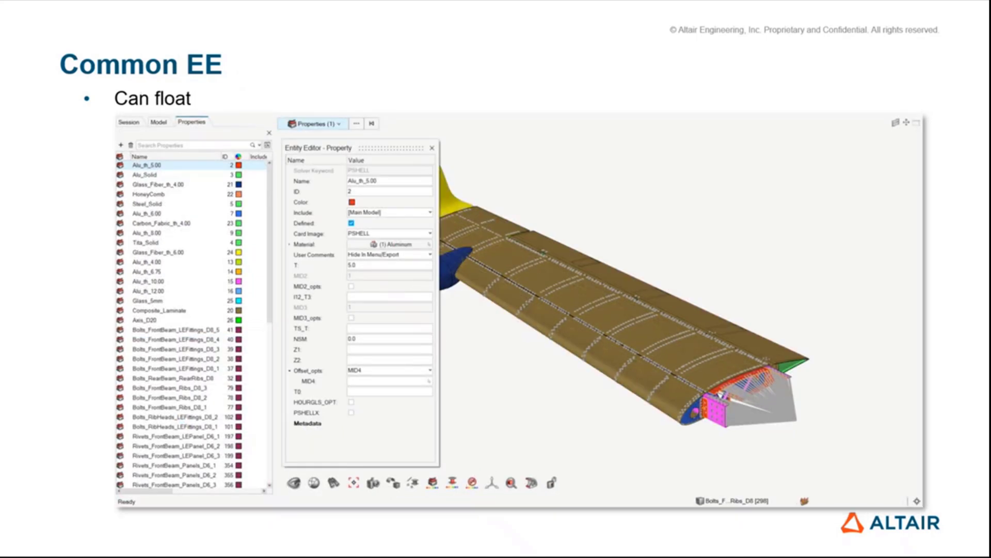
key(Right)
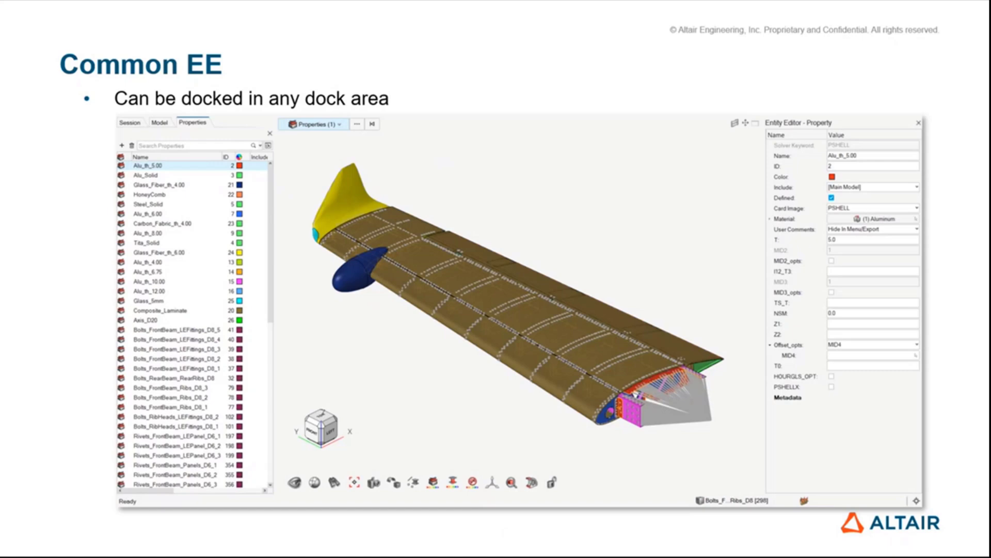
key(Right)
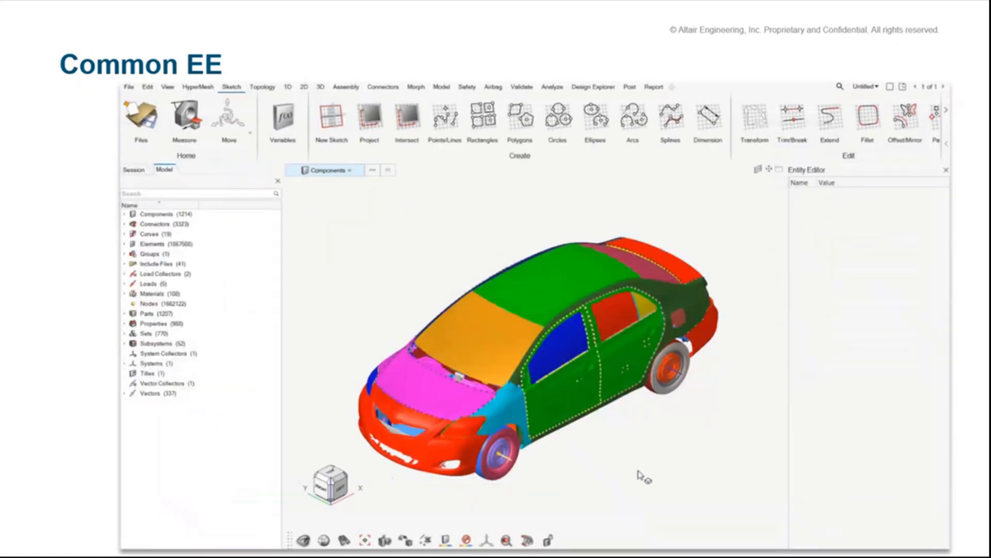
key(Escape)
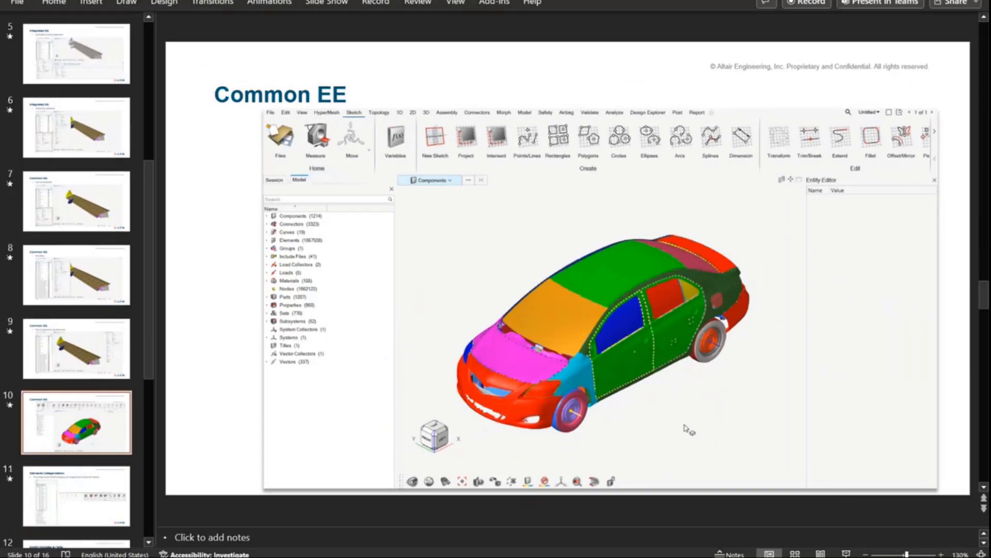
key(alt+Tab)
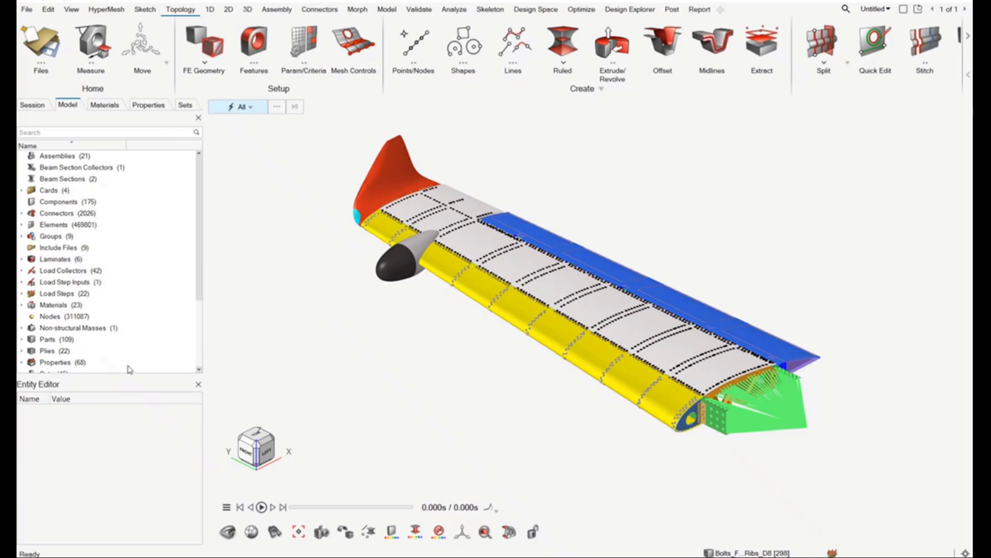
Enlarge the Entity Editor and browse Materials, Properties and Sets, ending on Aluminum's MAT1 card.
drag(98, 379, 102, 295)
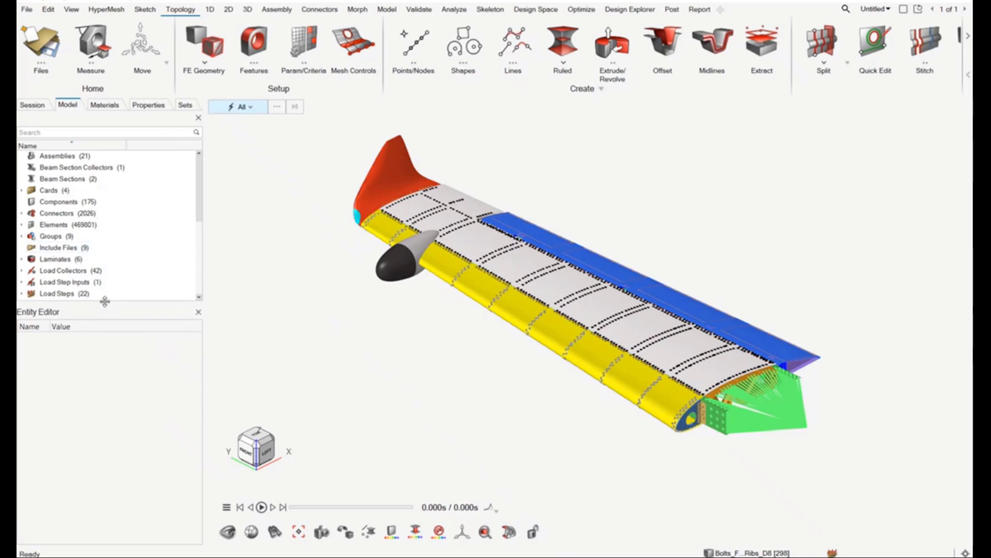
click(104, 106)
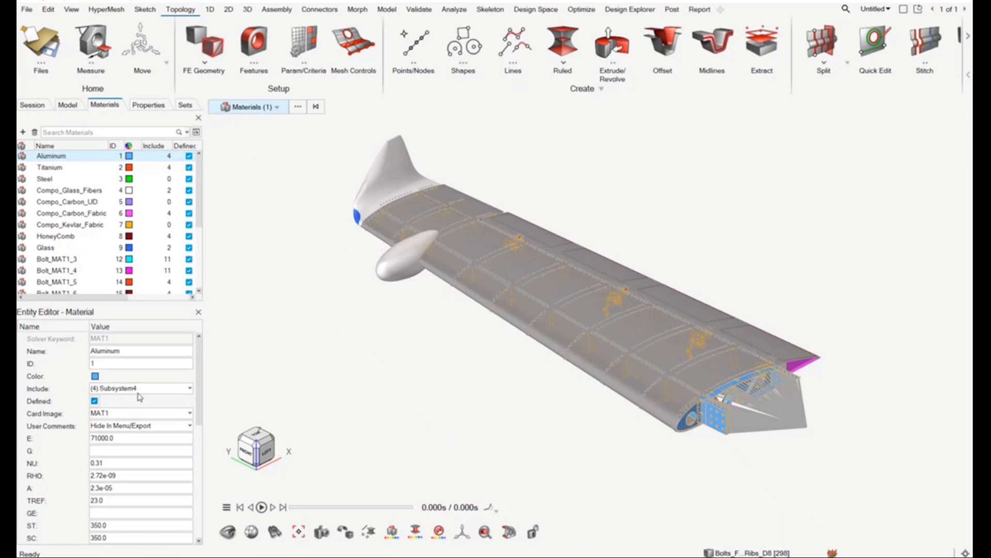
click(147, 106)
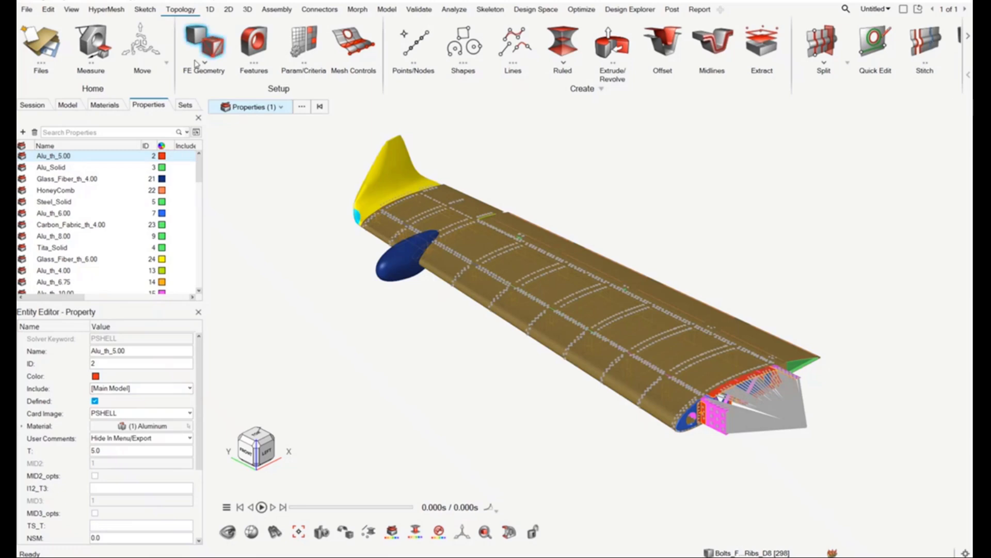
click(185, 105)
click(161, 105)
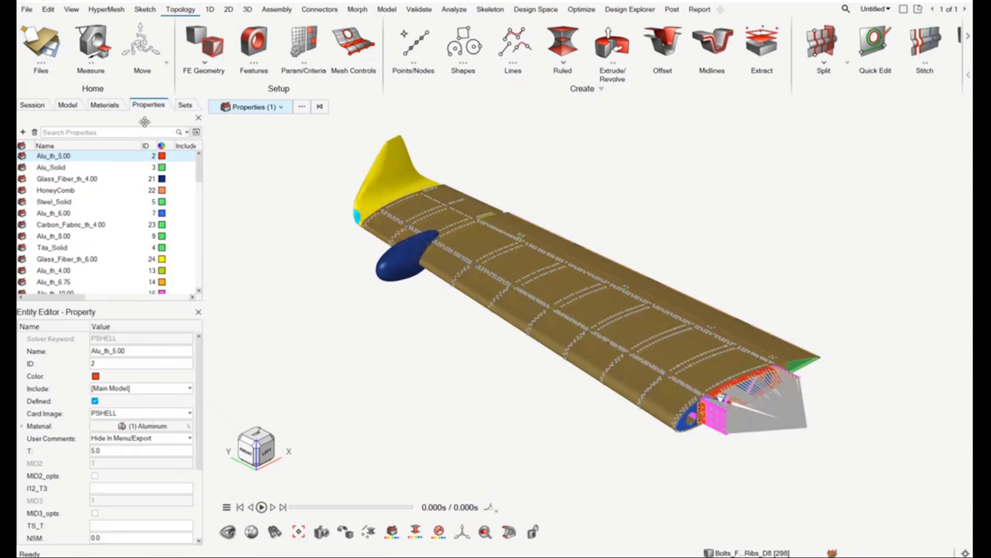
click(109, 107)
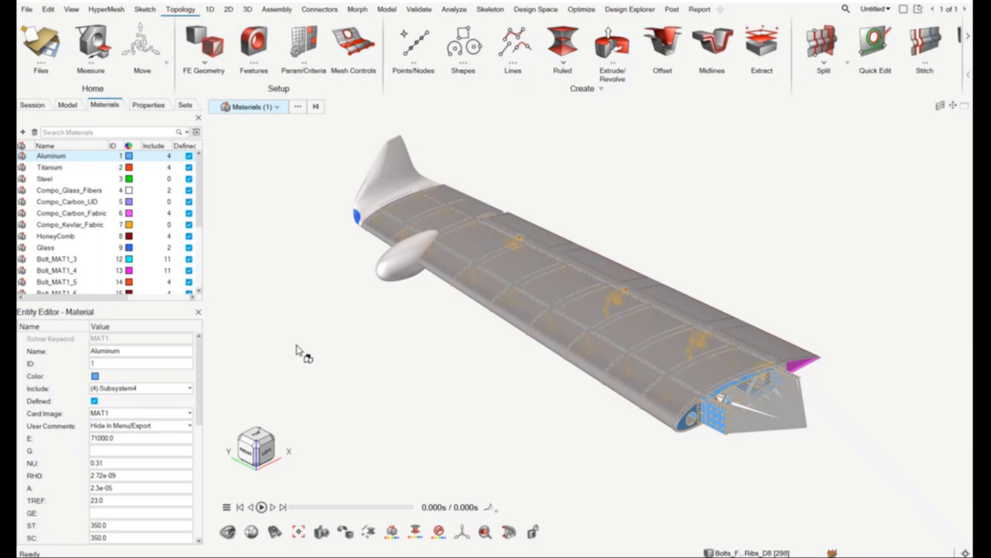
click(198, 313)
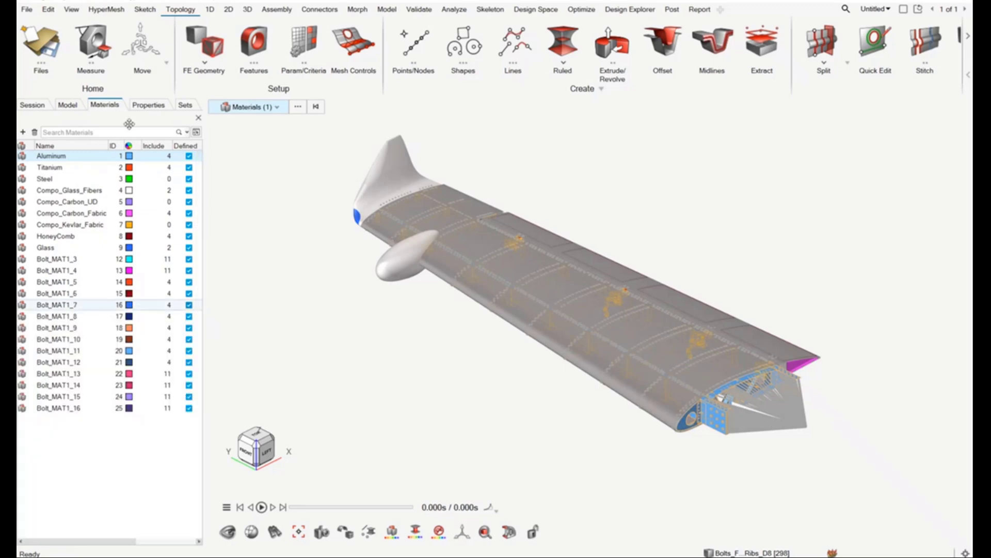
click(73, 9)
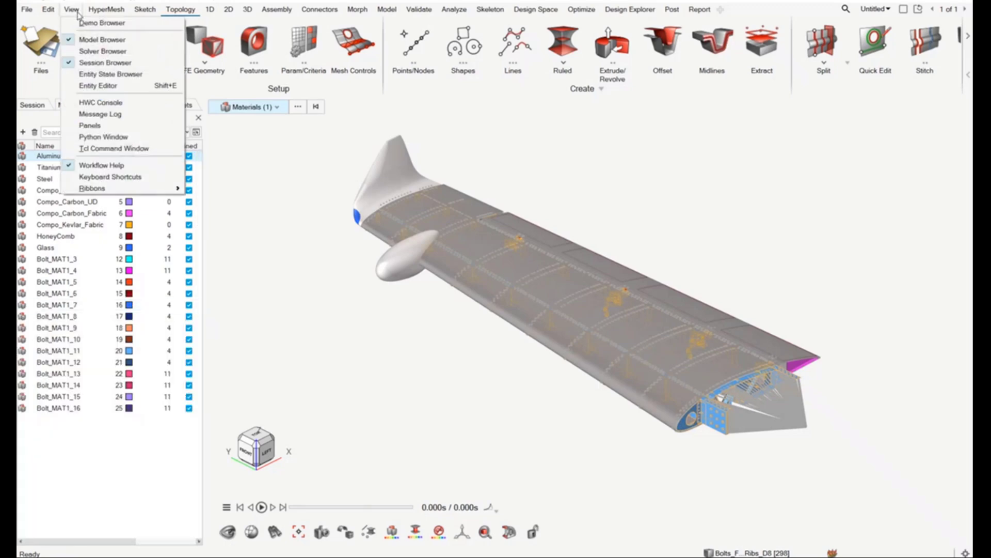
click(98, 85)
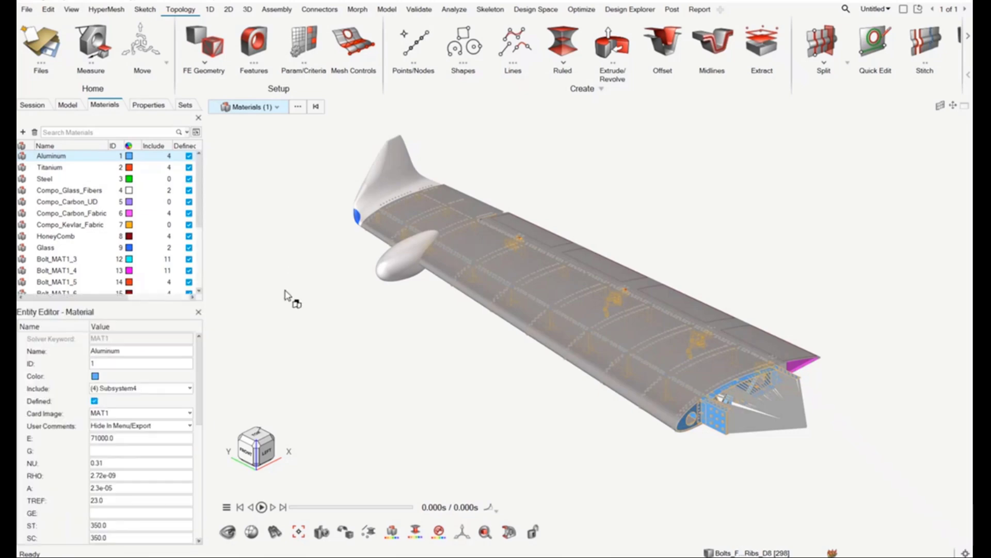
click(199, 312)
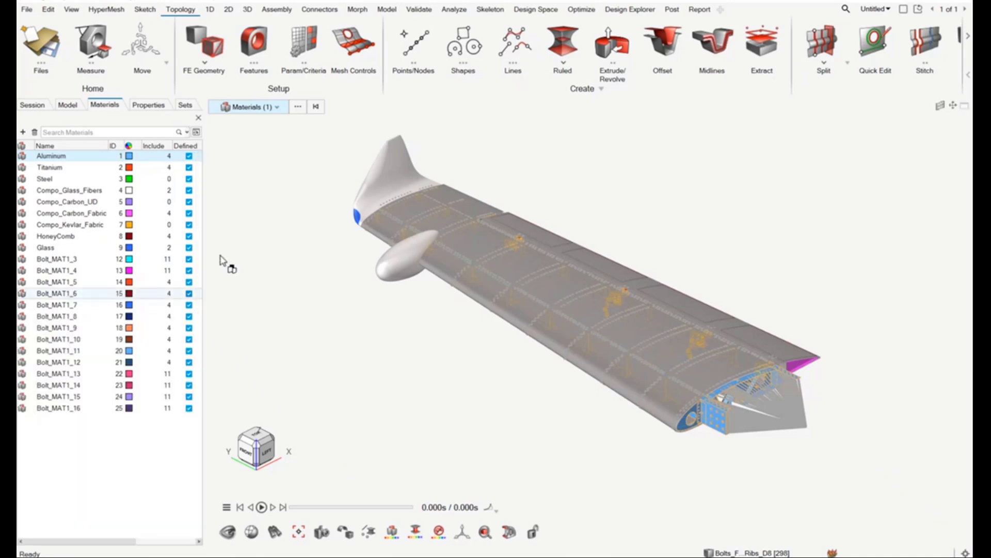
click(54, 157)
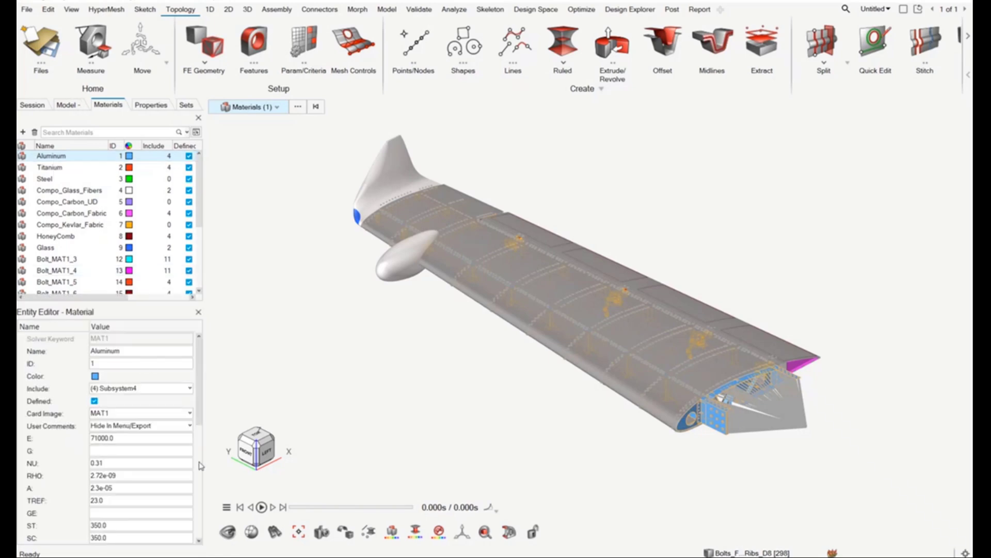
Float the Entity Editor, make it taller, and cycle through the Properties, Sets and Materials lists.
drag(131, 316, 299, 134)
drag(298, 362, 310, 476)
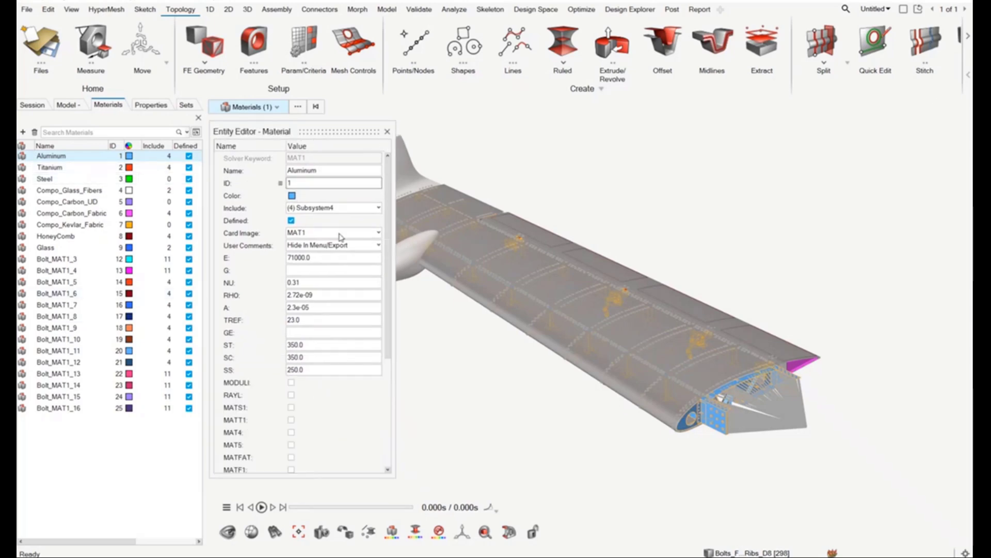
click(148, 105)
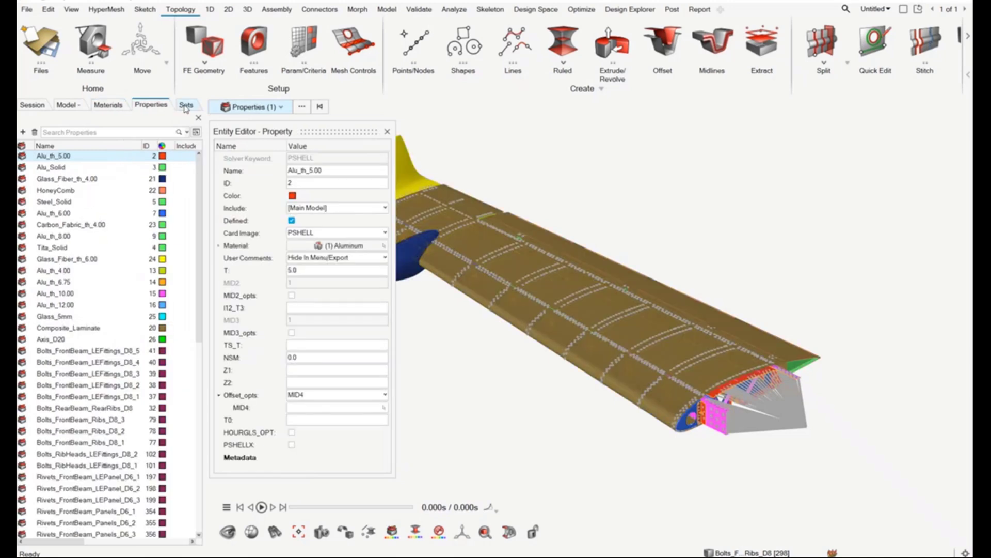
click(185, 106)
click(151, 105)
click(116, 107)
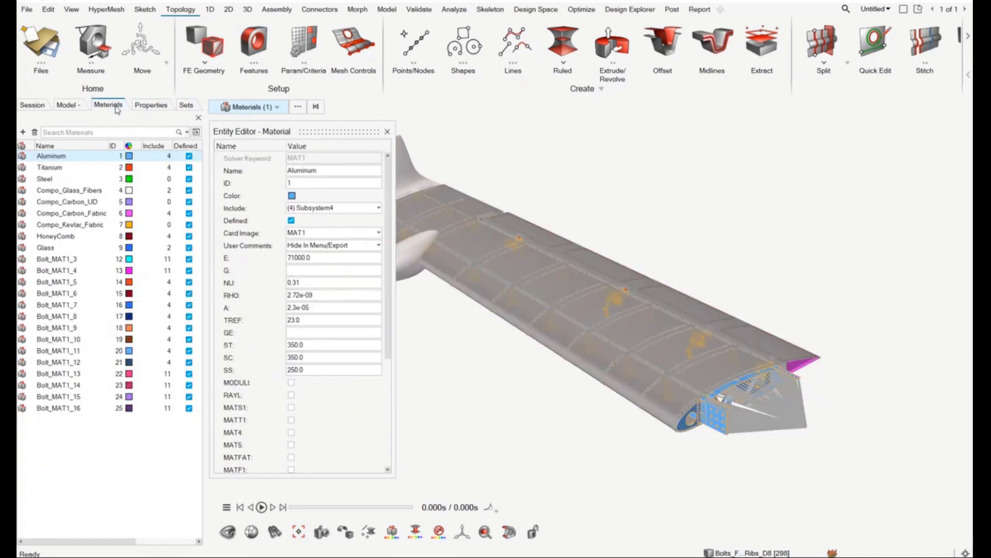
click(151, 106)
click(186, 105)
Dock the editor in the right dock area and show set ply1_Flap_Upper's SET_ELEM card.
drag(285, 131, 944, 177)
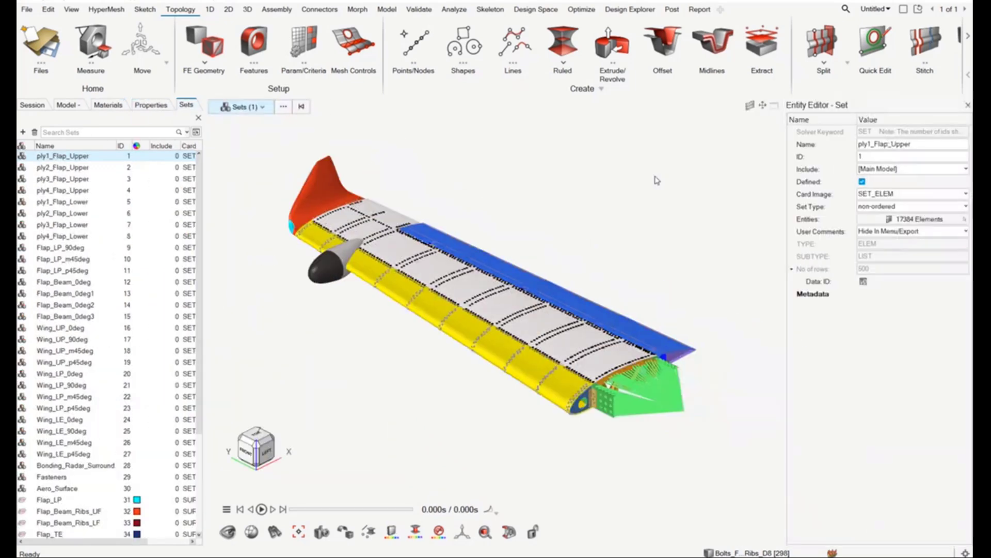
click(657, 181)
click(91, 157)
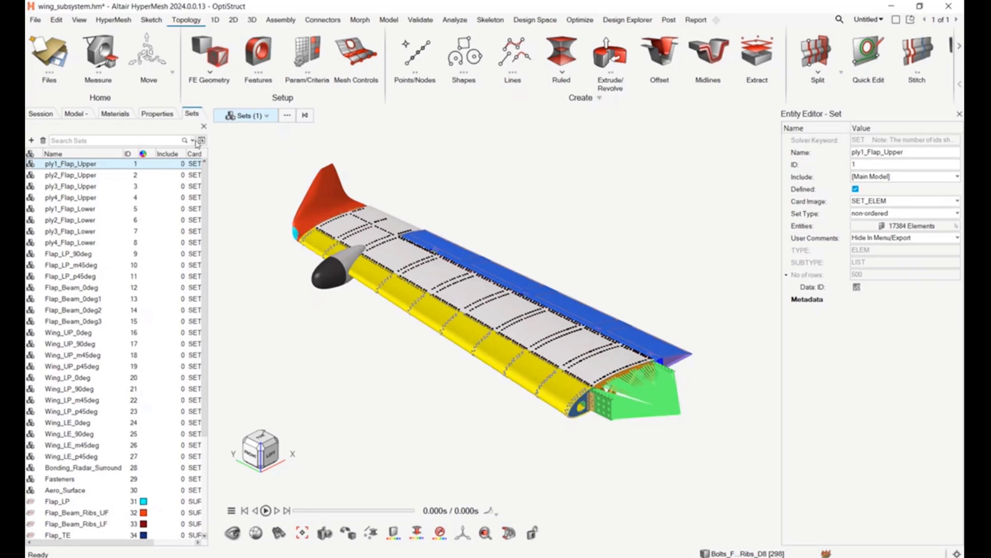
List the references of property Alu_th_5.00, comparing it with the Aluminum material's details.
click(157, 113)
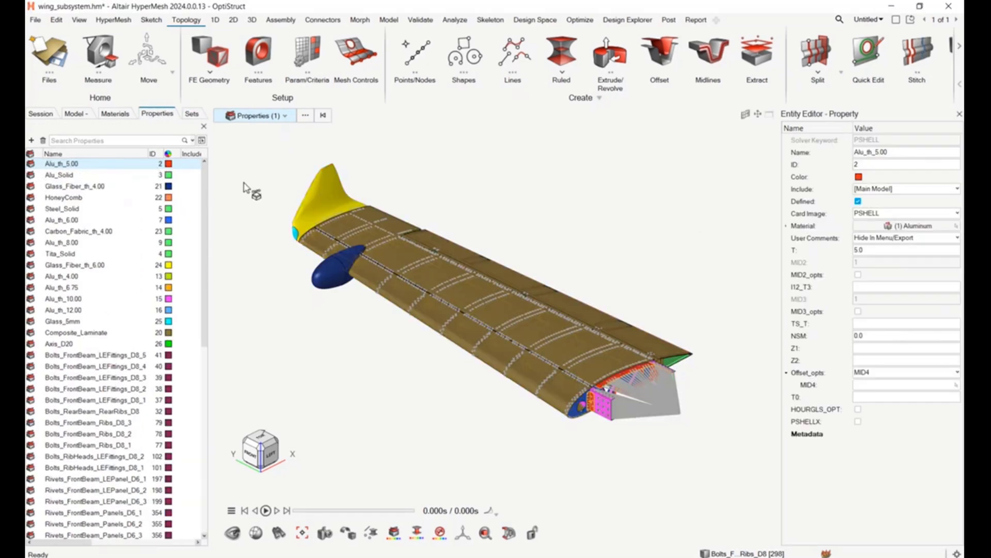
right_click(99, 165)
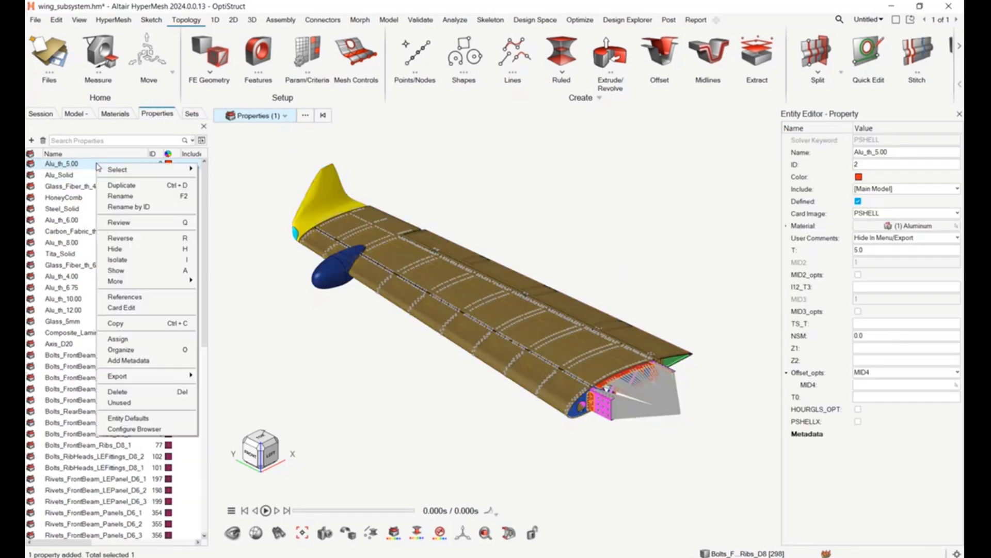
click(144, 298)
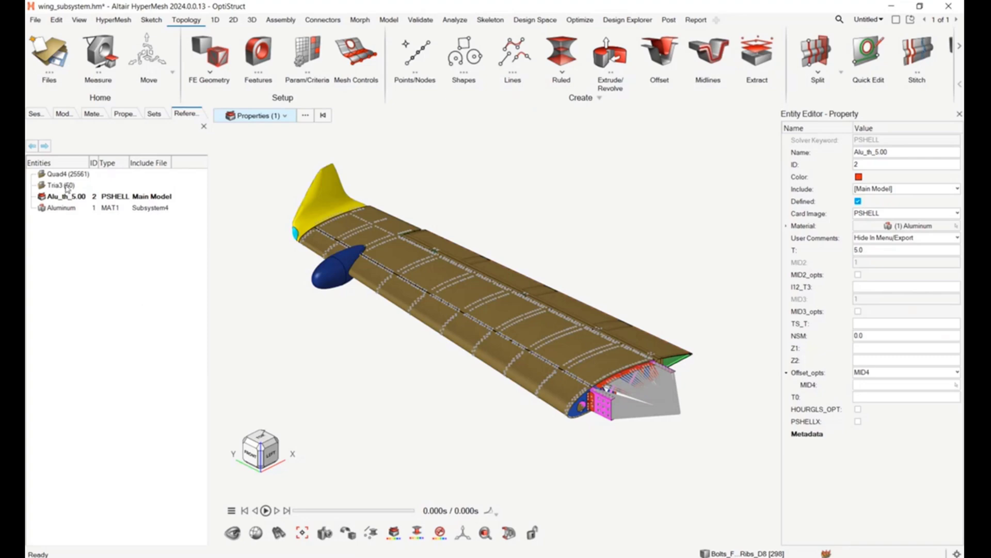
click(65, 209)
click(64, 201)
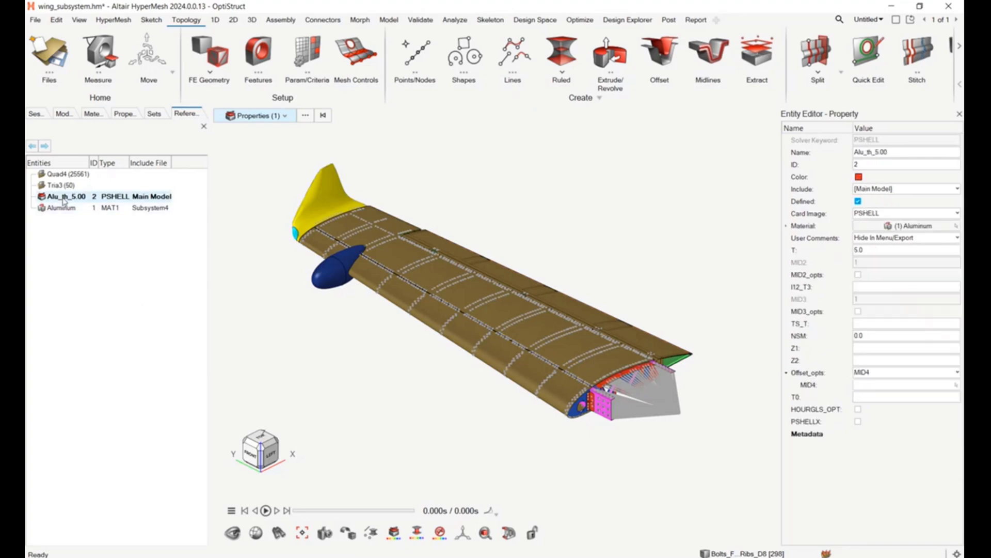
click(65, 208)
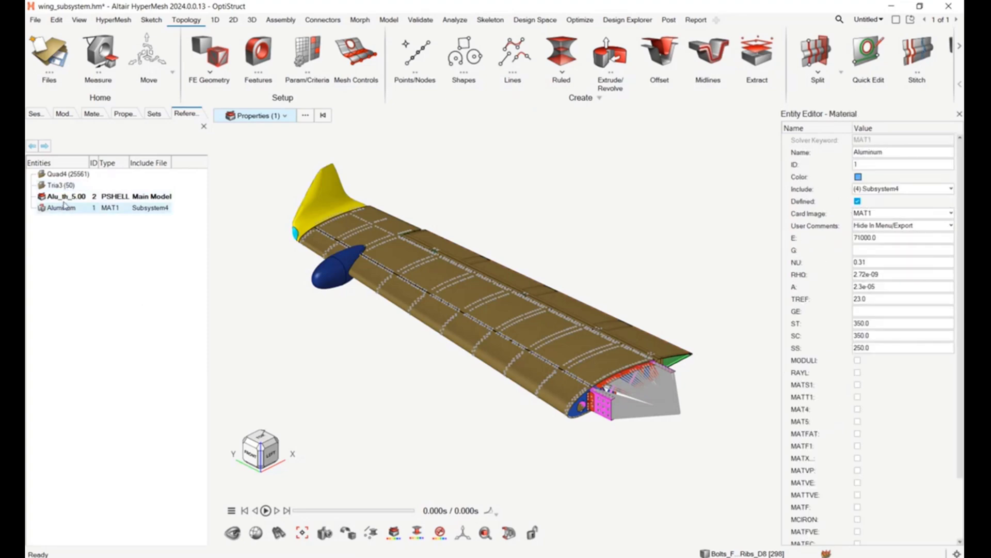
click(64, 201)
click(71, 213)
click(69, 196)
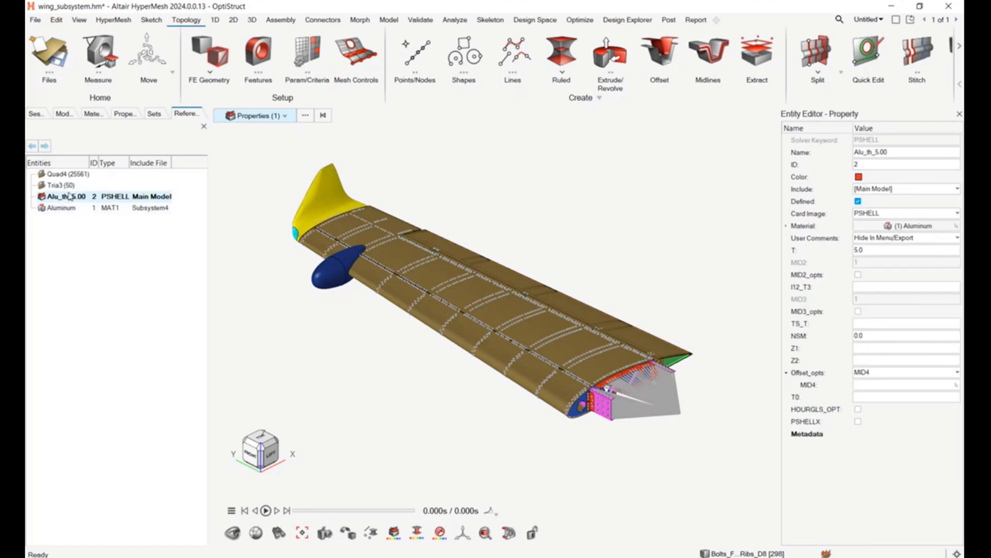
Close the References, Sets, Properties and Materials browser tabs.
click(204, 127)
click(204, 127)
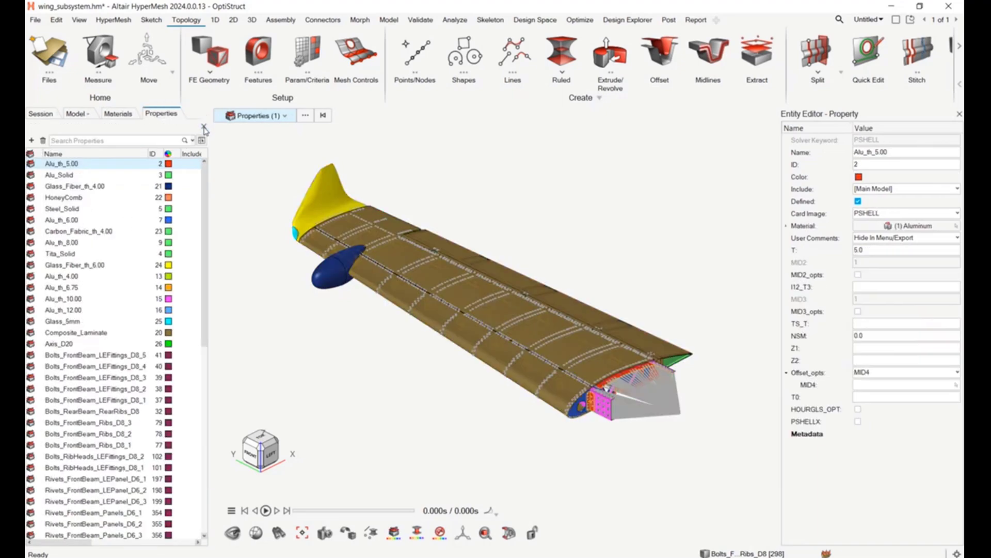
click(204, 127)
click(204, 127)
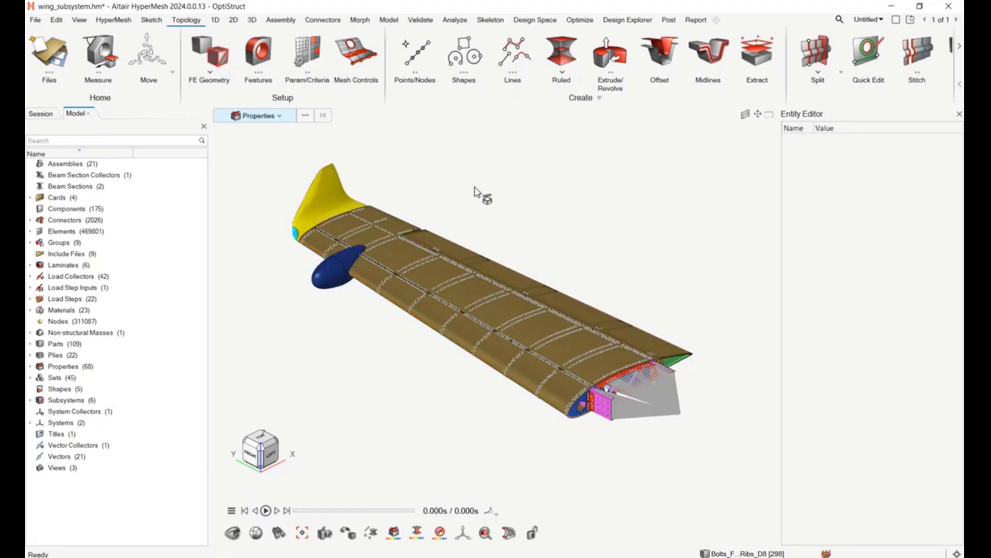
Inspect the pod's property, then colour the wing by load collector and by material, inspecting the fin's material.
scroll(485, 199, up, 3)
ctrl+right_drag(491, 188, 482, 195)
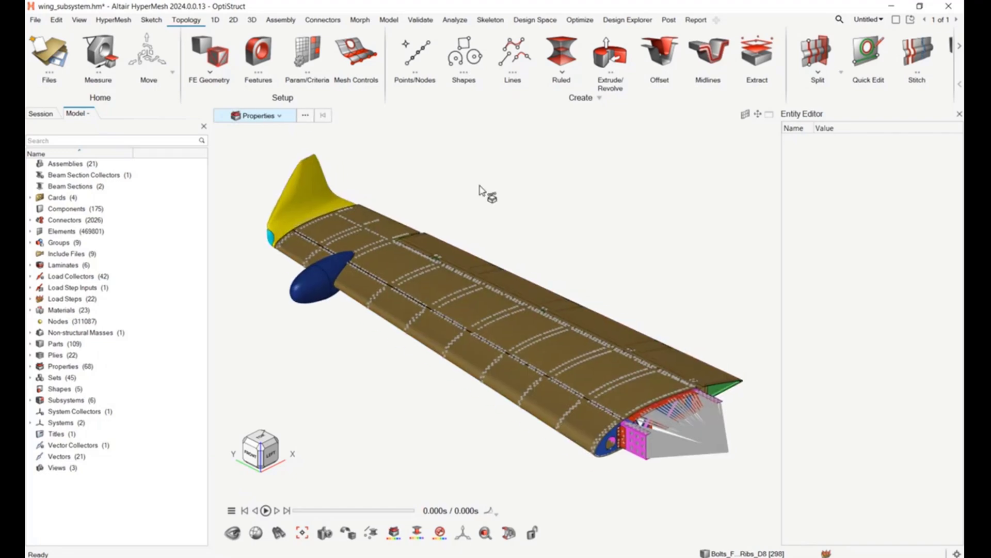
click(308, 292)
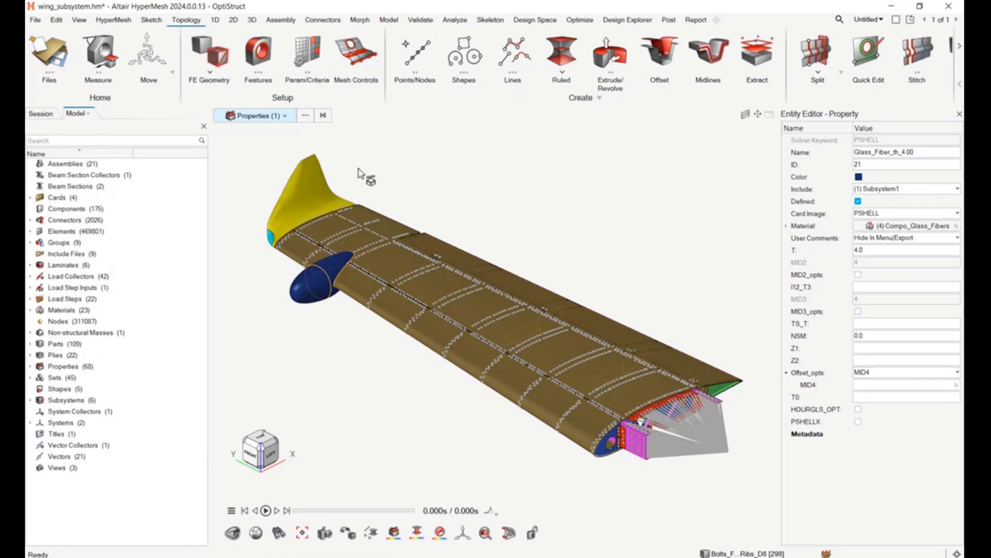
click(387, 157)
click(279, 120)
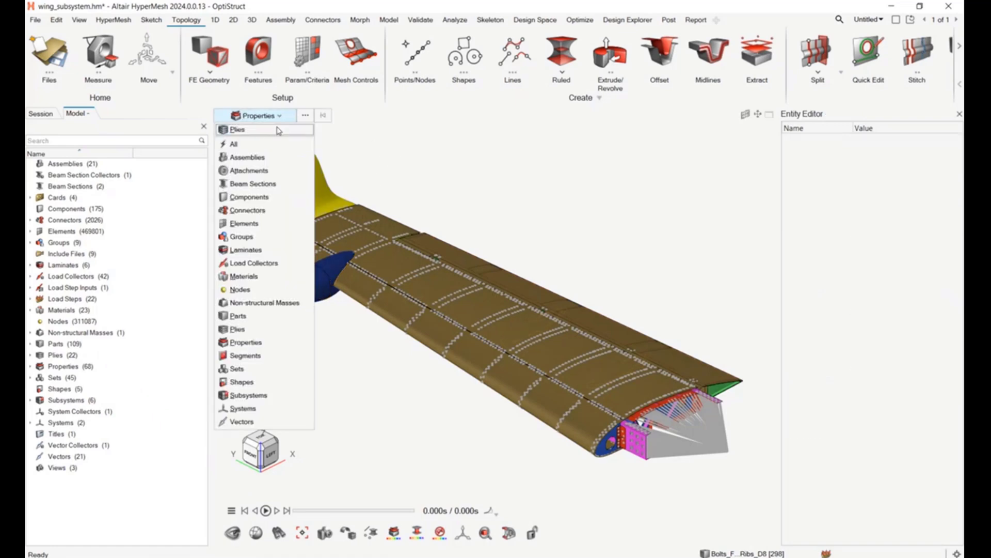
click(283, 264)
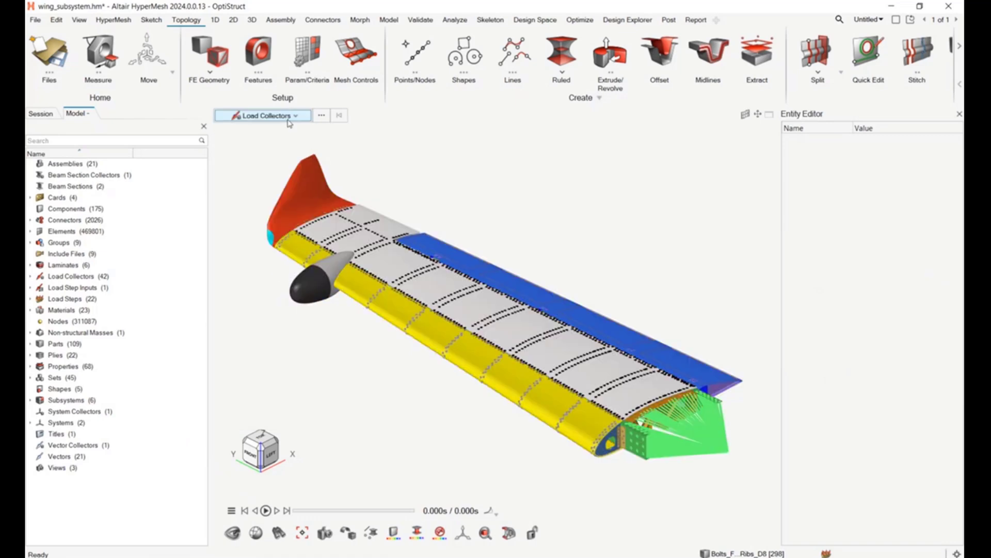
click(288, 116)
click(258, 275)
click(296, 182)
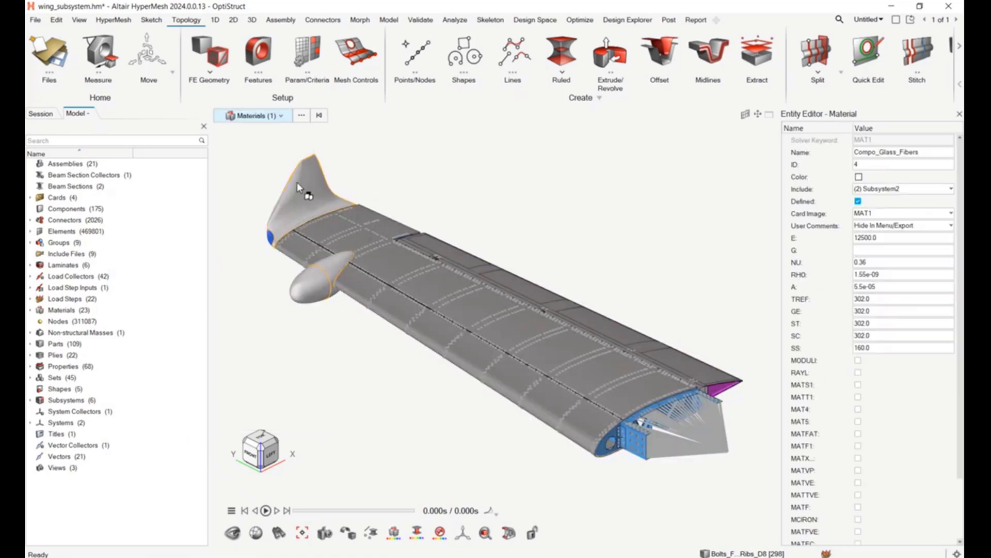
click(577, 229)
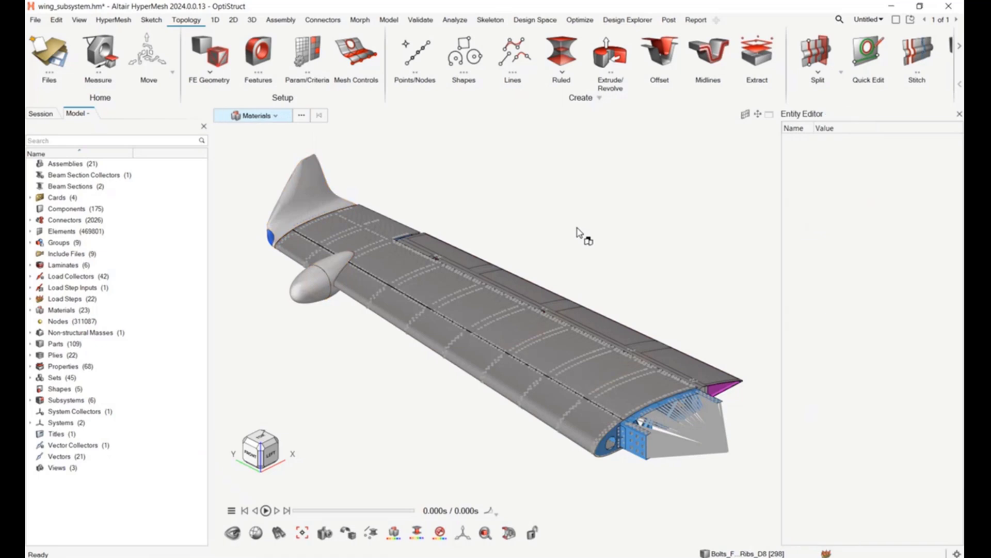
Step through Parts, Sets and Systems, then inspect the radome's subsystem Radar and its Study Revision.
key(p)
key(p)
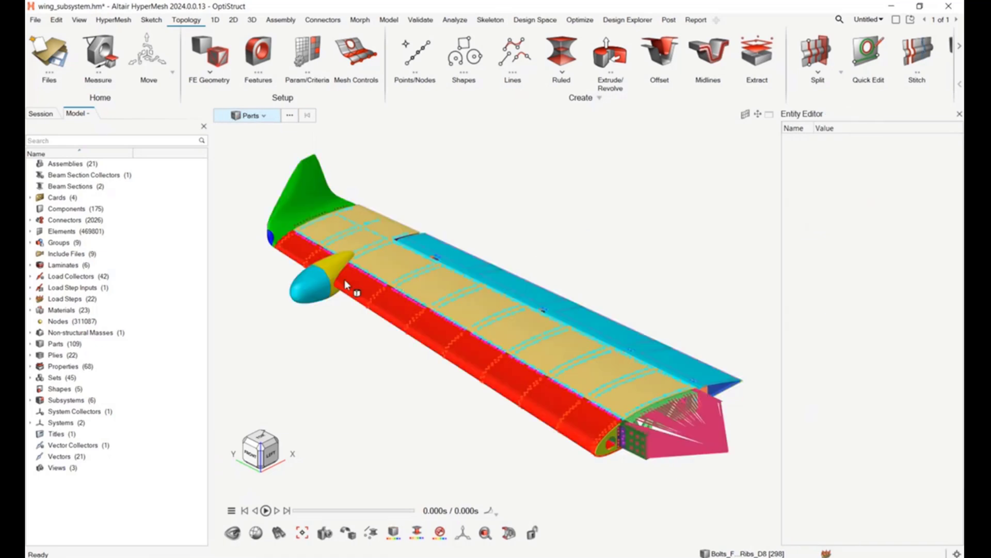
click(306, 295)
key(s)
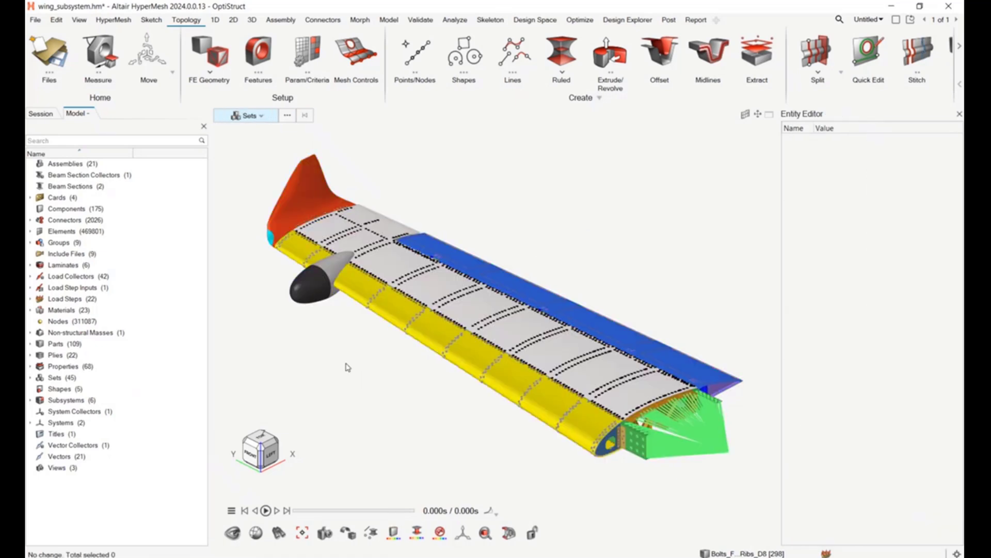
key(s)
key(s)
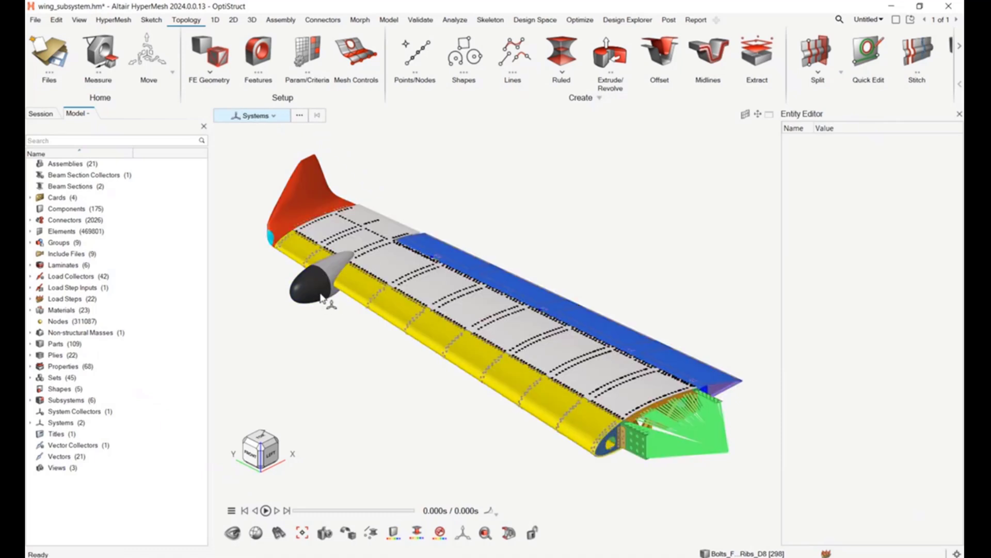
key(s)
key(s)
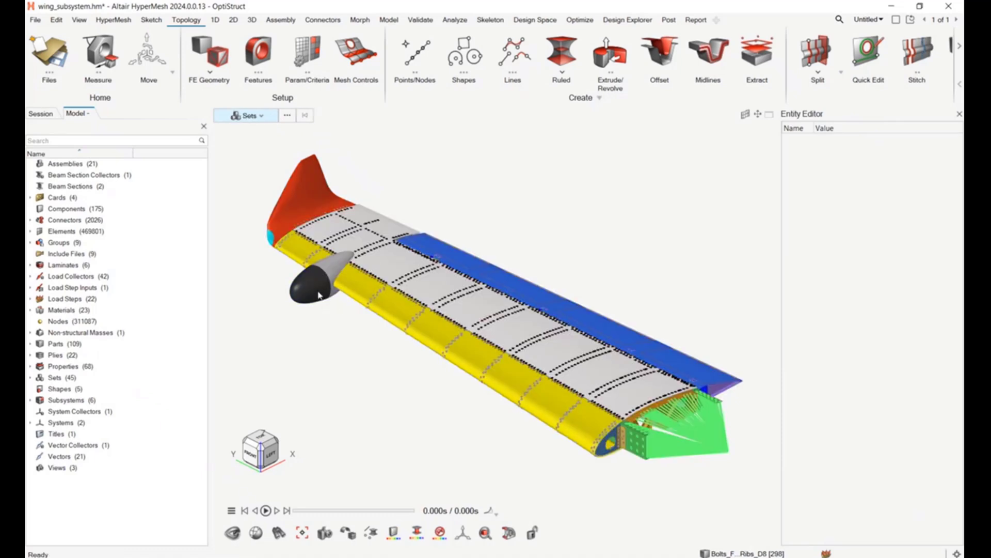
key(s)
click(319, 295)
click(904, 385)
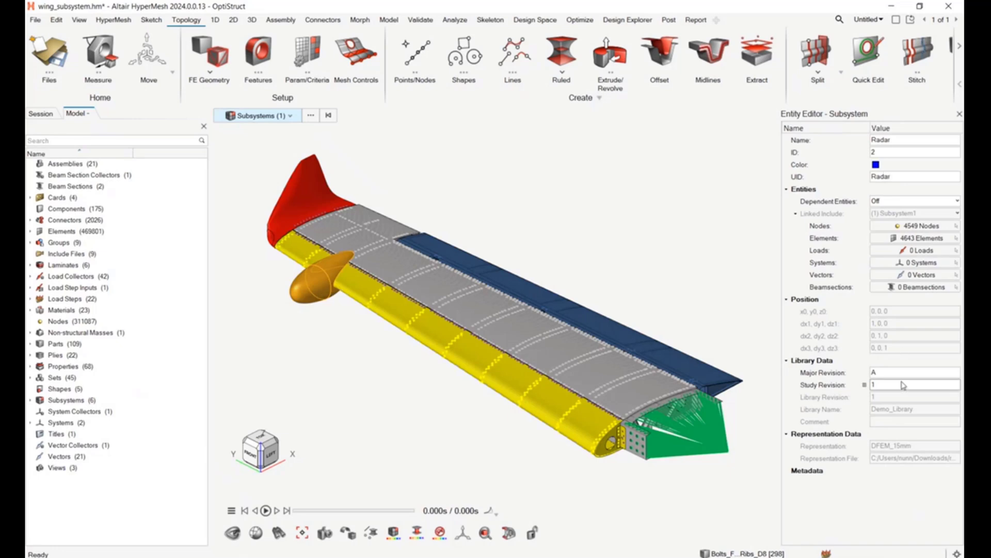
Clear the subsystem, inspect a winglet CQUAD4 and RBE3 element 14481 on the skin, then deselect.
key(Escape)
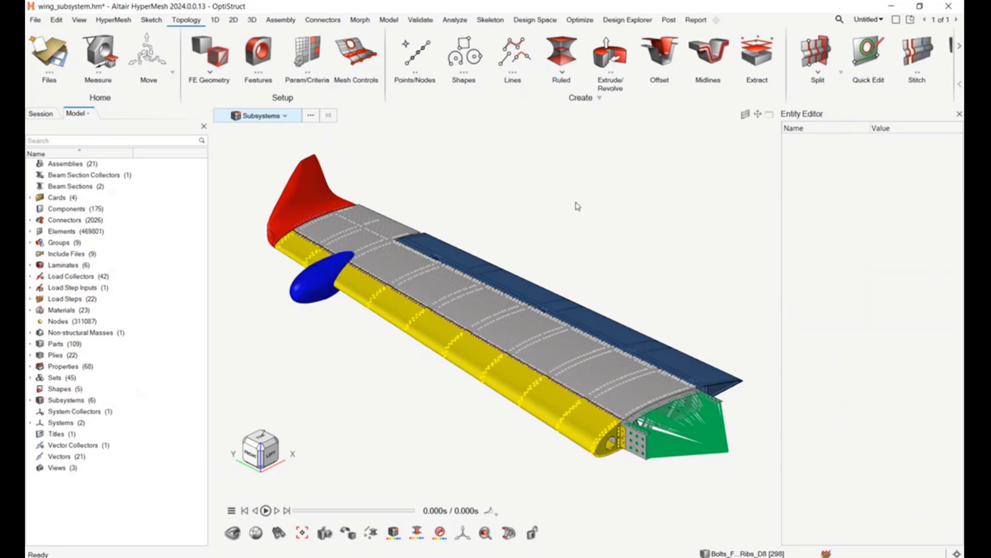
ctrl+right_drag(427, 197, 472, 183)
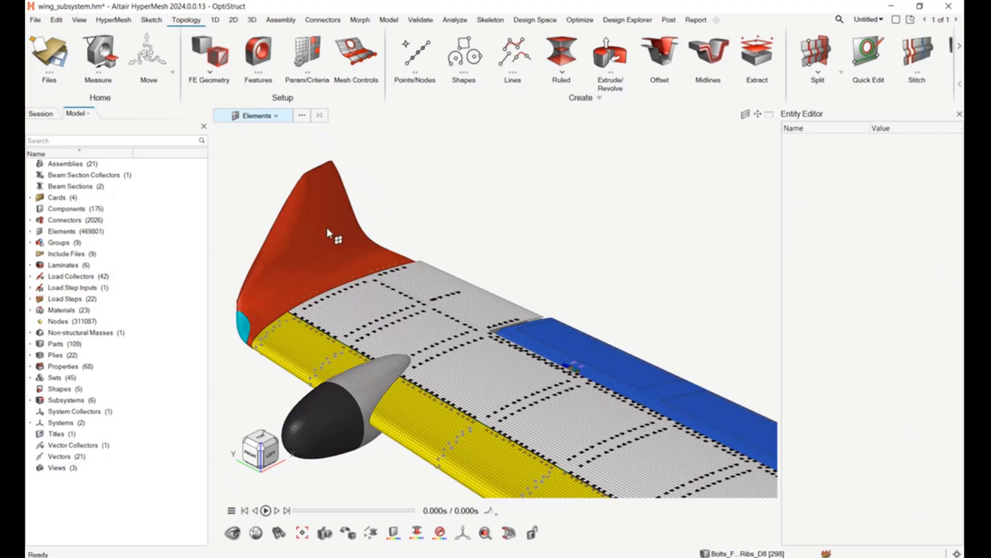
click(339, 243)
scroll(429, 258, up, 5)
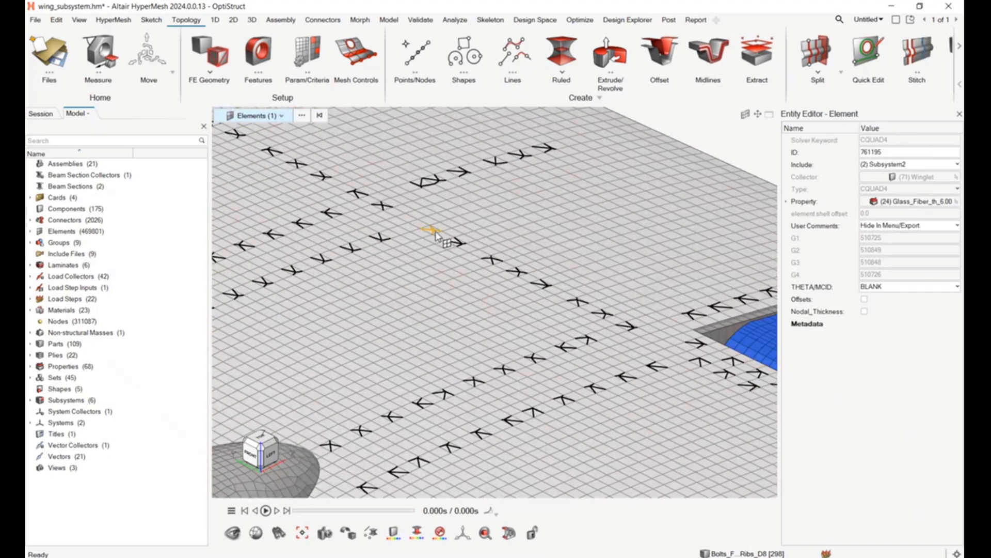
click(433, 230)
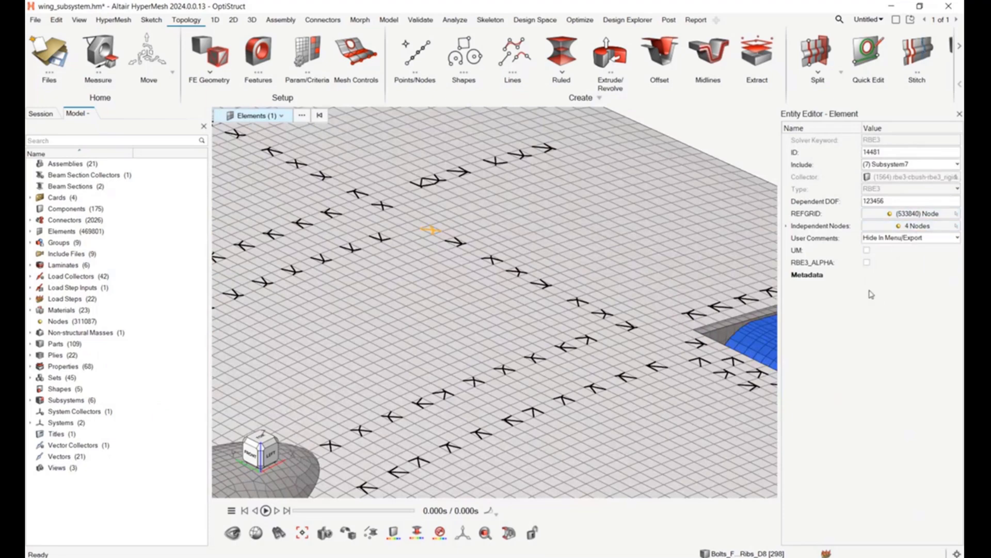
scroll(468, 298, down, 5)
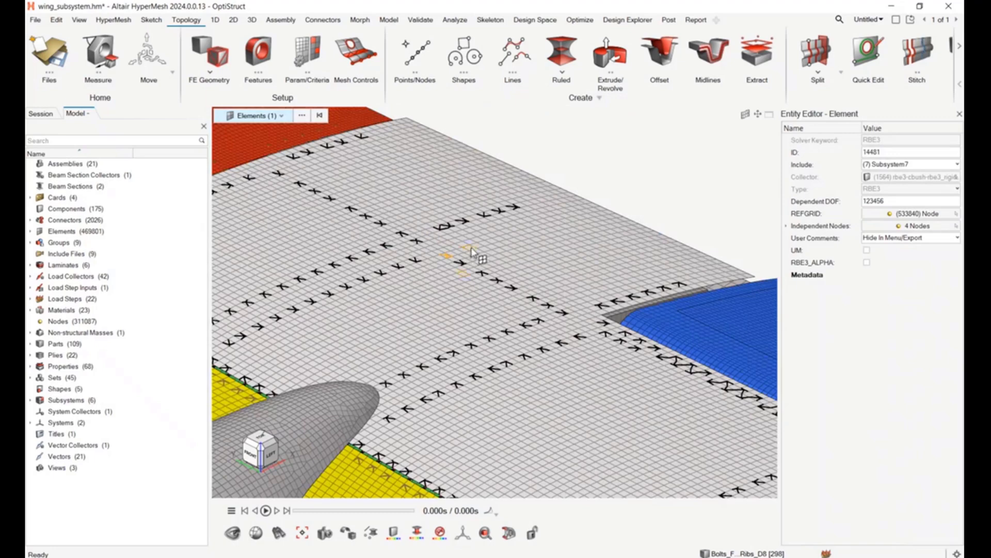
ctrl+right_drag(471, 253, 553, 217)
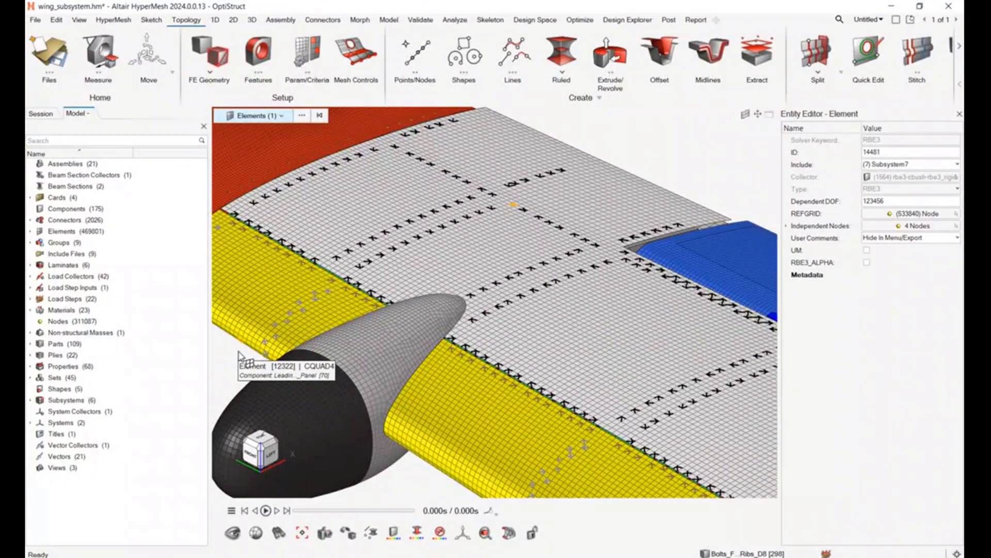
scroll(682, 181, down, 5)
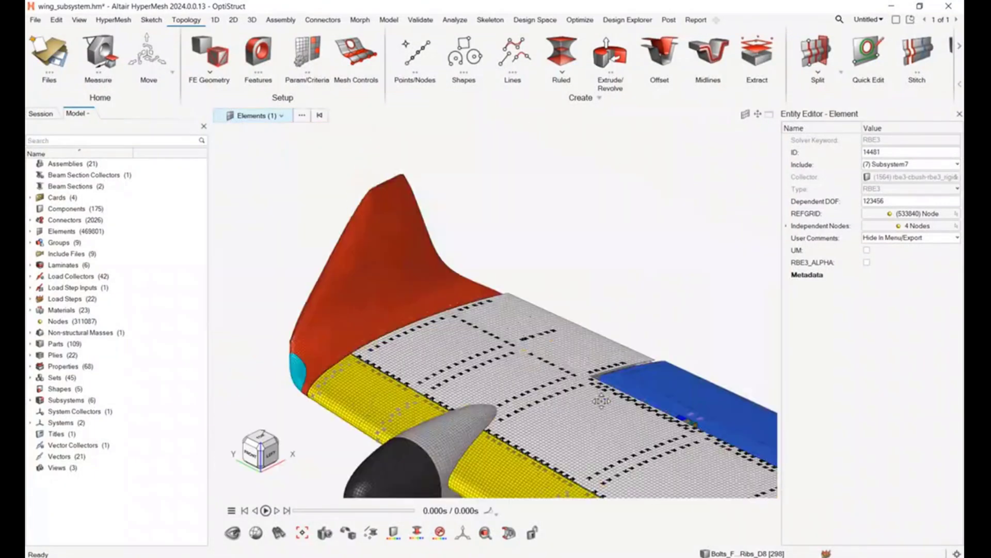
click(568, 227)
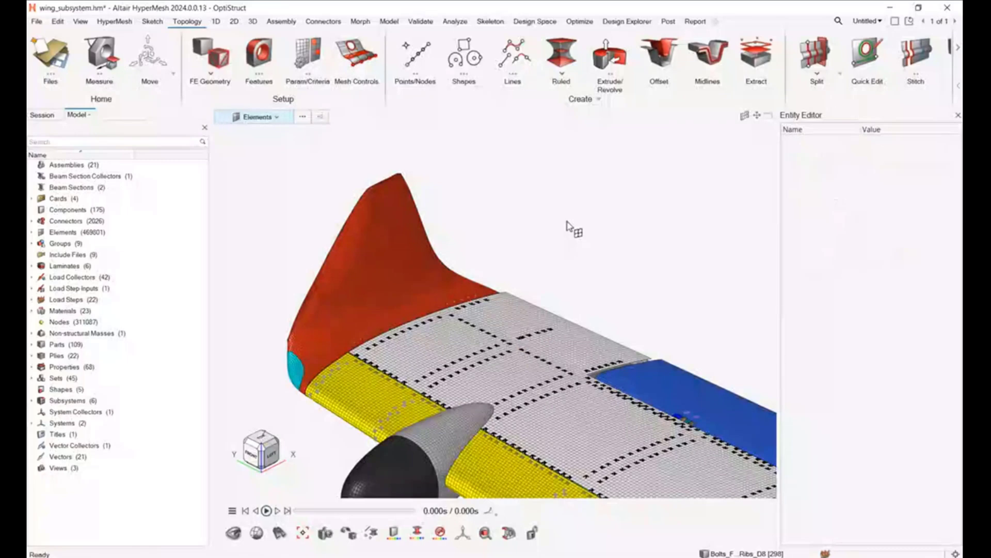
scroll(568, 227, down, 4)
scroll(360, 213, up, 6)
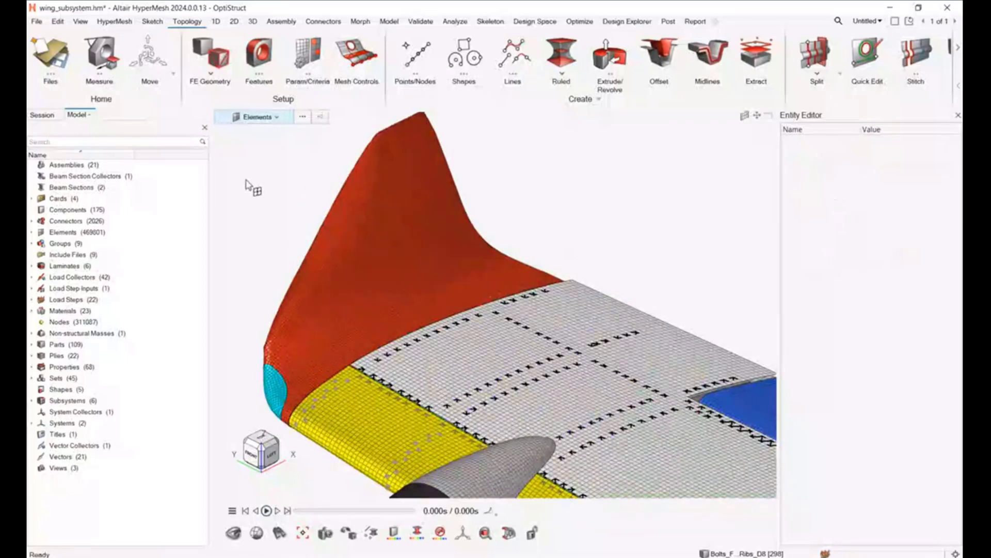
click(32, 232)
click(42, 255)
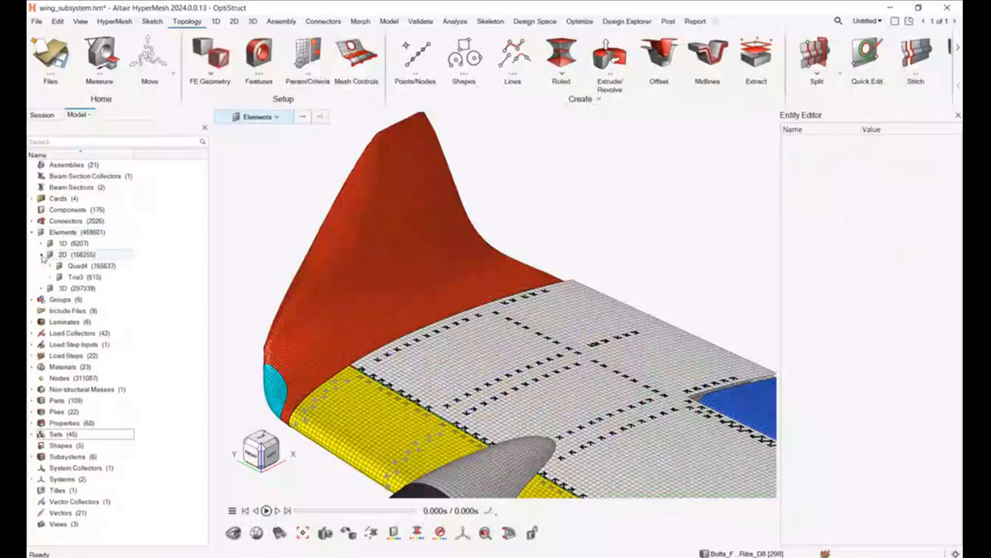
click(75, 266)
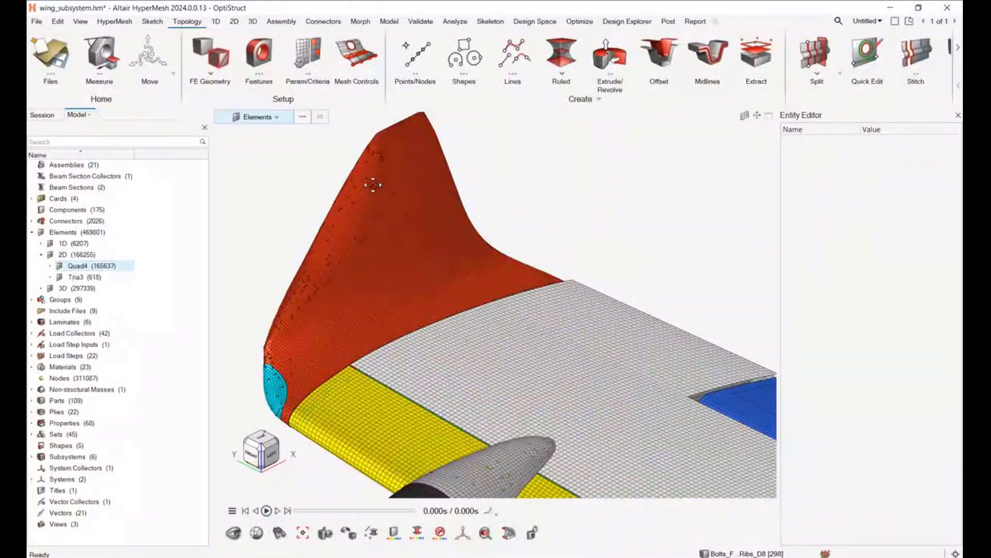
shift+drag(361, 187, 479, 258)
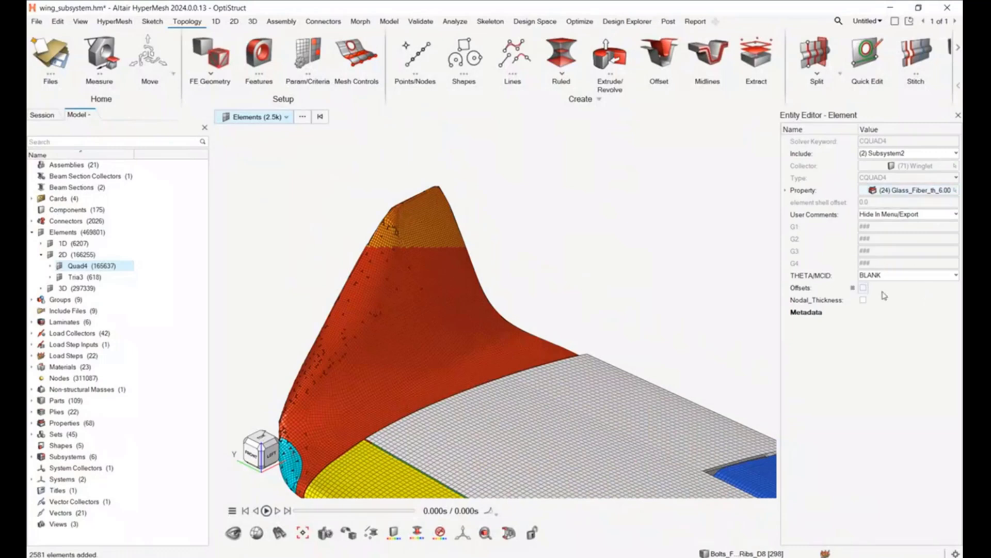
click(605, 220)
scroll(537, 213, down, 5)
scroll(520, 212, up, 5)
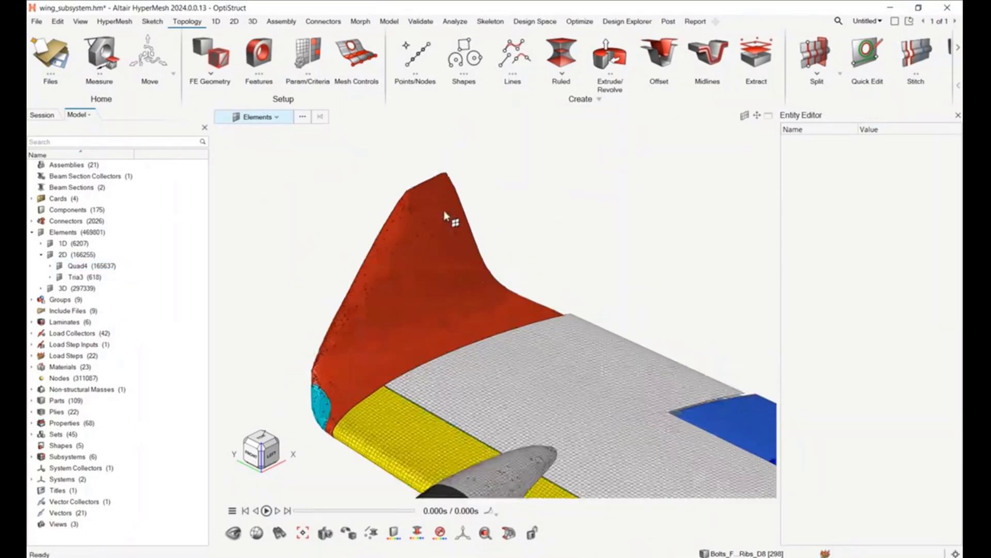
drag(324, 151, 522, 310)
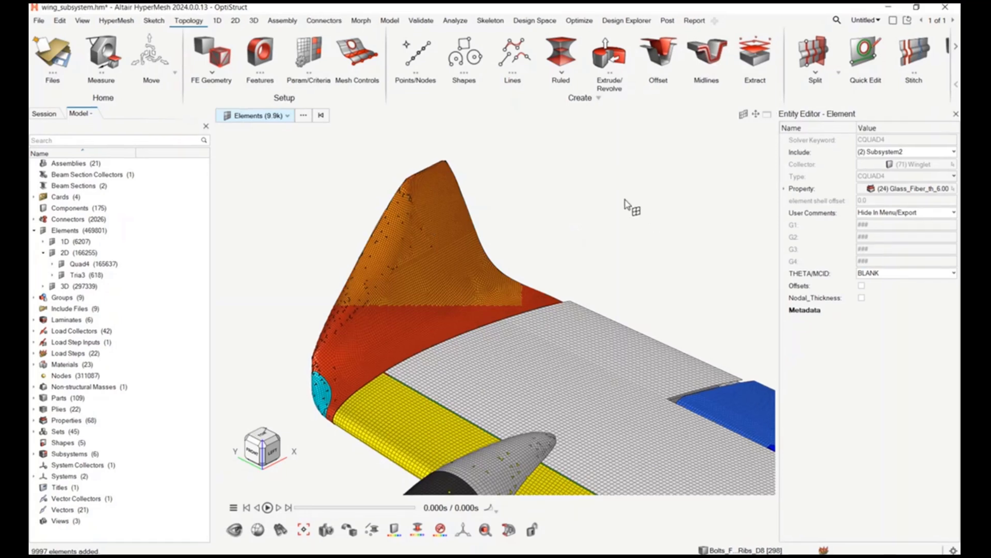
ctrl+right_drag(454, 222, 481, 210)
scroll(480, 207, up, 2)
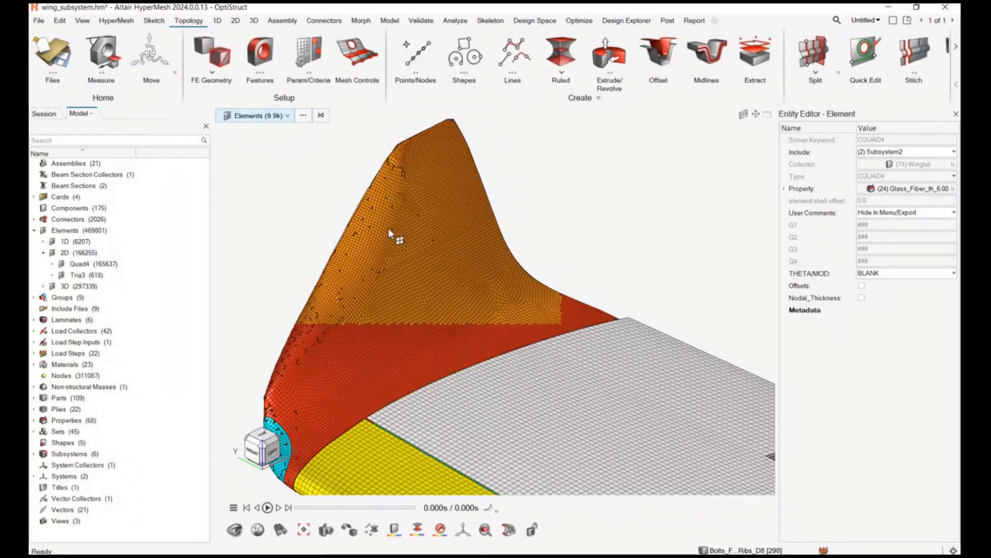
ctrl+right_drag(698, 287, 520, 243)
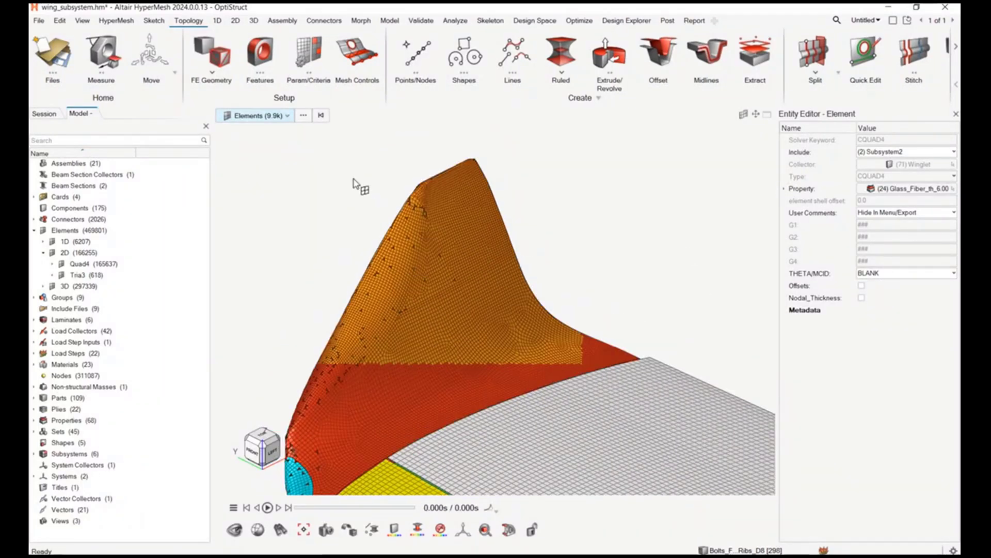
click(336, 174)
drag(319, 164, 626, 383)
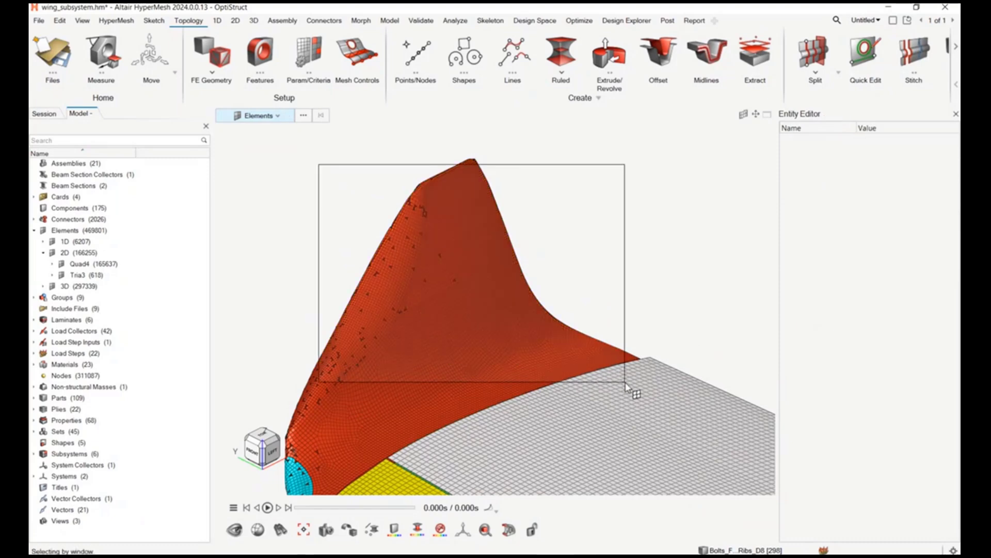
drag(626, 383, 626, 384)
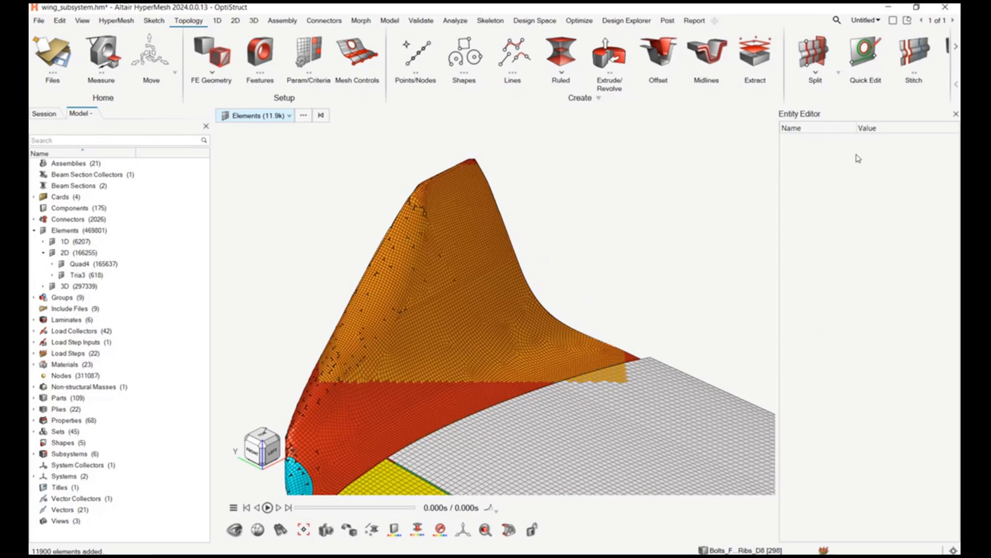
click(629, 231)
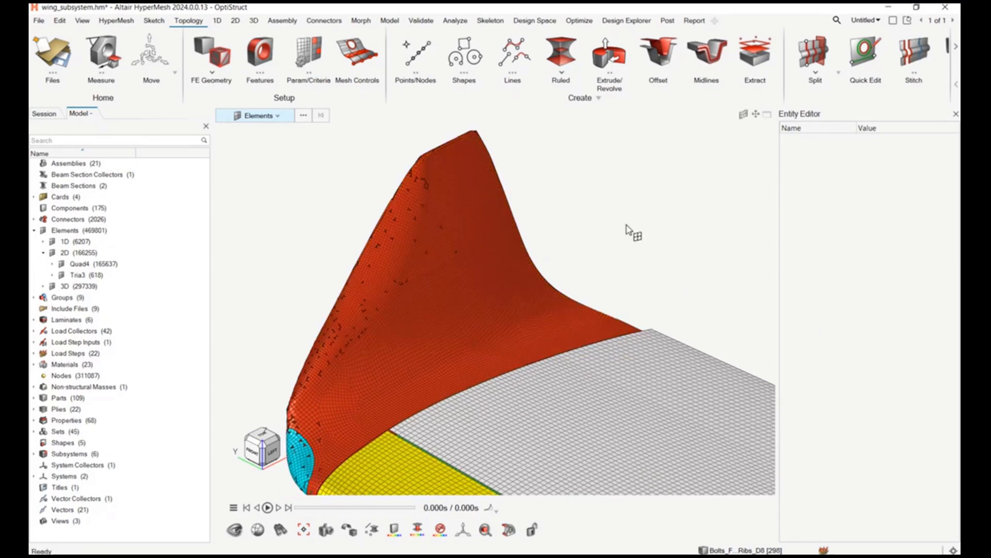
drag(369, 136, 535, 293)
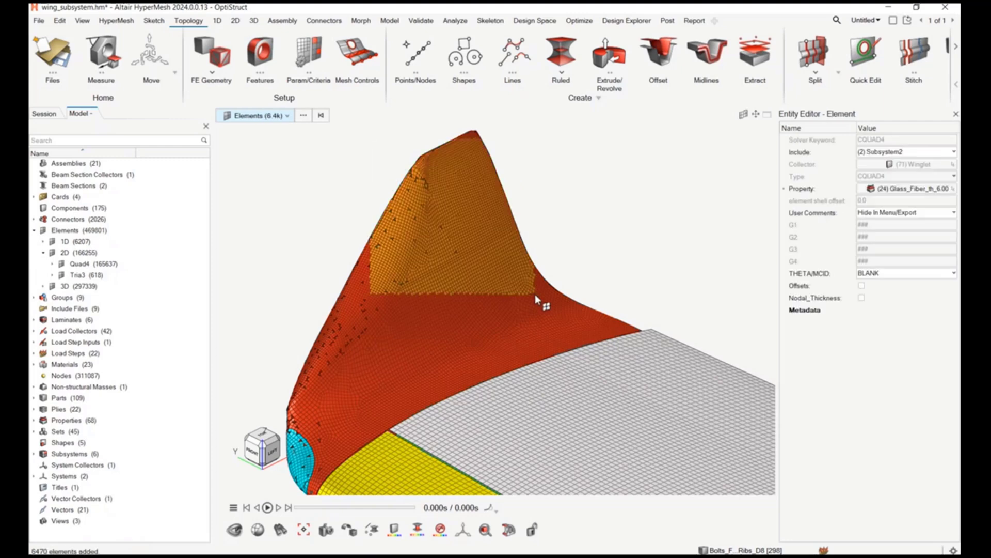
click(616, 262)
Set the Browsers preference for idle-selection entity editor limit to 20000, then window-select a large winglet area.
click(39, 20)
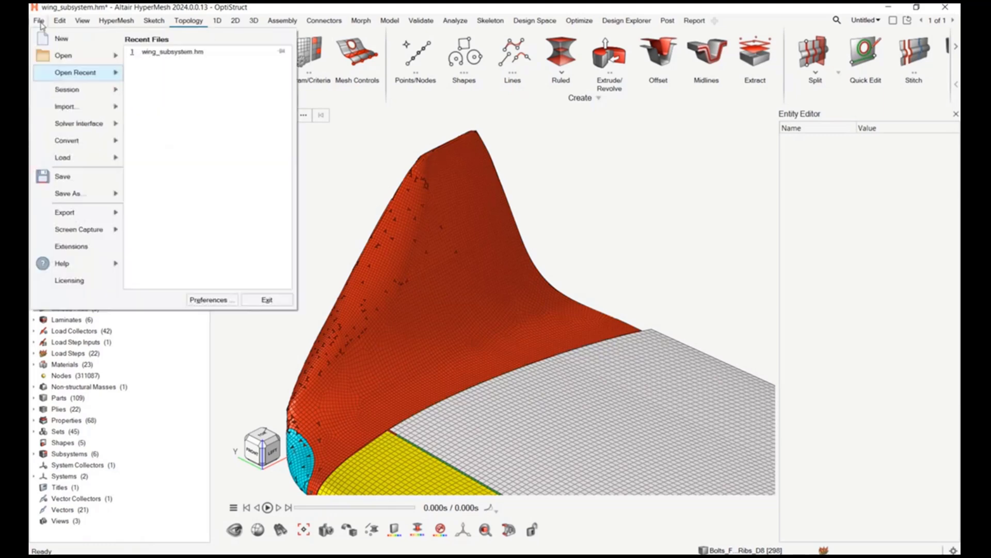
click(212, 300)
click(294, 251)
scroll(465, 295, down, 5)
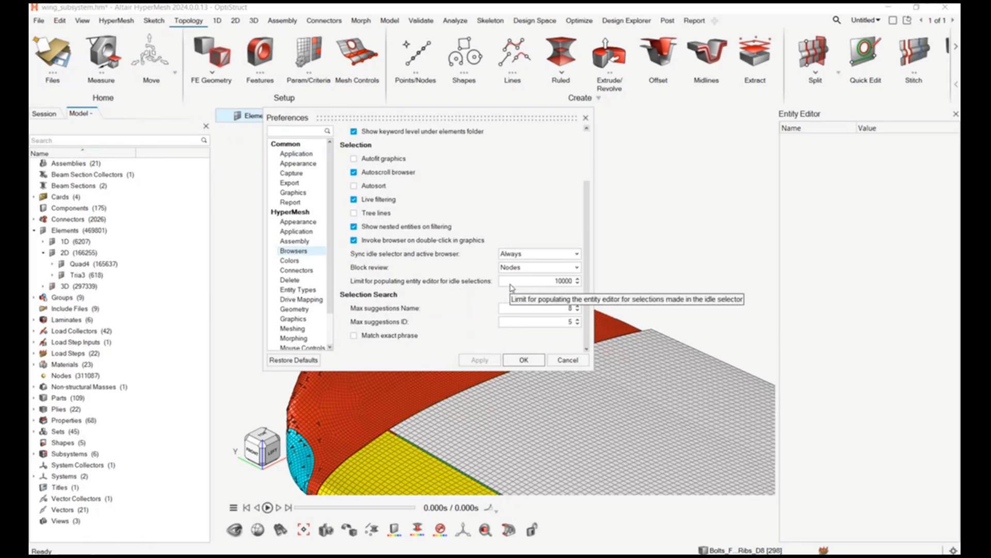
double_click(563, 281)
text(2)
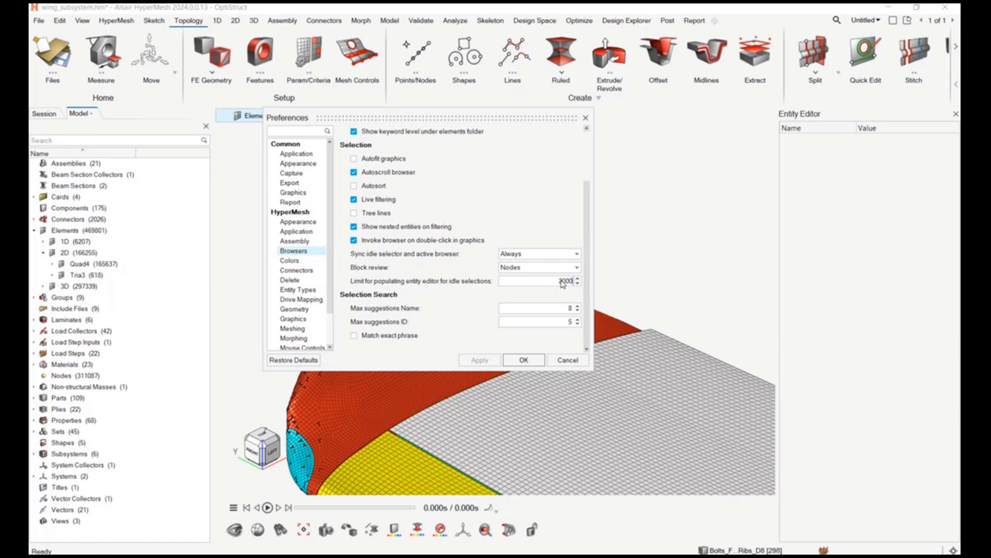
click(515, 360)
drag(368, 141, 632, 393)
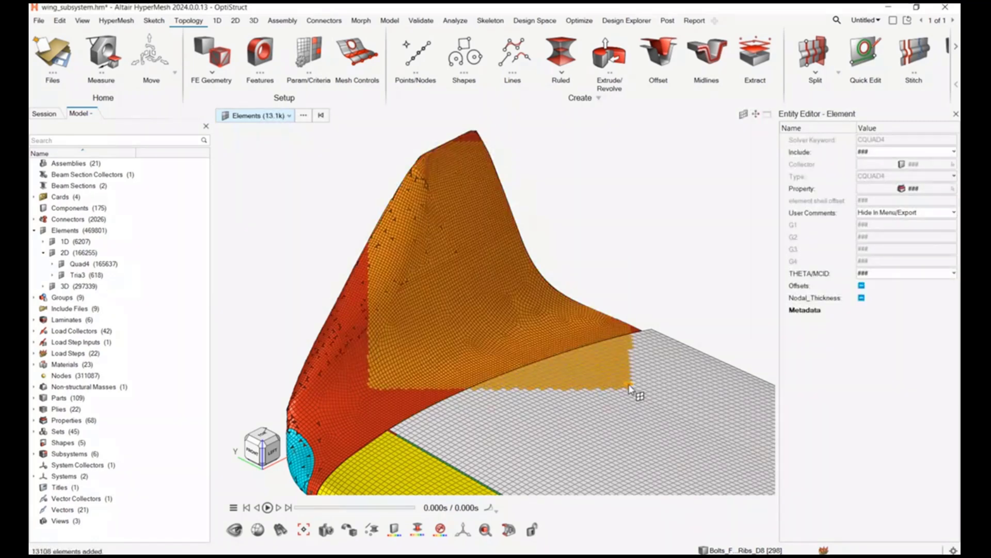
Clear the 13.1k-element selection, zoom in, and pick winglet CQUAD4 element 771801.
click(626, 245)
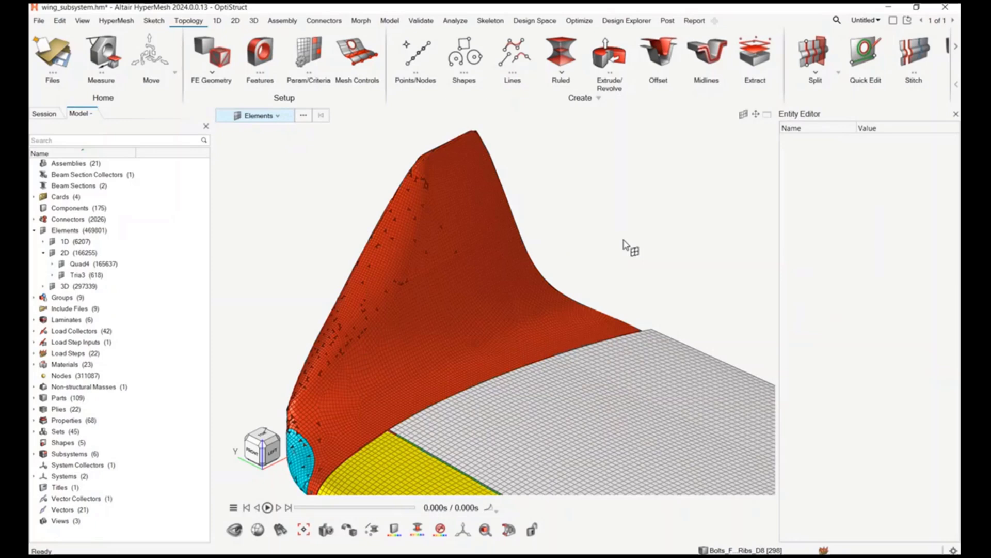
scroll(575, 267, down, 1)
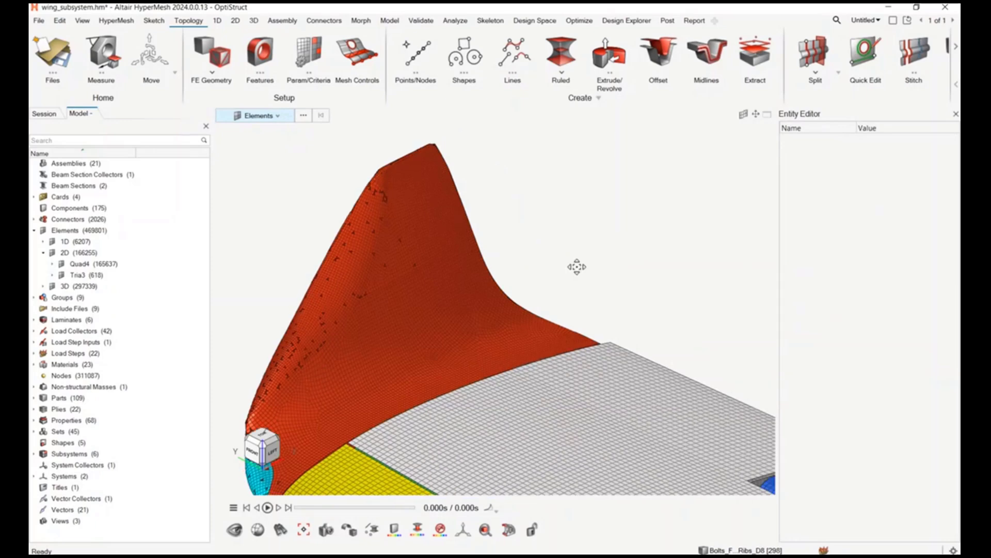
scroll(597, 266, up, 1)
scroll(441, 220, up, 1)
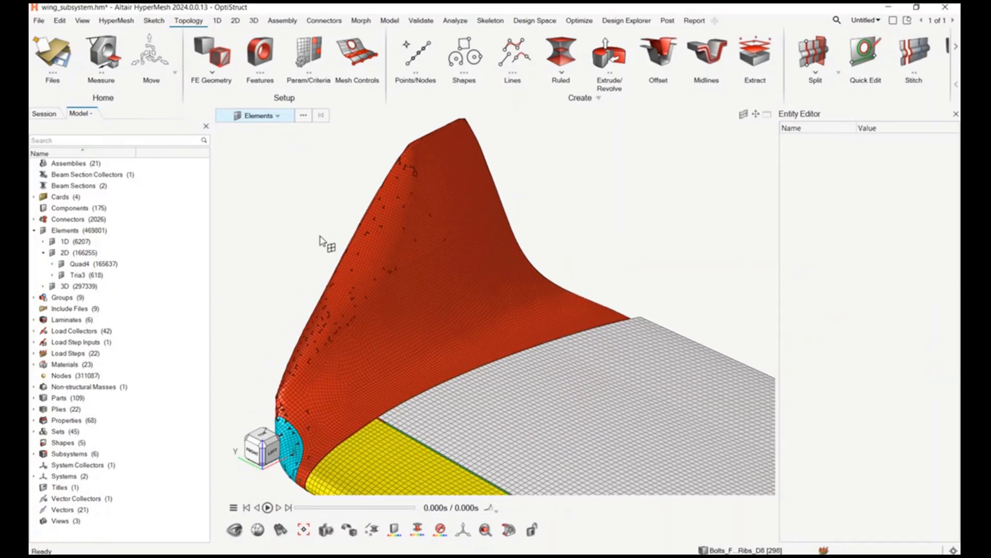
scroll(424, 217, up, 1)
click(438, 190)
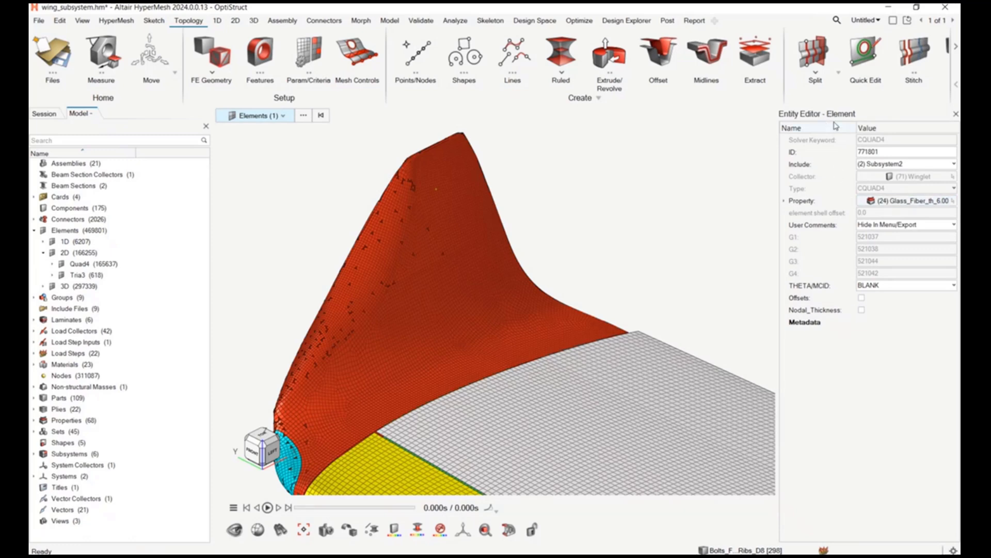
Select and clear the Winglet part, return to Elements, and bring up the by-component element picker.
click(622, 215)
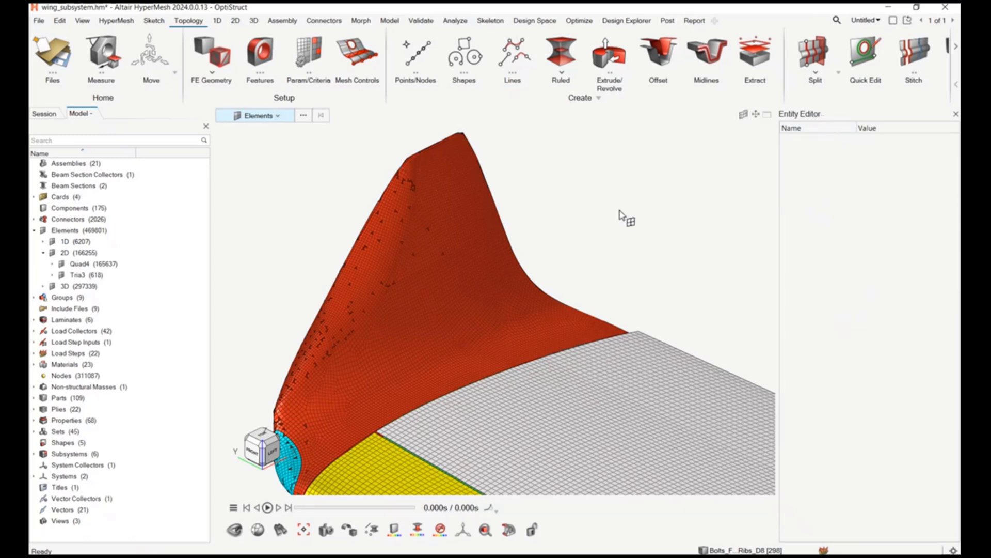
key(p)
click(453, 215)
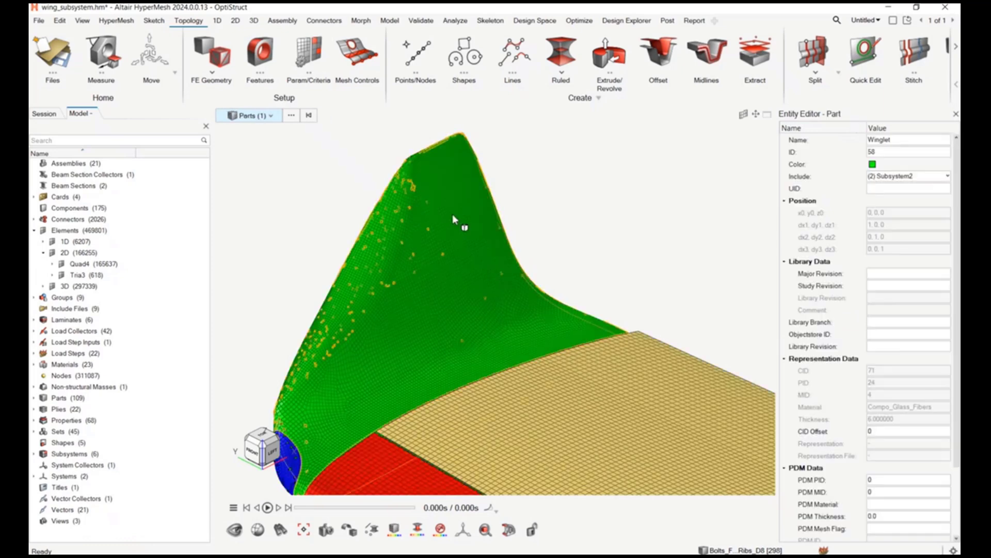
click(636, 215)
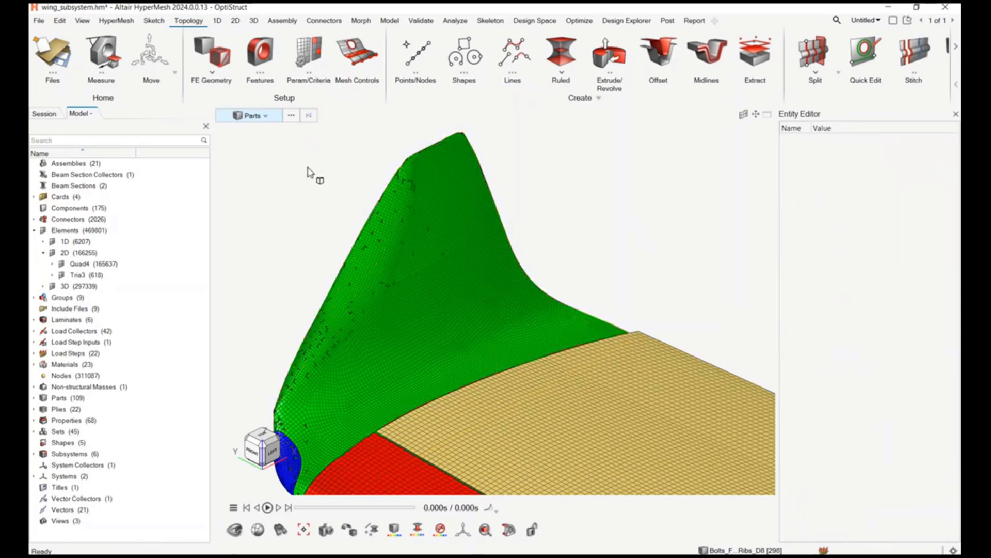
key(e)
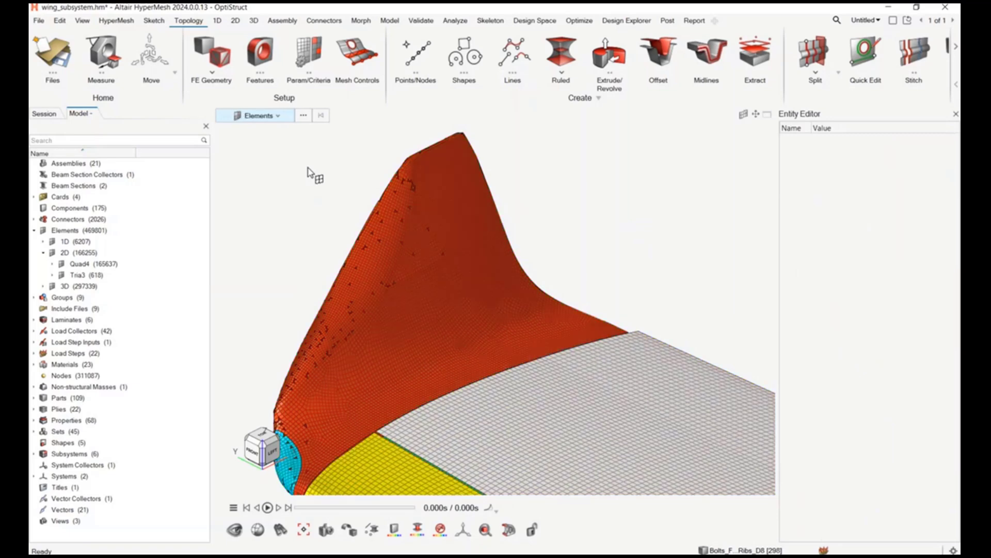
click(305, 116)
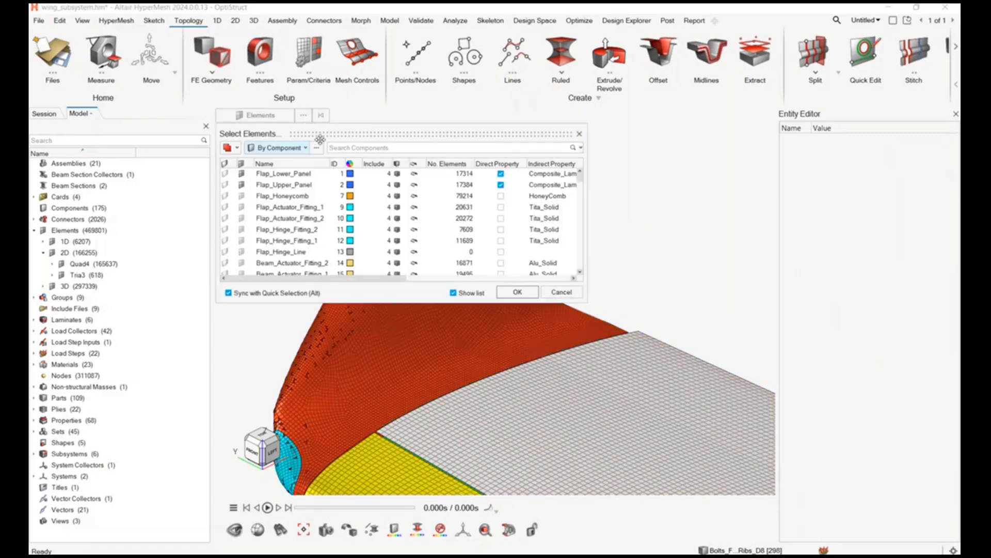
Try the Flap_Upper_Panel, Flap_Honeycomb and Flap_Actuator_Fitting_2 components, then close the picker without choosing.
click(301, 186)
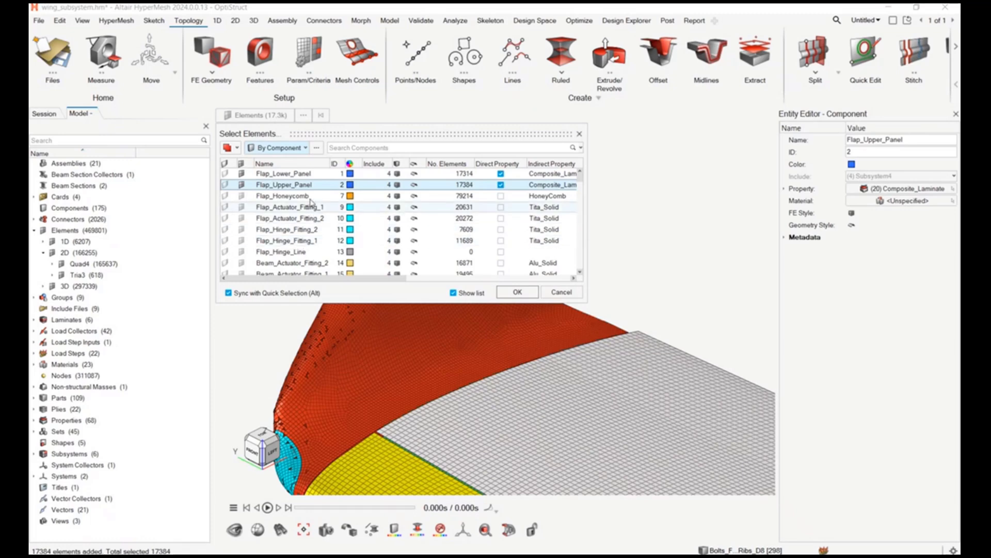
click(306, 148)
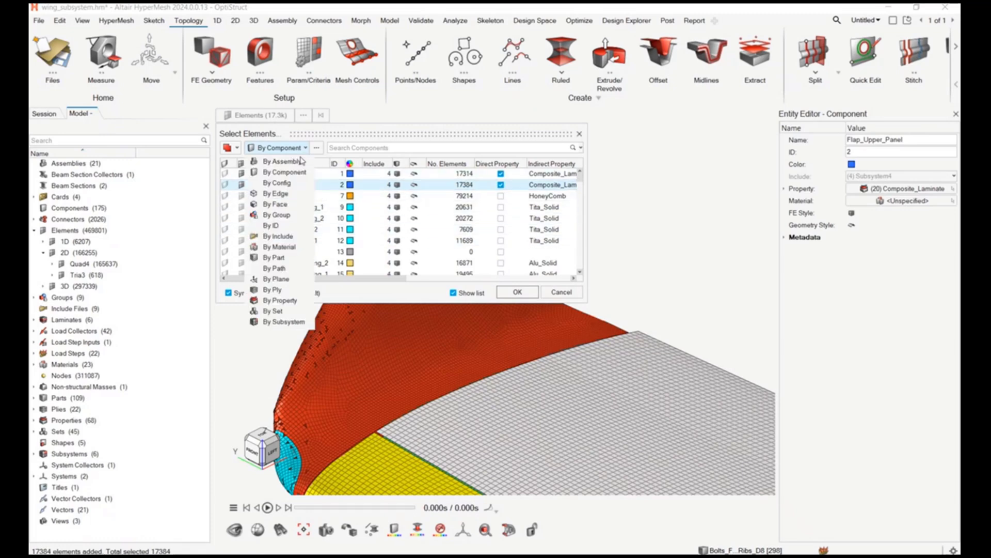
click(329, 197)
click(329, 197)
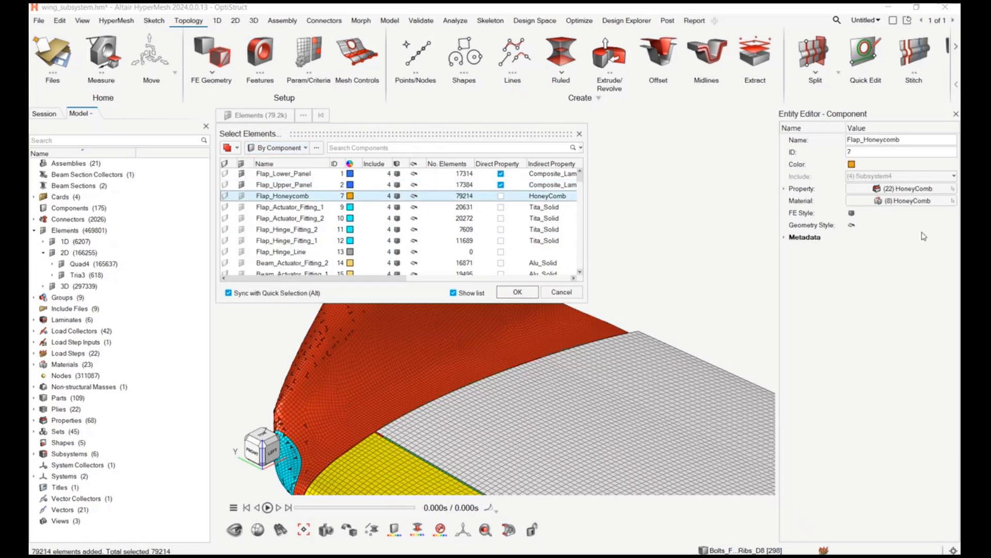
click(307, 223)
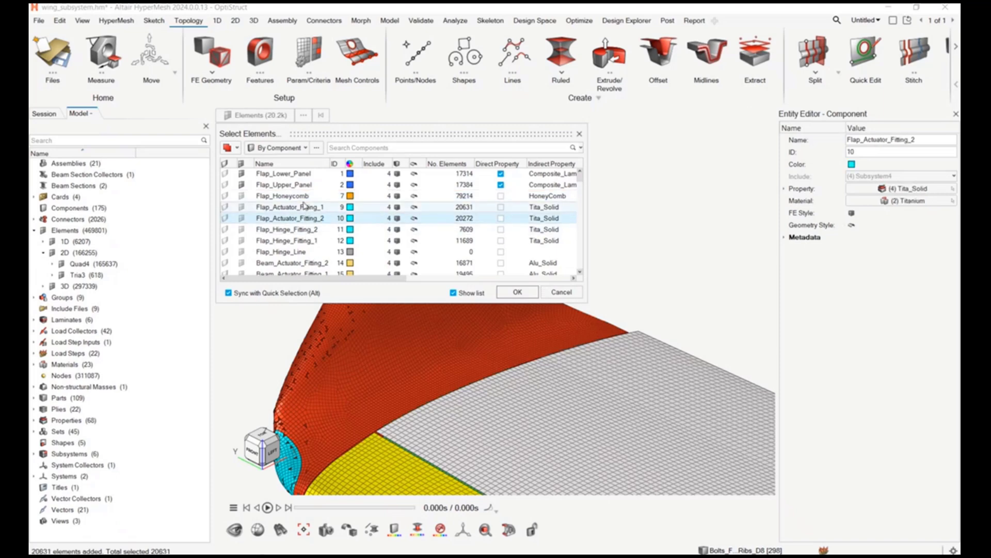
click(557, 293)
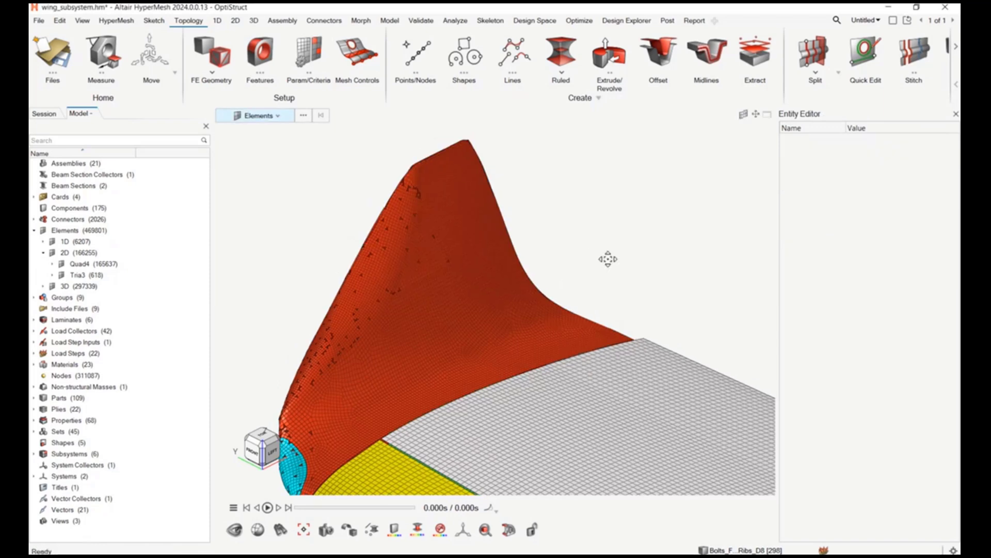
Box-select and clear the winglet tip elements, then show the 2D meshing tools.
ctrl+right_drag(608, 259, 613, 274)
drag(393, 161, 533, 225)
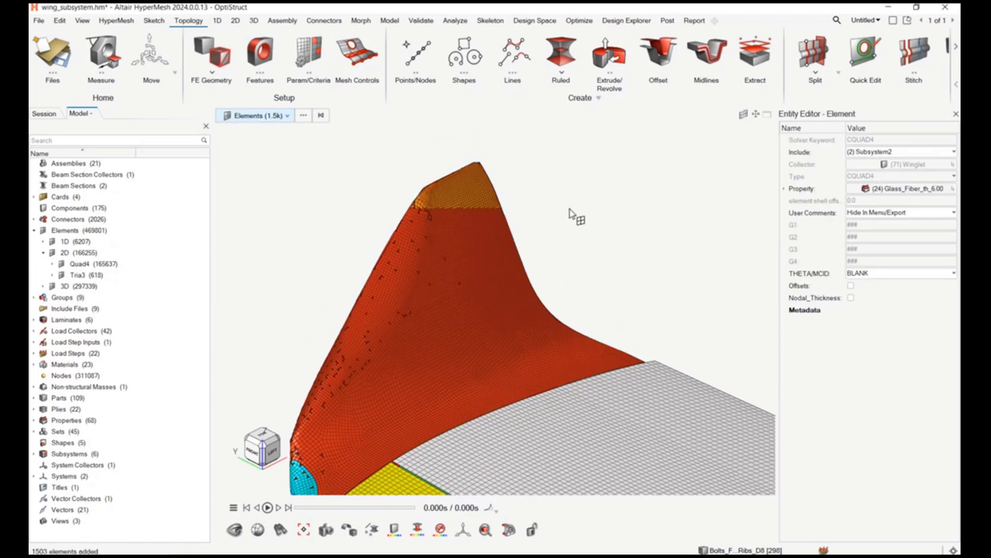
click(598, 204)
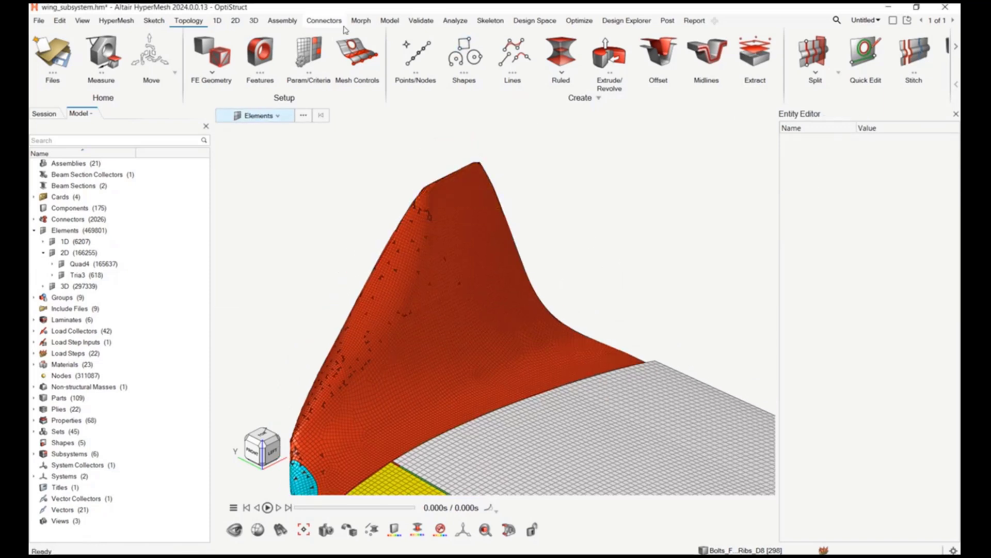
click(238, 20)
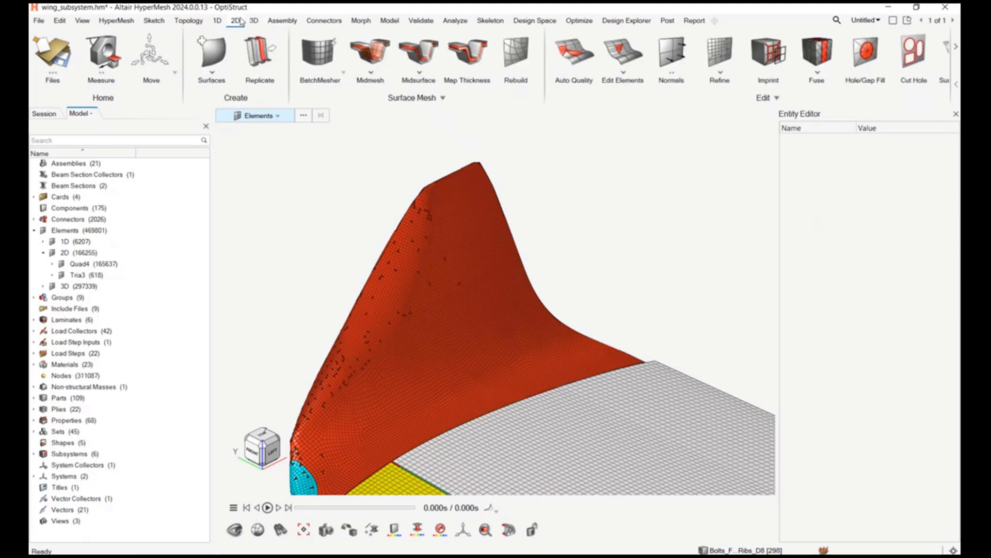
Start the Rebuild tool and pick several individual elements on the winglet tip.
click(516, 51)
ctrl+right_drag(586, 195, 589, 233)
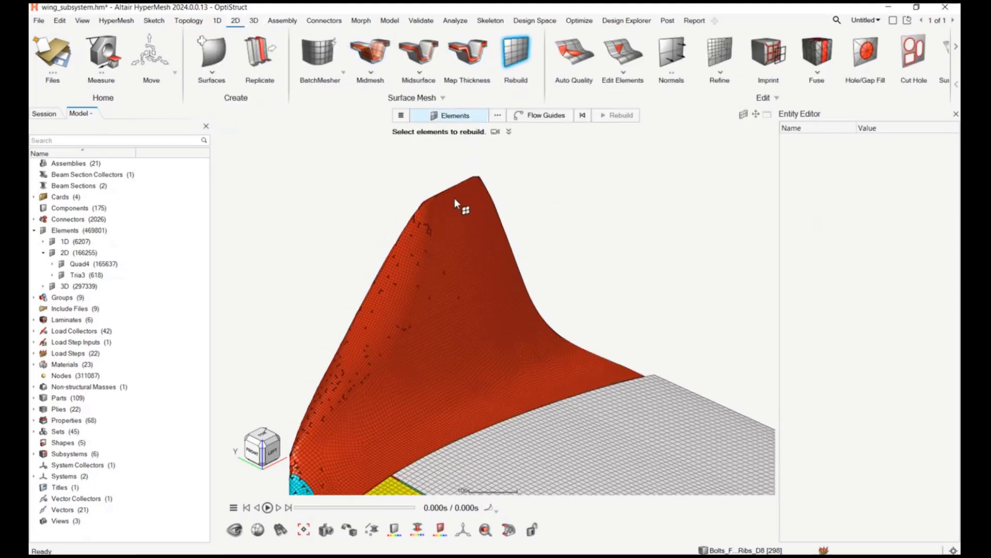
drag(403, 181, 476, 224)
scroll(482, 200, up, 2)
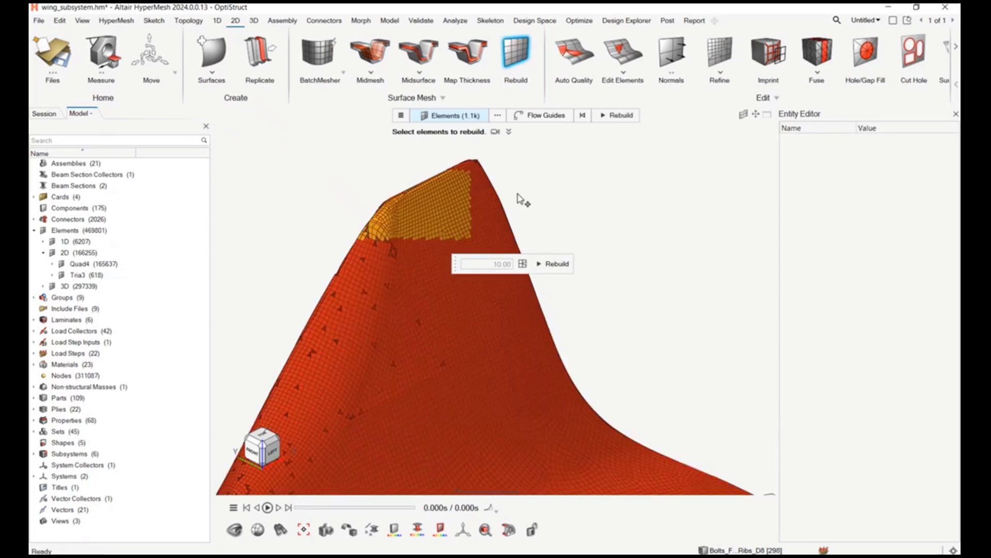
middle_drag(524, 204, 580, 243)
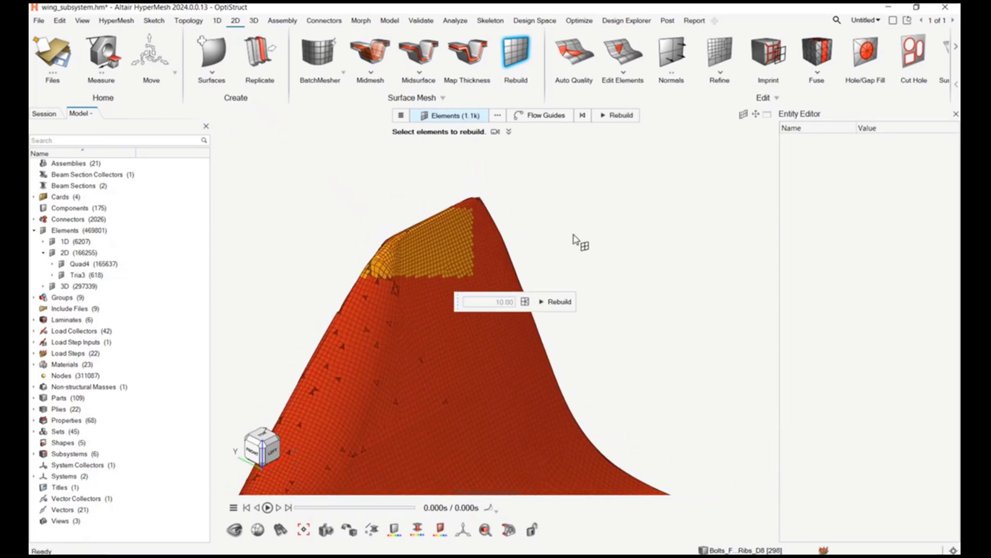
click(575, 237)
click(480, 258)
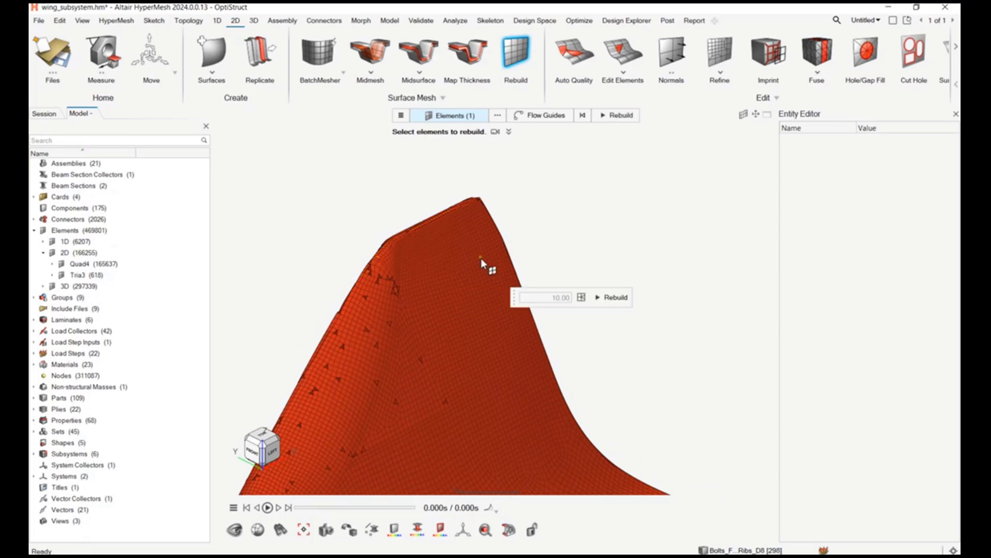
click(487, 276)
click(495, 268)
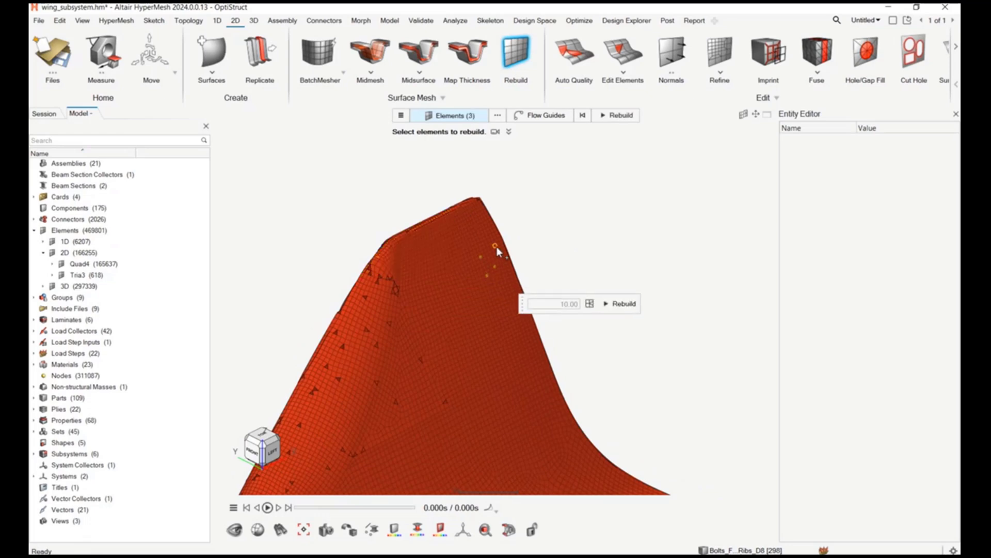
click(496, 245)
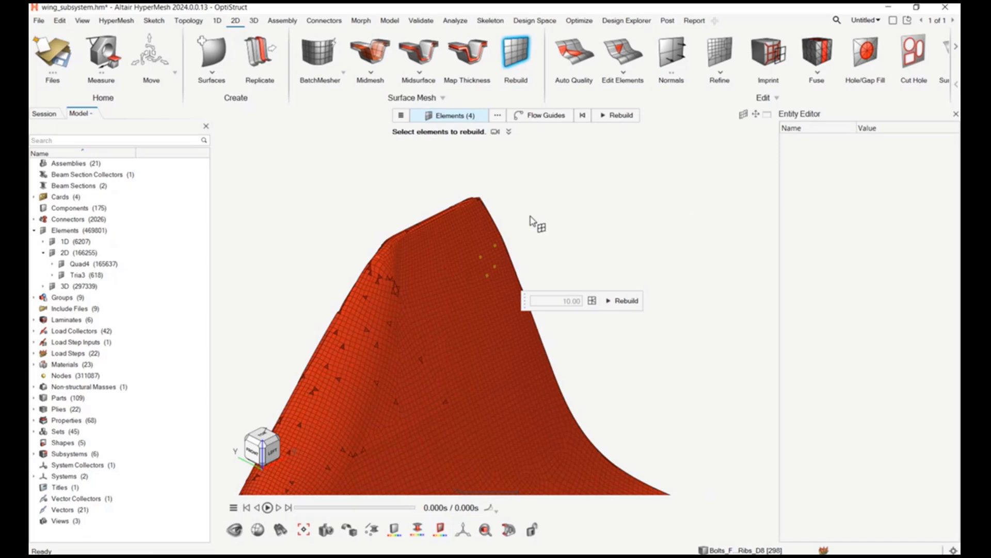
Browse the flap fitting and Flap_Honeycomb components in the By Component element list.
click(498, 115)
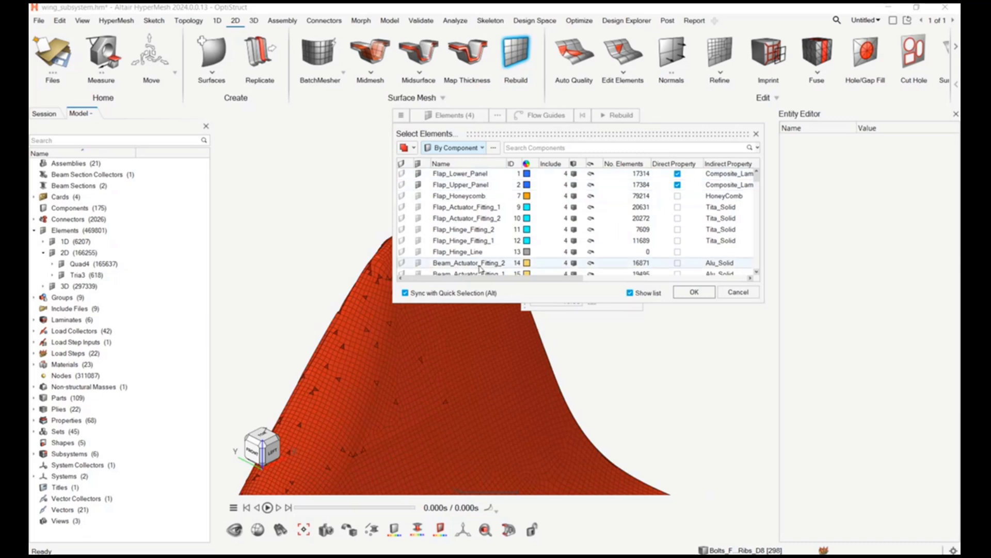
click(473, 240)
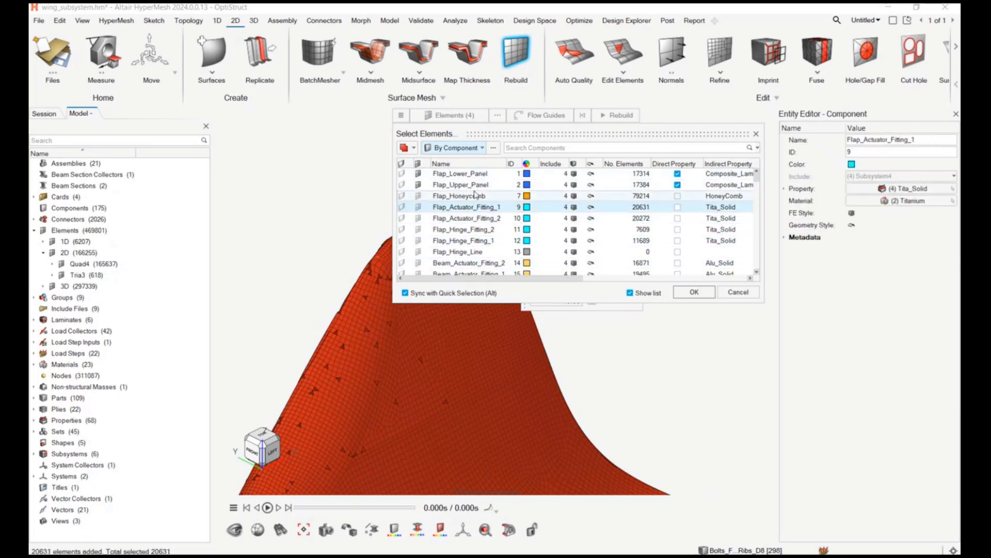
click(475, 195)
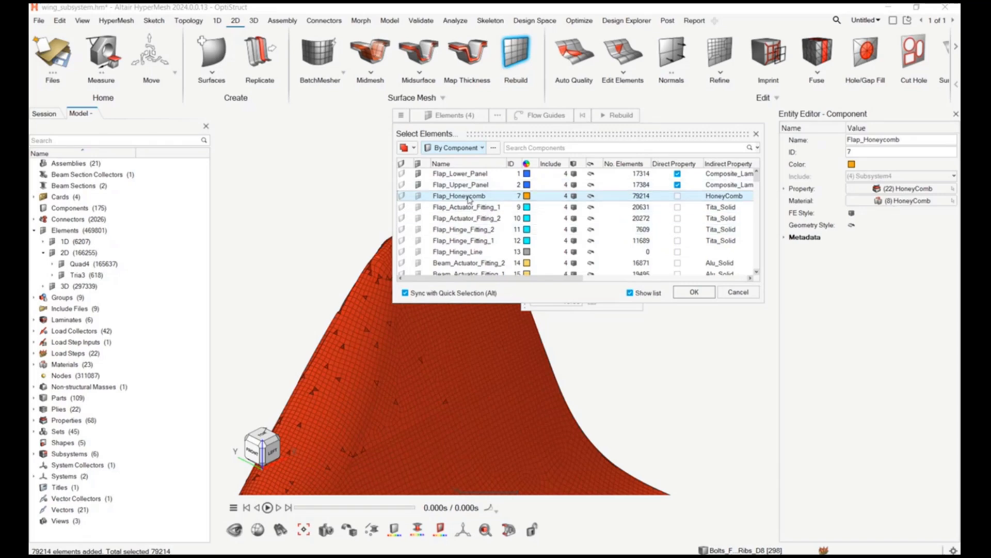
Cancel the component list, select Elements in the model tree, zoom out and colour by property.
click(738, 293)
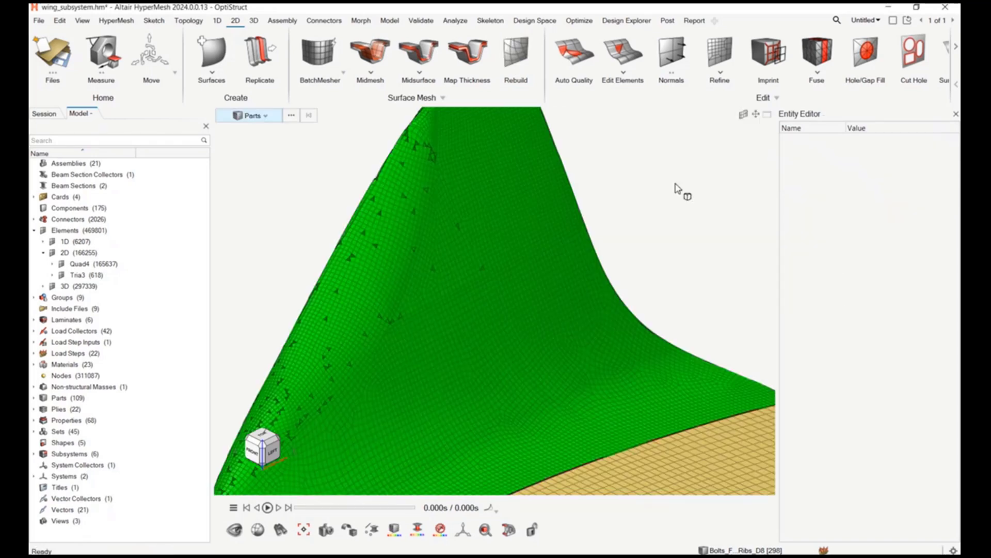
scroll(682, 192, down, 5)
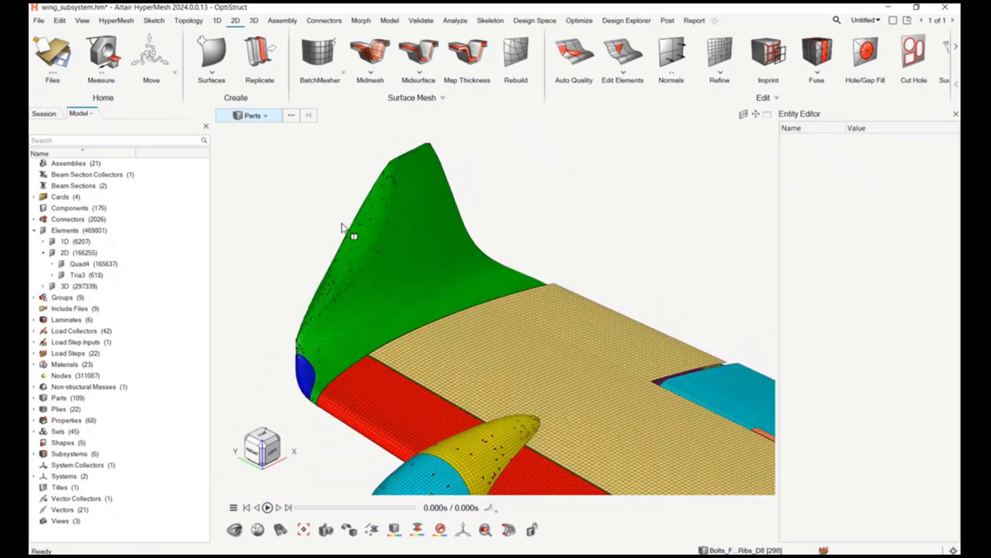
click(73, 230)
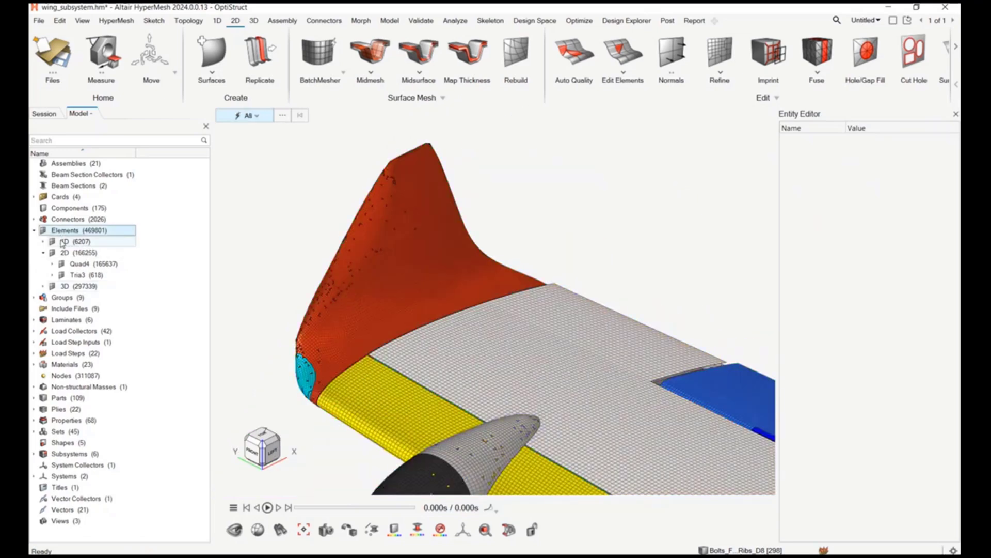
scroll(522, 224, down, 3)
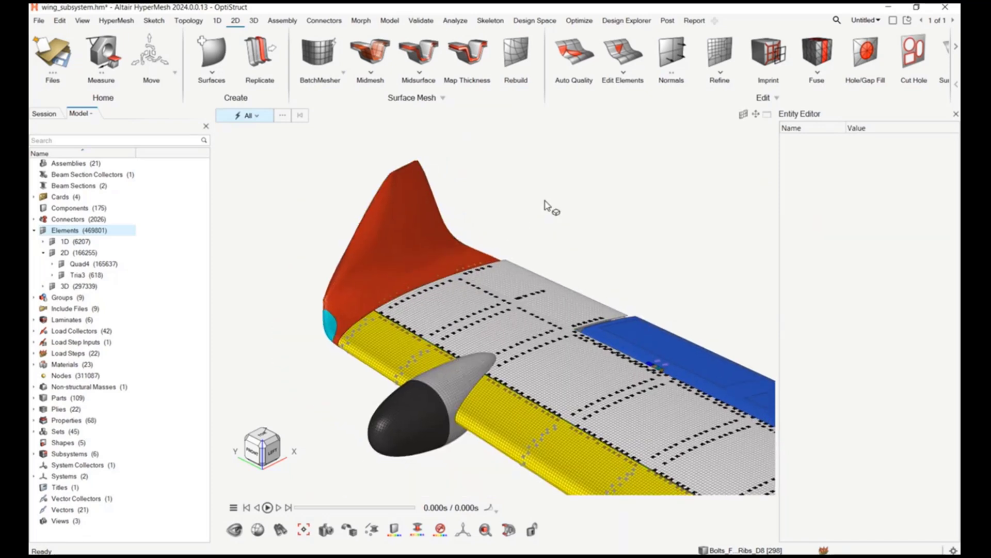
key(p)
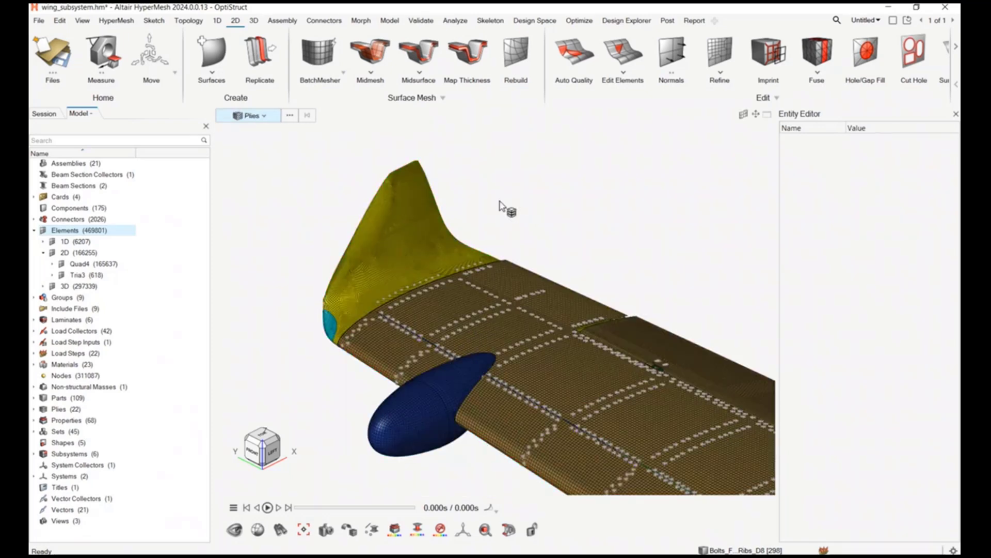
Load the blue pod's Glass_Fiber_th_4.00 PSHELL property and change its thickness T to 5.0.
click(410, 388)
middle_drag(677, 303, 607, 245)
click(897, 361)
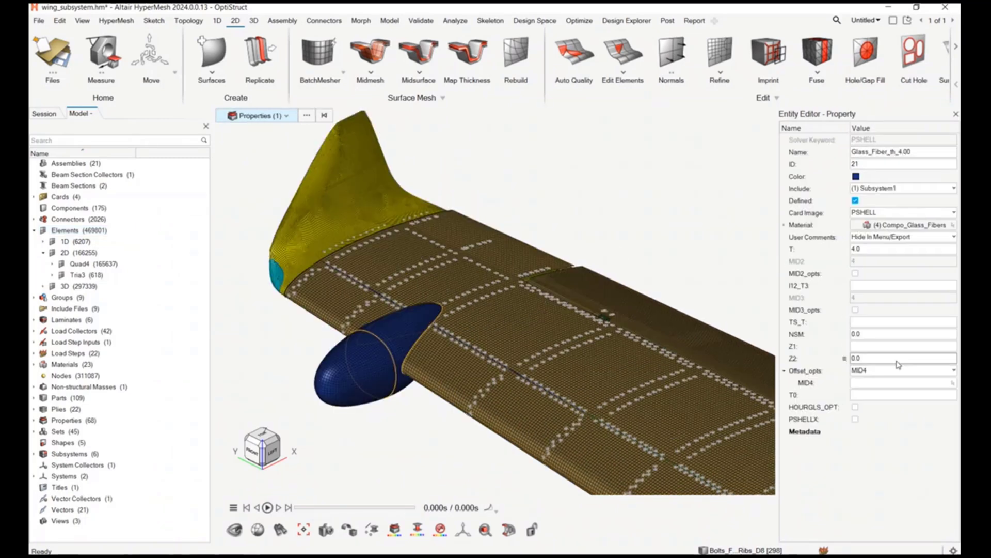
double_click(880, 249)
text(4)
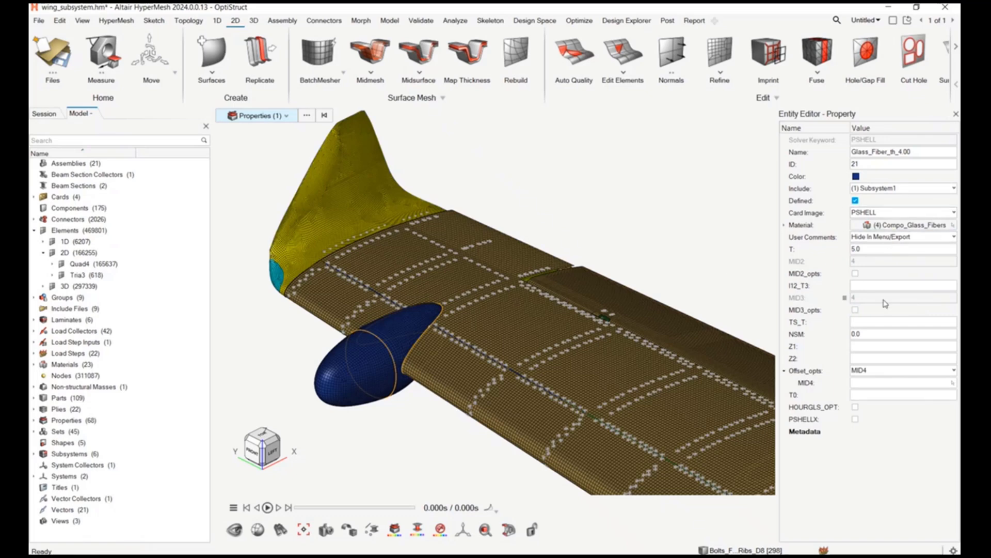
Open the blue pod's property for editing through its right-click Edit Properties action.
right_click(364, 364)
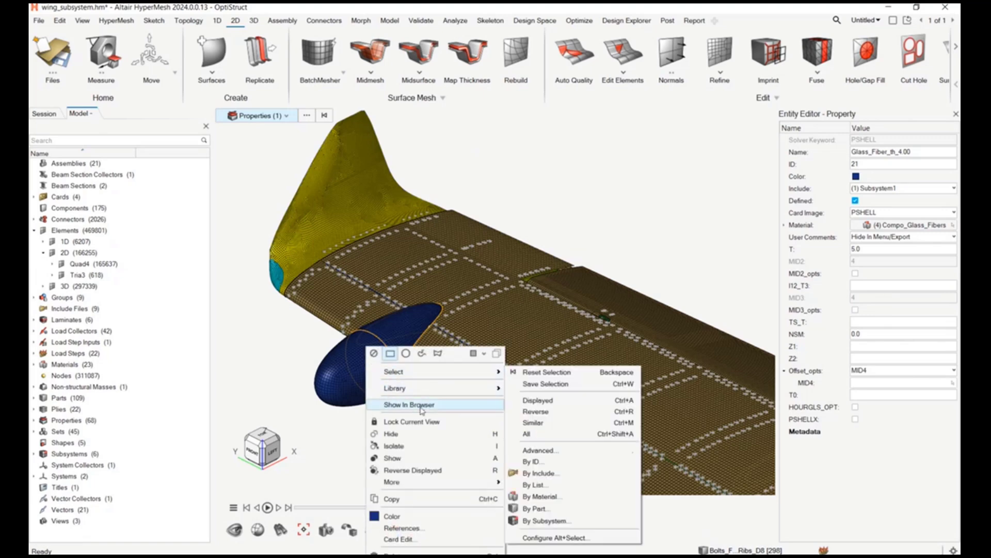
click(593, 224)
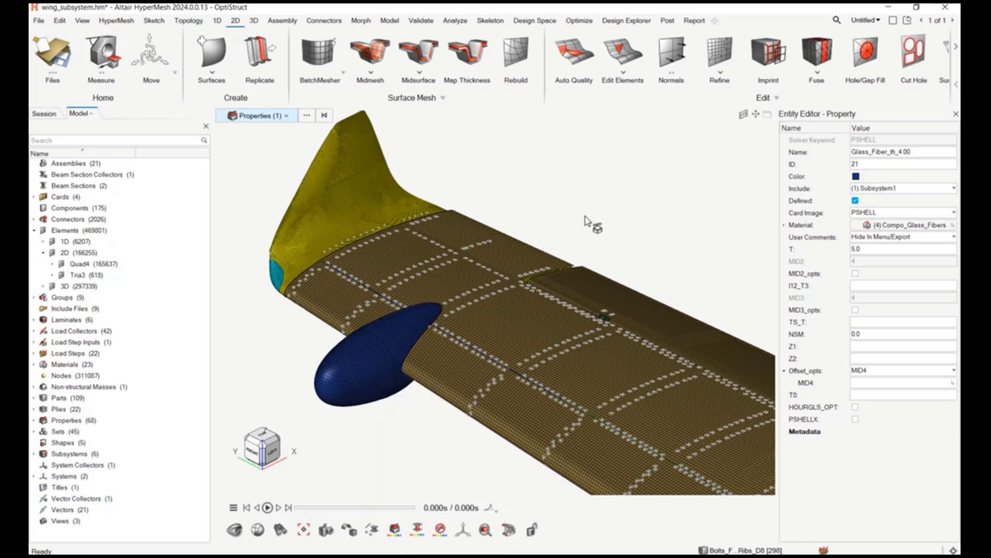
click(957, 115)
right_click(437, 375)
click(423, 367)
right_click(423, 368)
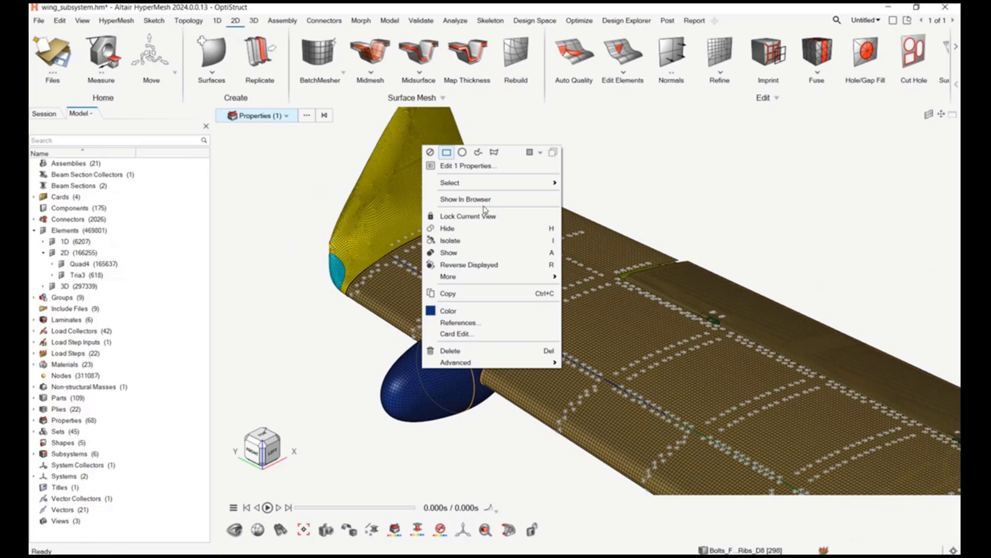
click(467, 166)
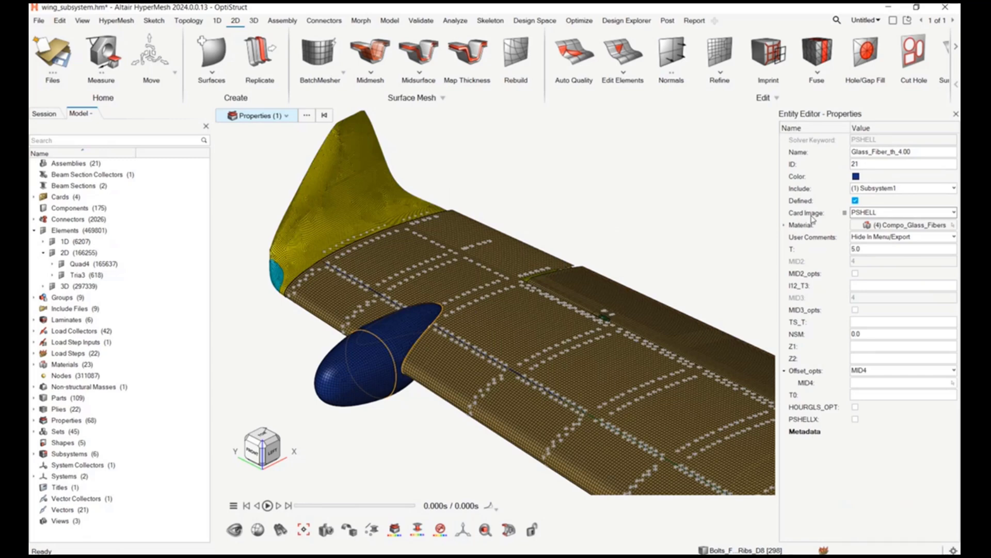
Show the pod's Glass_Fiber_th_4.00 property in the browser's property list, then deselect it.
right_click(361, 352)
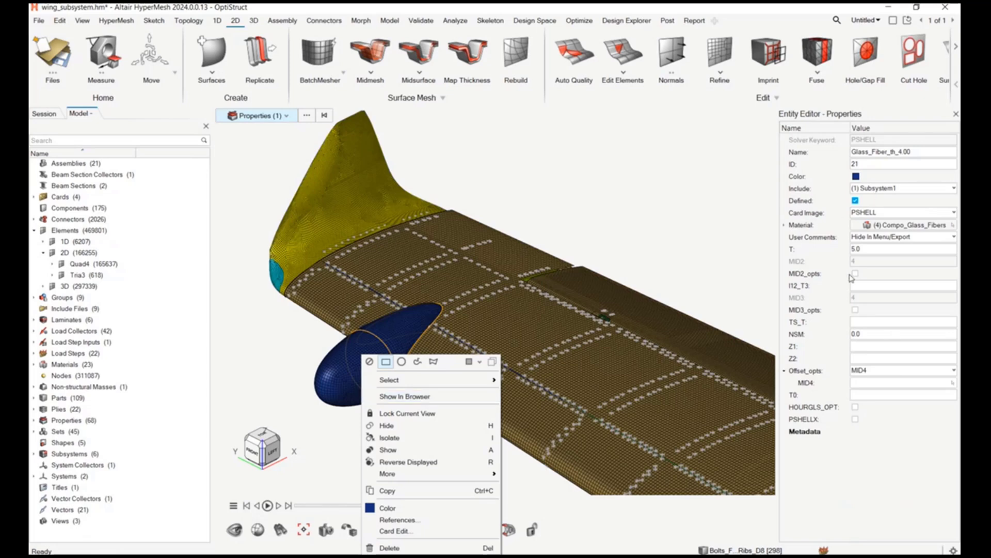
right_drag(536, 200, 556, 204)
right_click(563, 213)
click(527, 197)
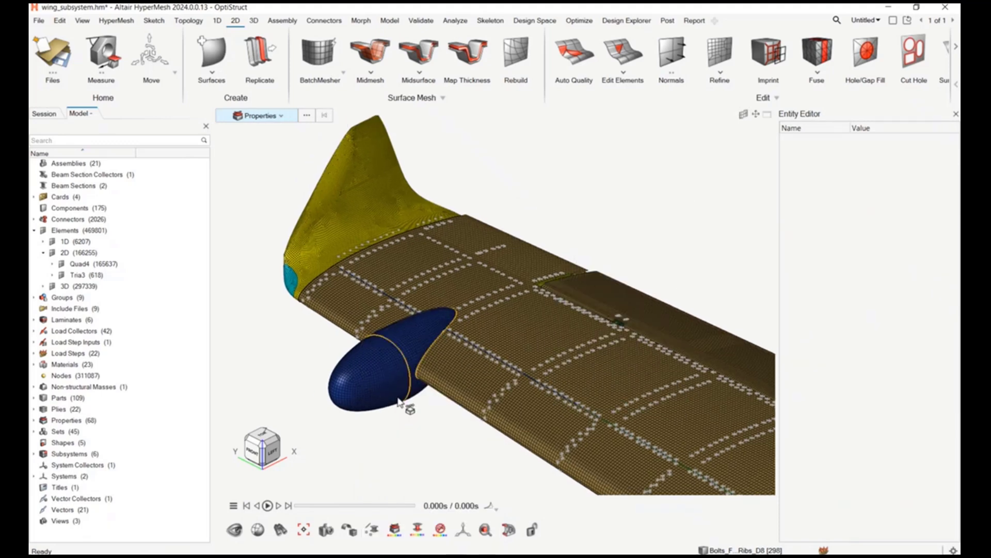
click(369, 369)
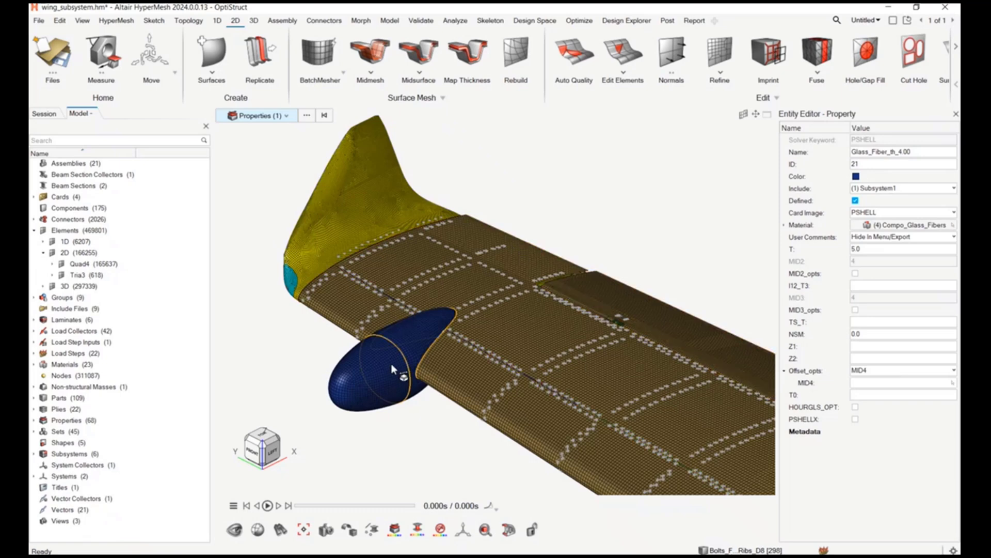
right_drag(398, 415, 438, 421)
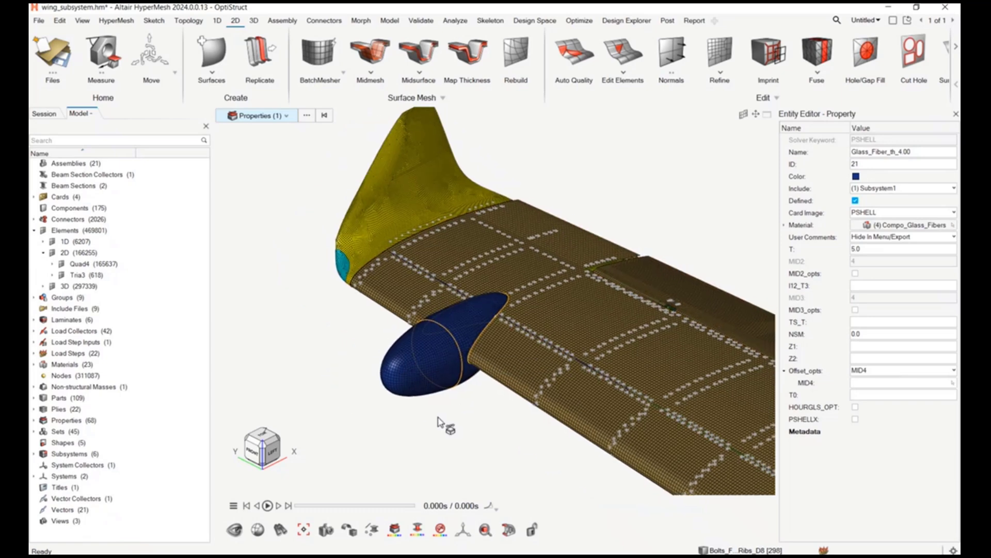
click(417, 355)
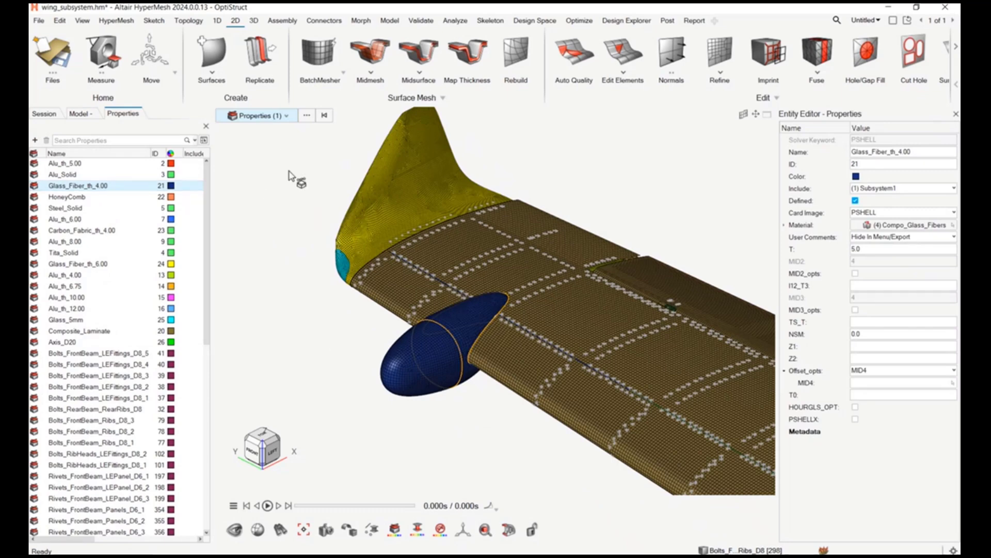
mouse_move(441, 372)
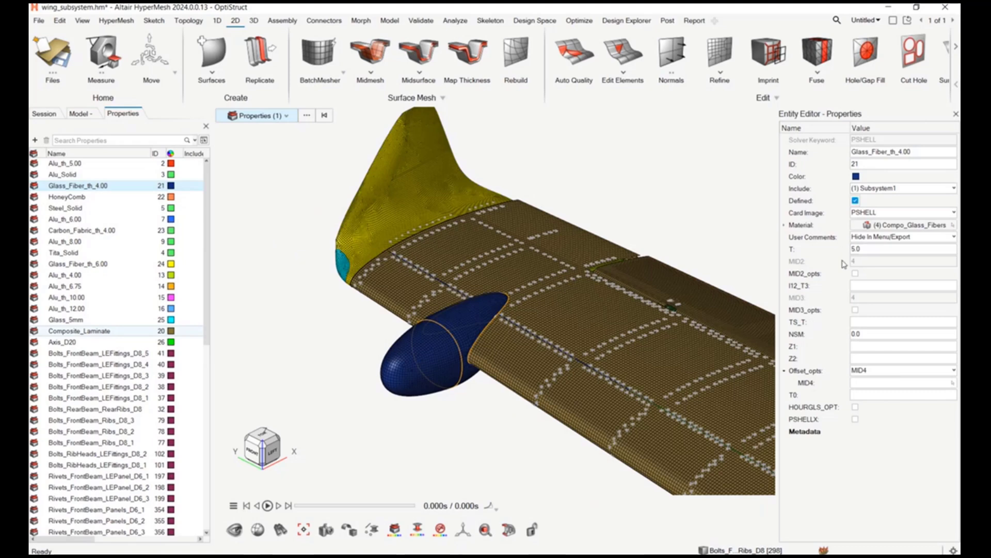
click(315, 360)
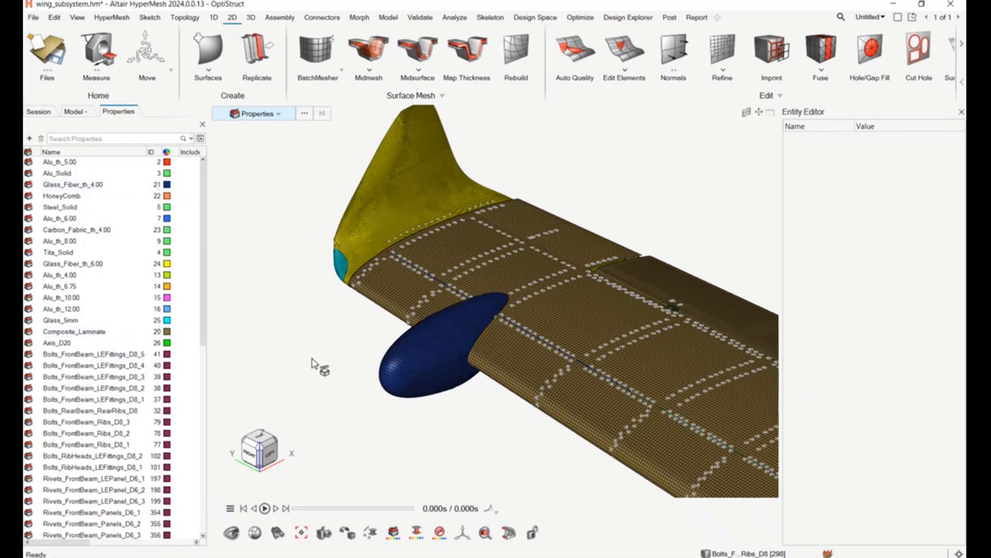
Show all connectors and open the nacelle's seam line connector 2028 for editing.
click(77, 114)
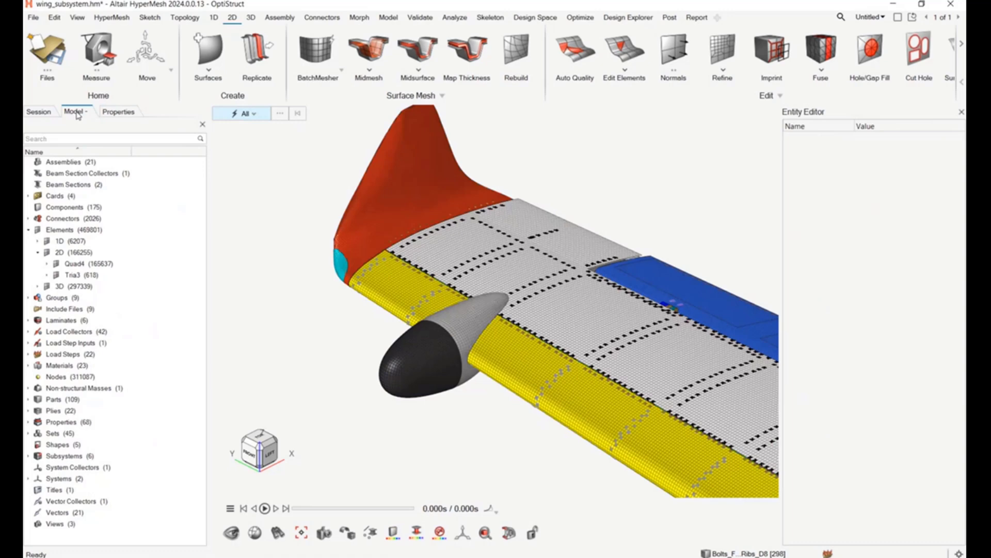
right_click(84, 222)
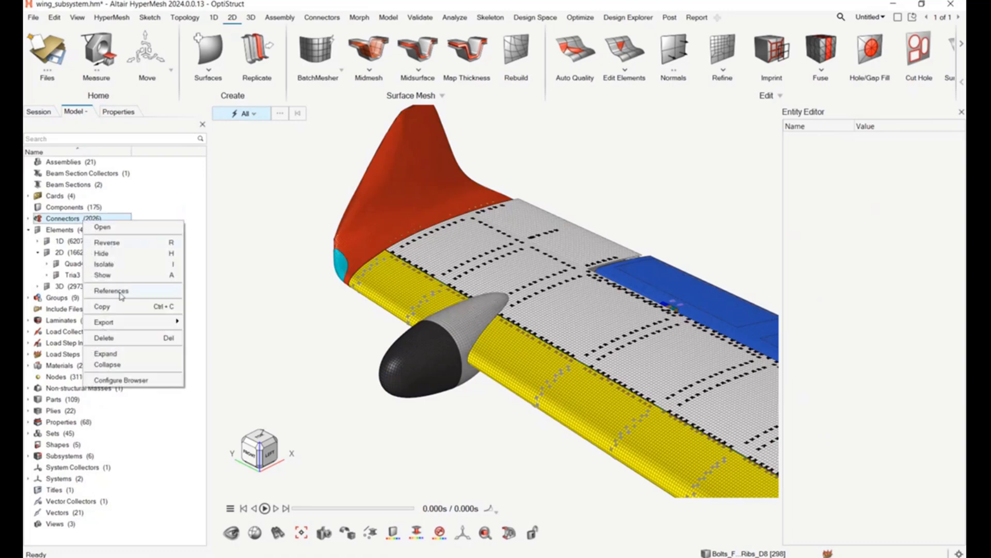
click(115, 276)
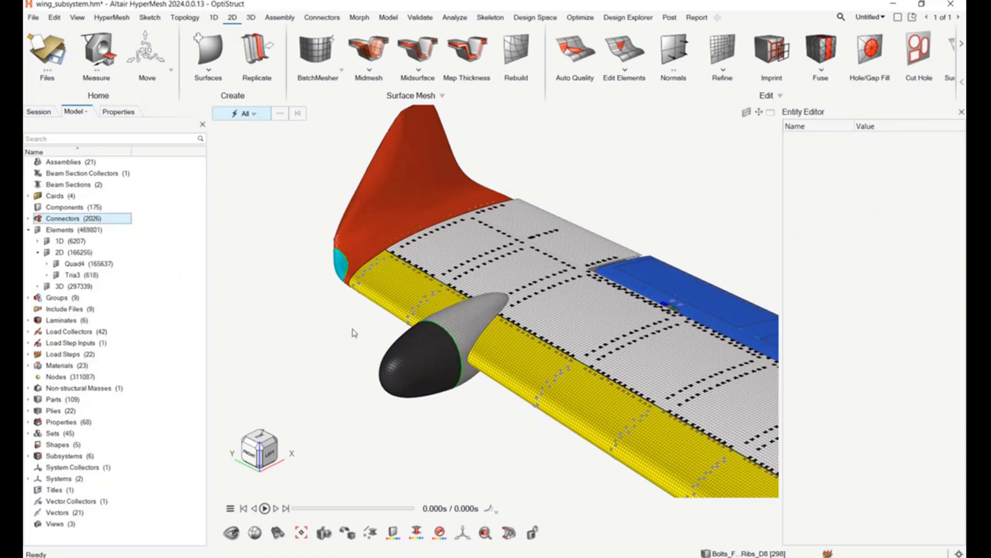
scroll(429, 342, up, 3)
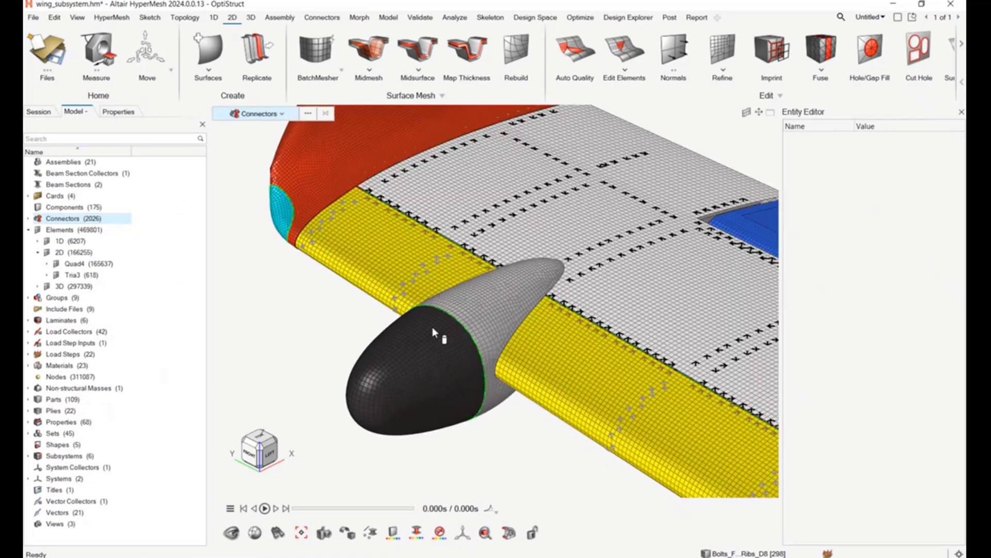
double_click(449, 316)
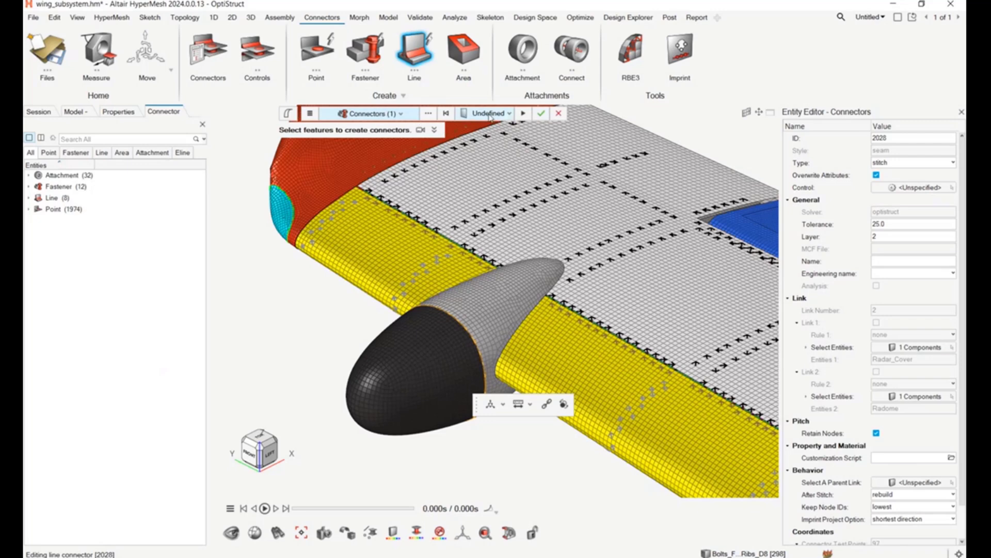
Exit line-connector editing, open seam connector 2028 in the Connectors entity editor, then deselect.
click(558, 114)
right_click(449, 315)
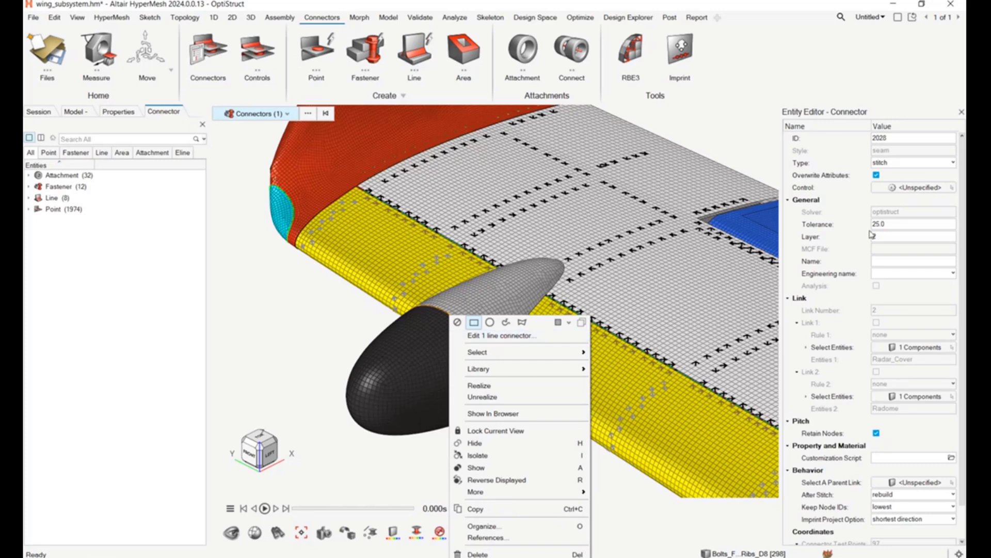
key(Escape)
ctrl+right_drag(452, 299, 526, 309)
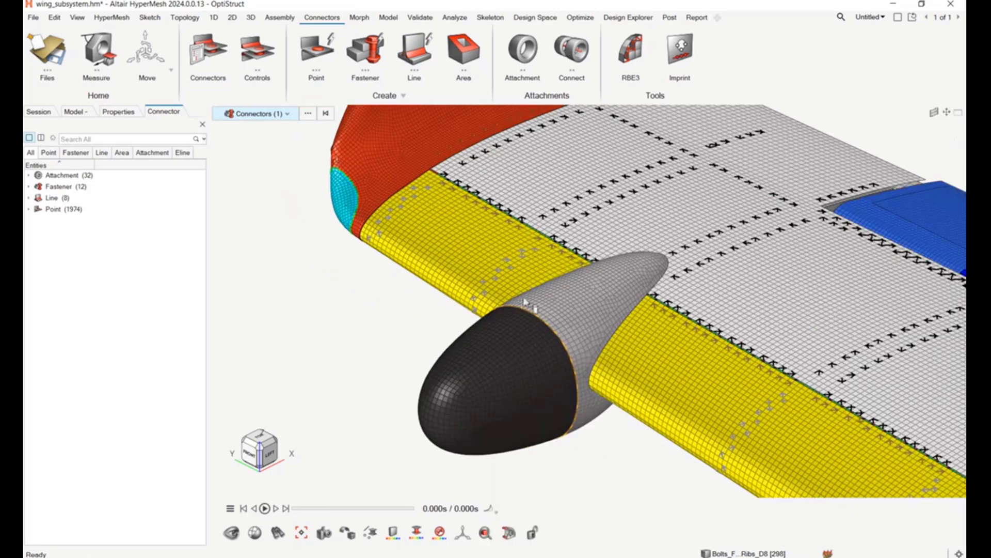
right_click(528, 310)
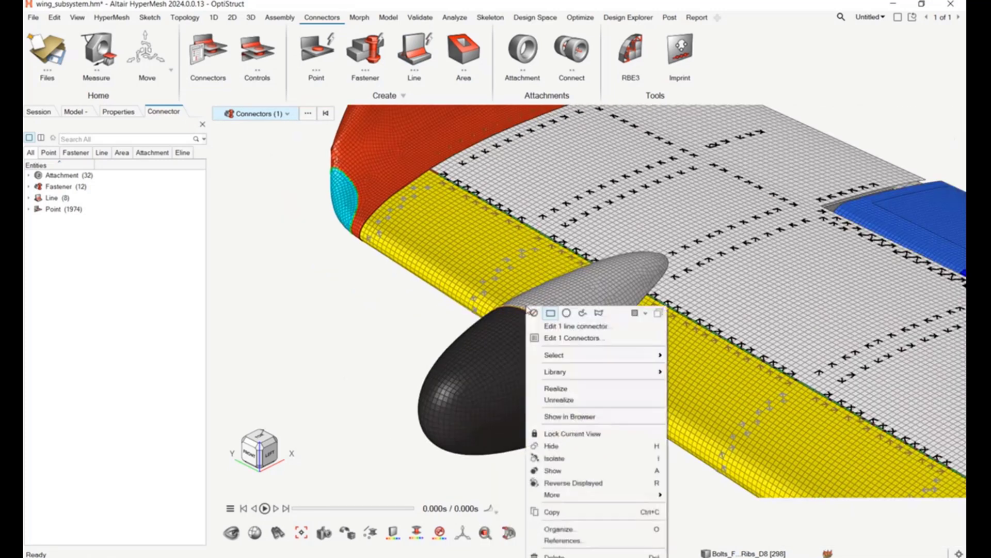
click(587, 338)
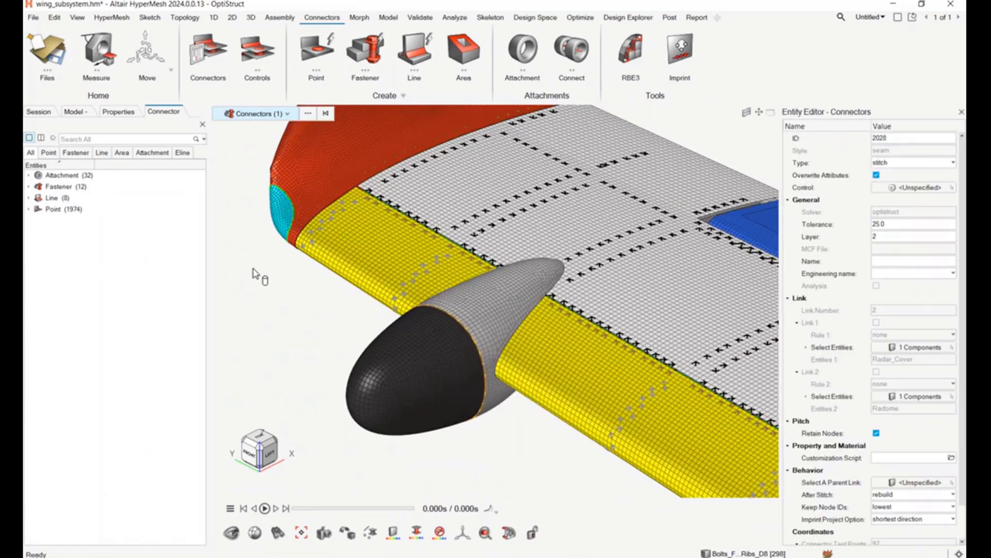
key(Escape)
Check the nacelle's property, then colour by part and reveal the Radome part (ID 64) in the tree.
click(203, 124)
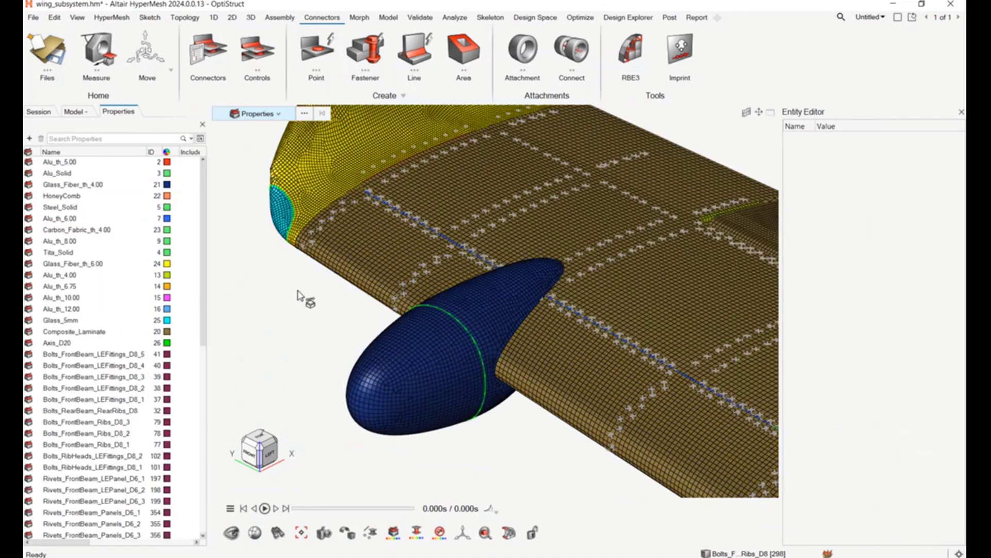
click(399, 353)
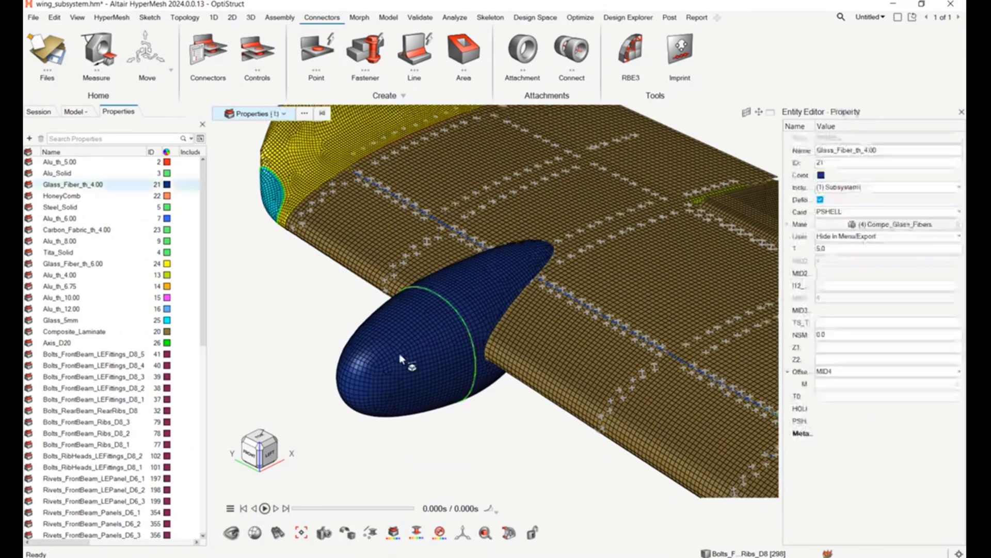
click(298, 325)
key(p)
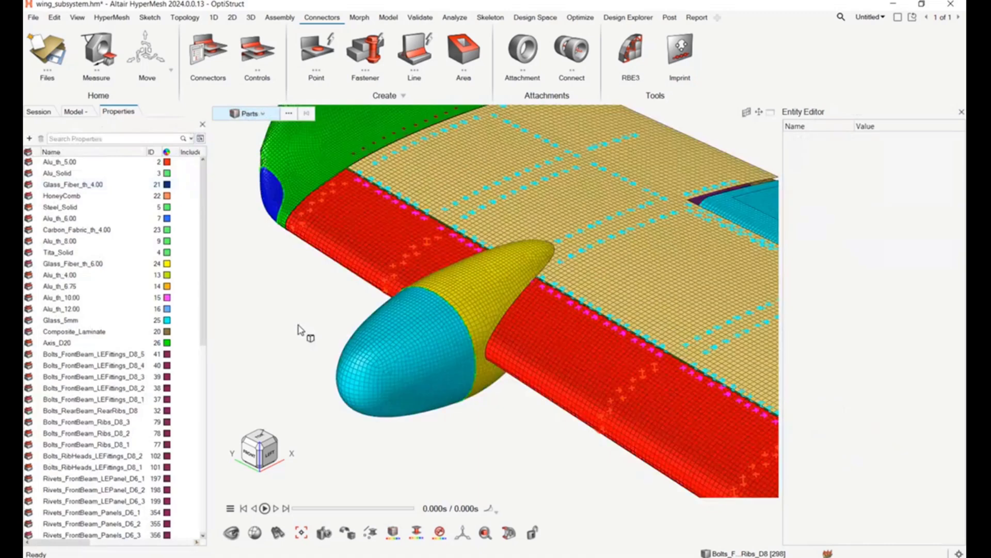
click(409, 380)
click(331, 318)
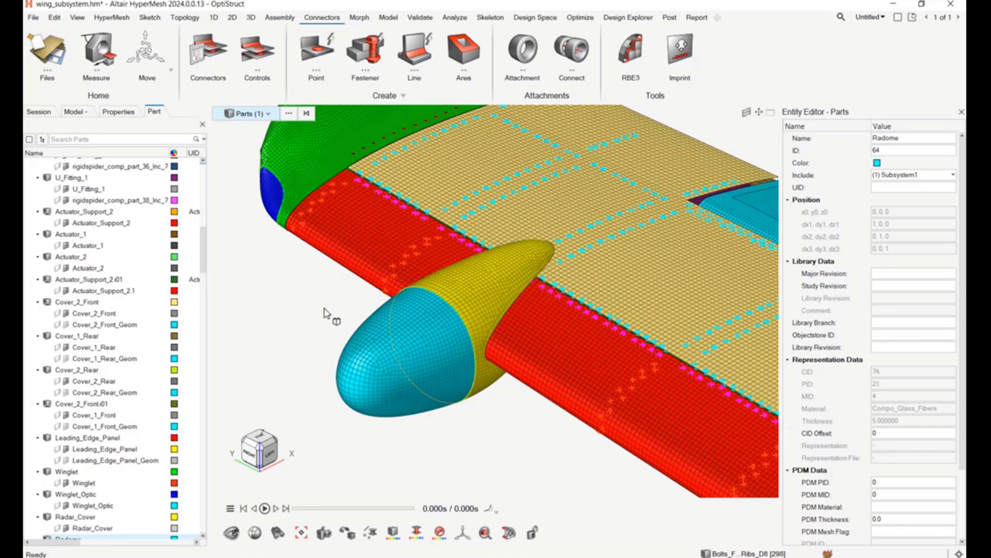
click(34, 18)
click(197, 300)
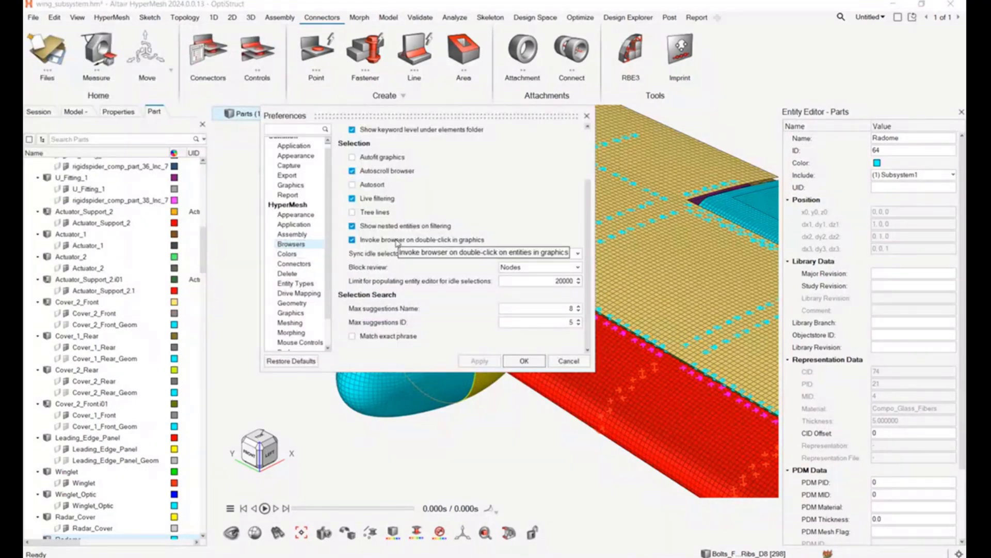
click(535, 362)
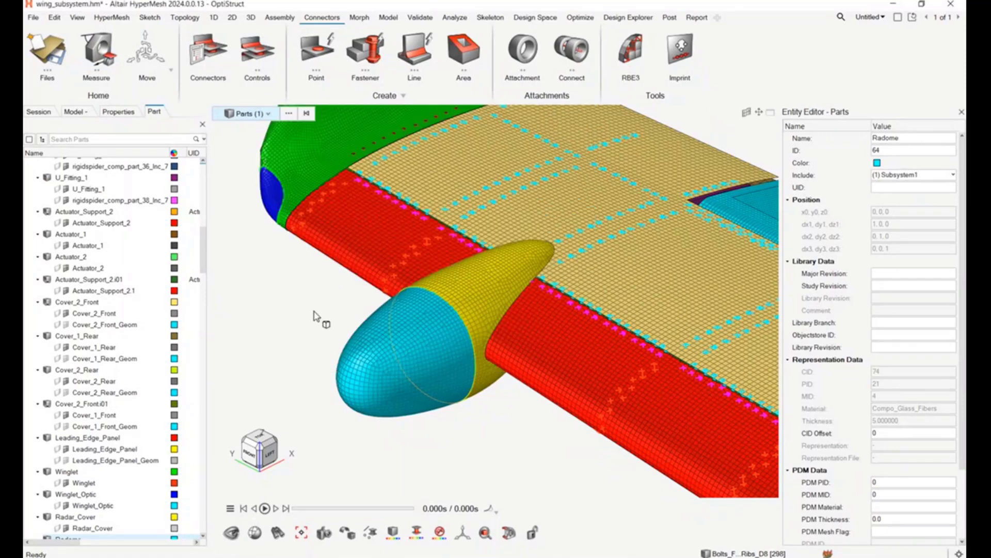
click(316, 316)
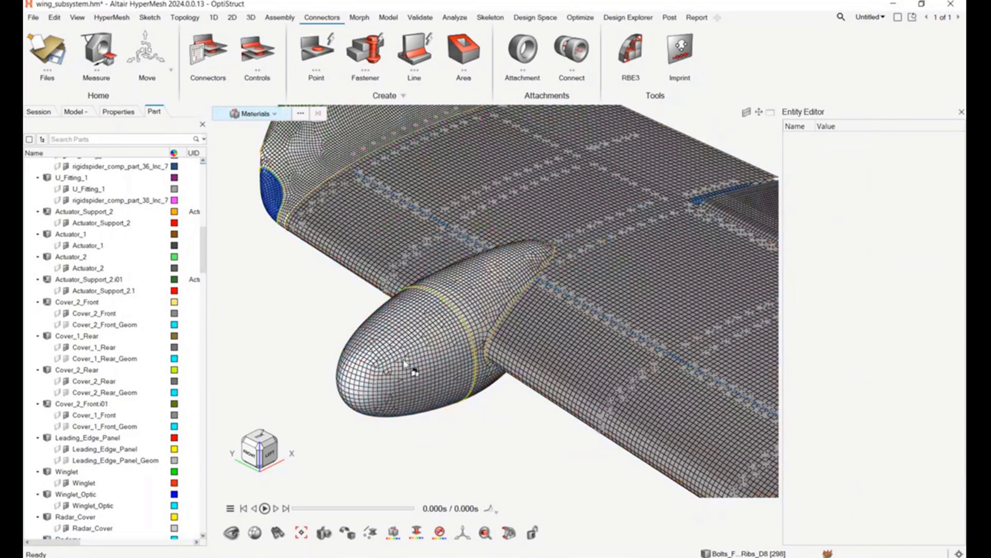
click(405, 364)
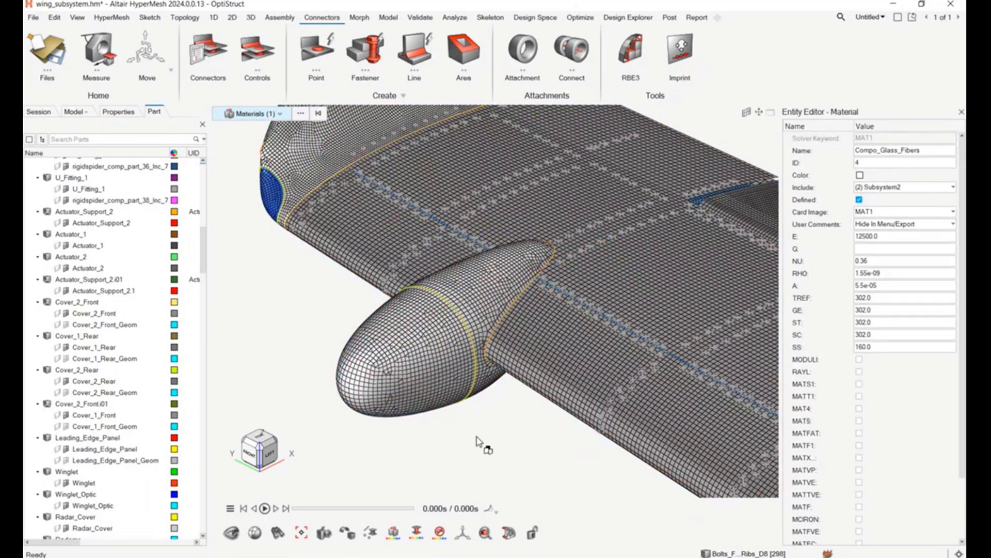
mouse_move(404, 351)
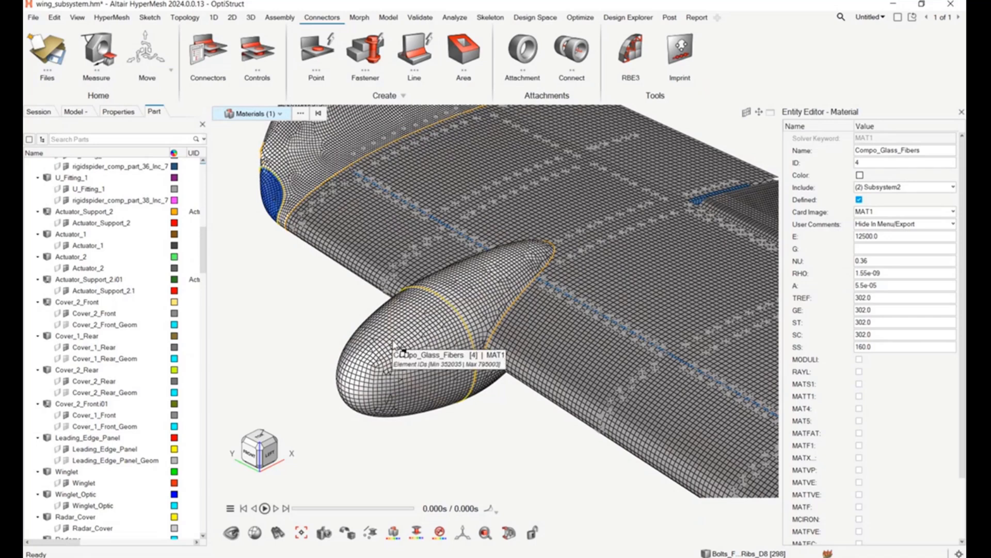
click(292, 305)
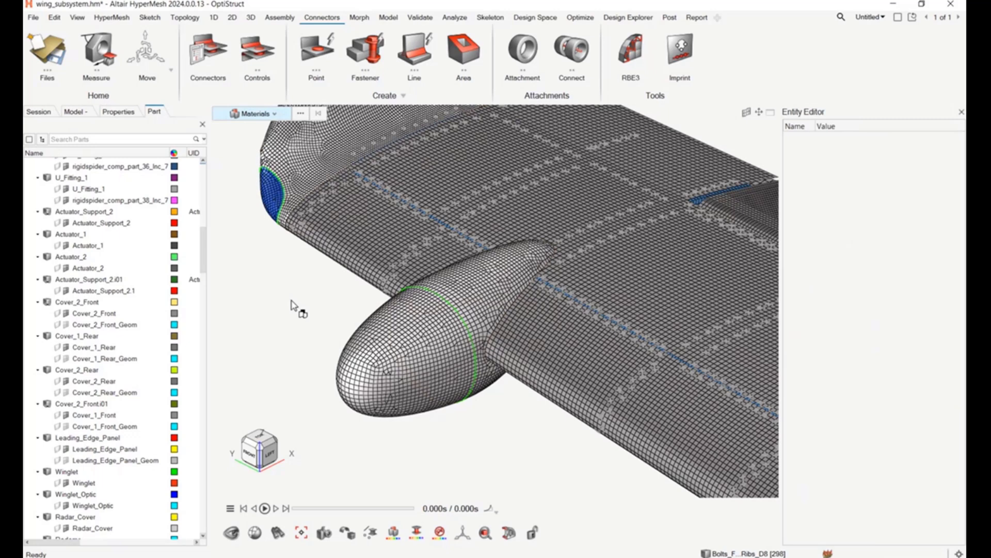
scroll(292, 306, down, 3)
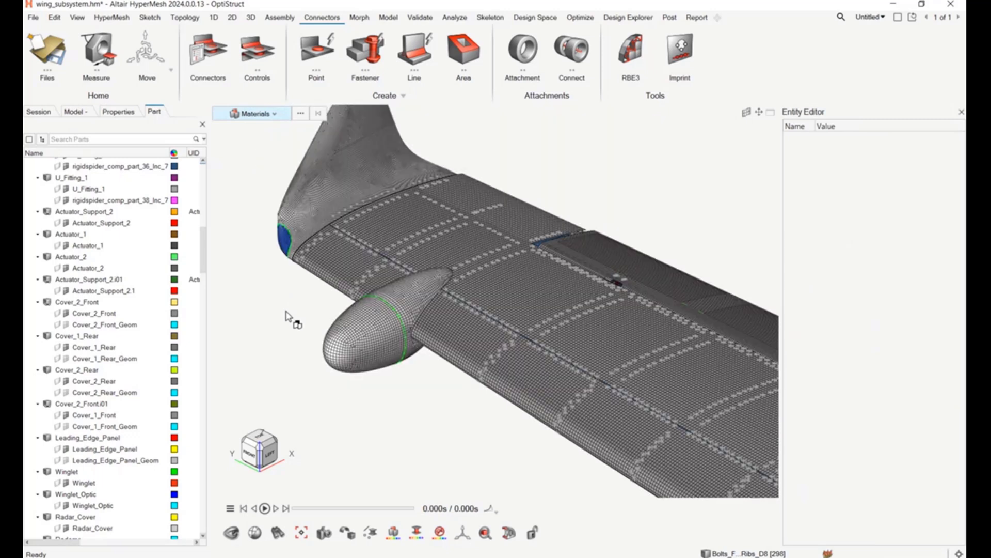
key(p)
click(374, 333)
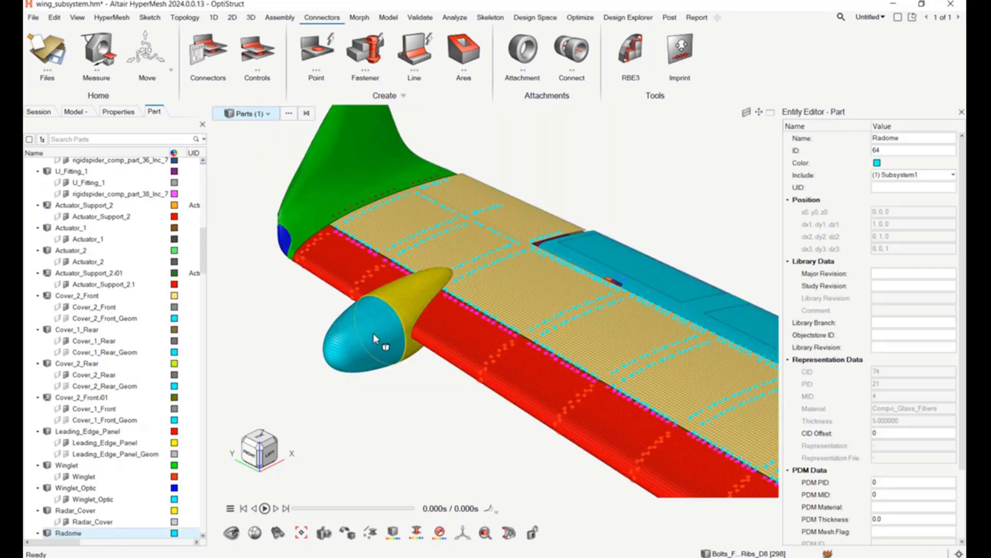
Set the entity selector to Properties and show the wing's Glass_Fiber_th_4.00 property in the browser.
key(Escape)
click(77, 17)
click(77, 17)
click(247, 114)
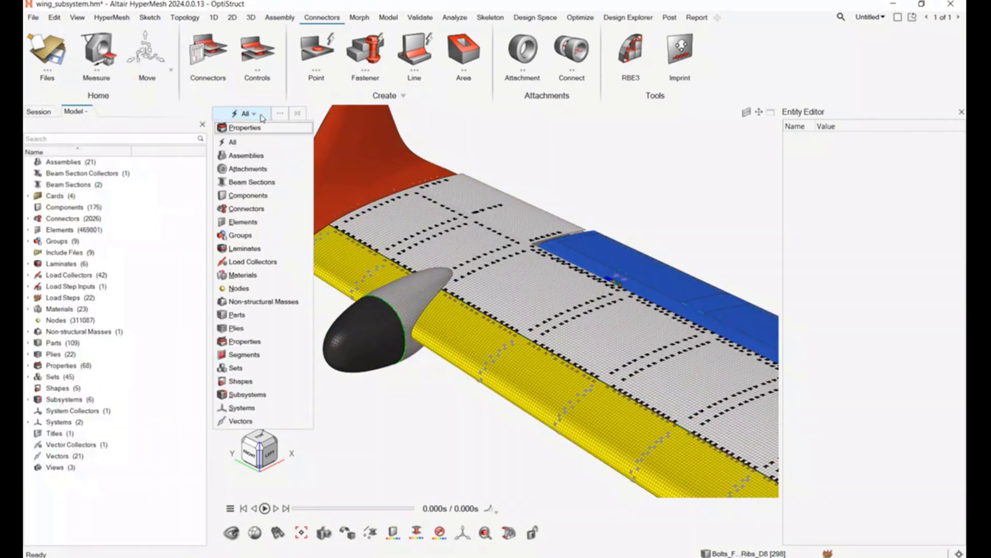
click(248, 129)
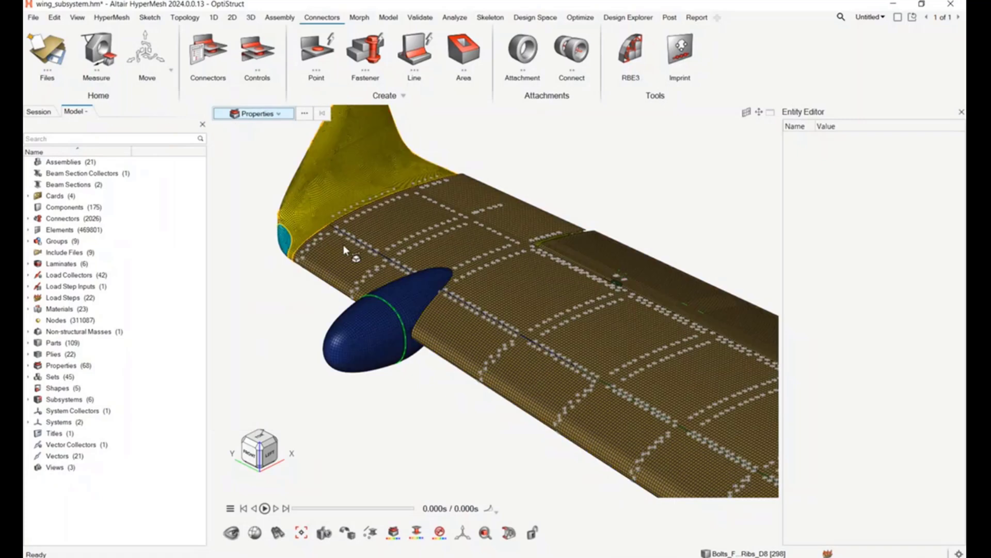
click(420, 279)
right_click(420, 279)
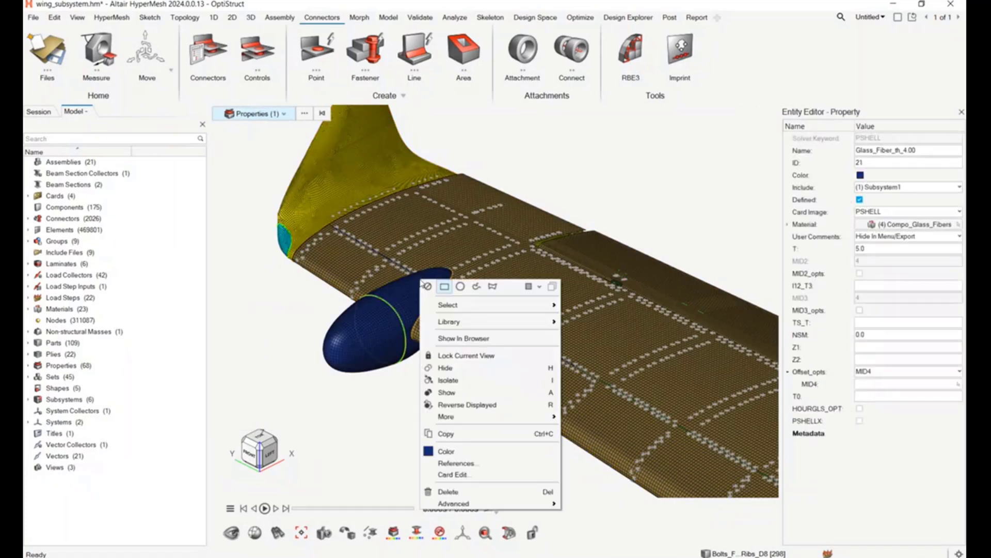
click(463, 338)
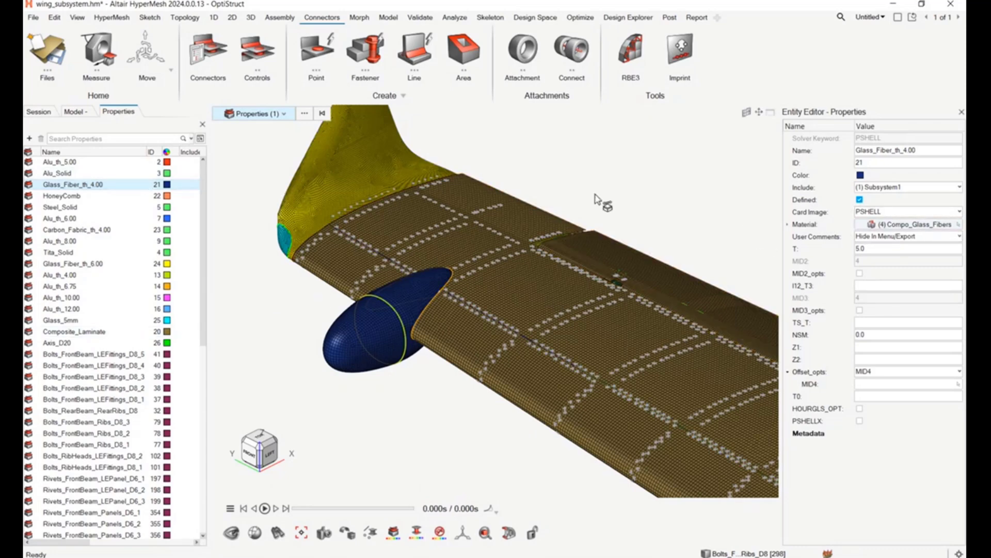
mouse_move(394, 434)
middle_down()
mouse_move(423, 421)
mouse_move(410, 431)
middle_up()
Switch to elements and list winglet element 761100 in the browser.
key(Escape)
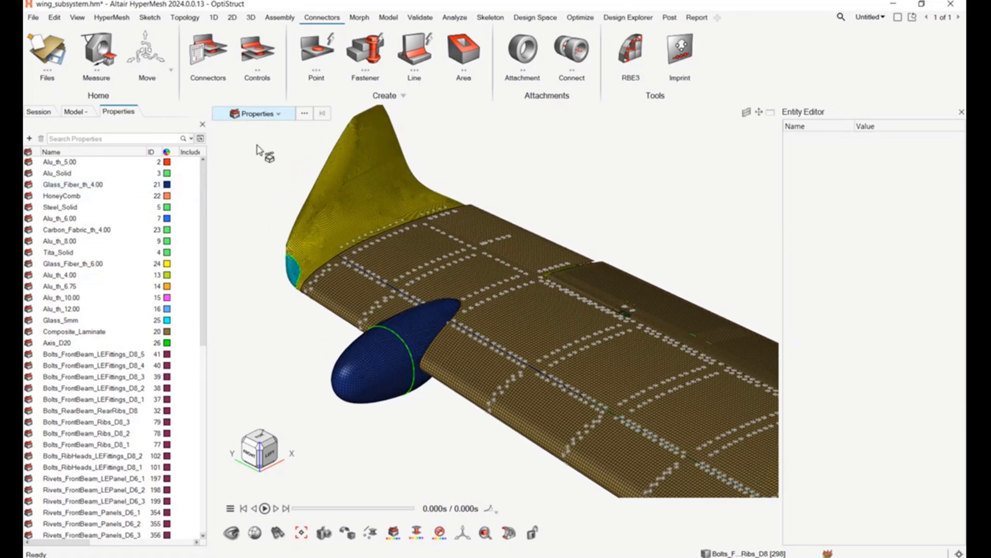
key(e)
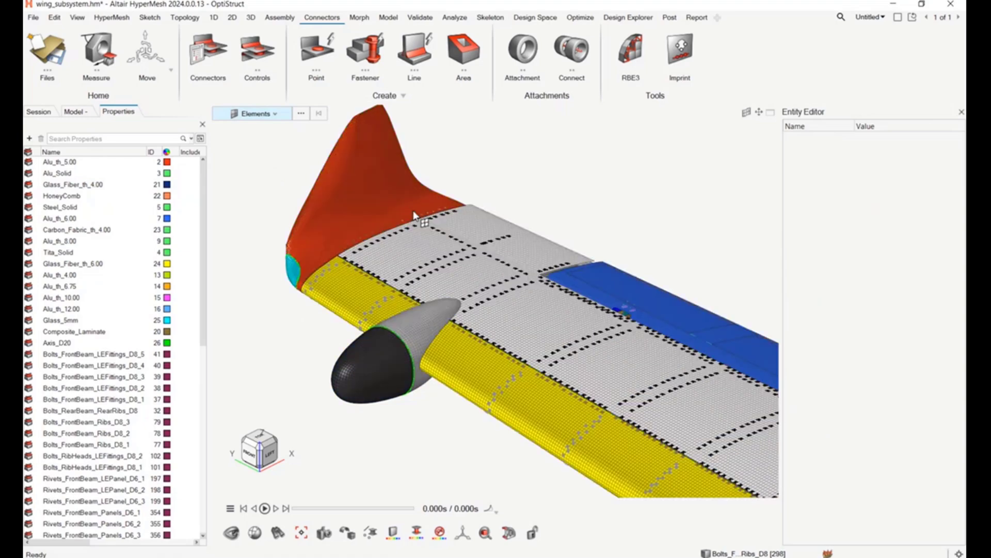
scroll(457, 240, up, 5)
scroll(457, 240, up, 3)
click(462, 226)
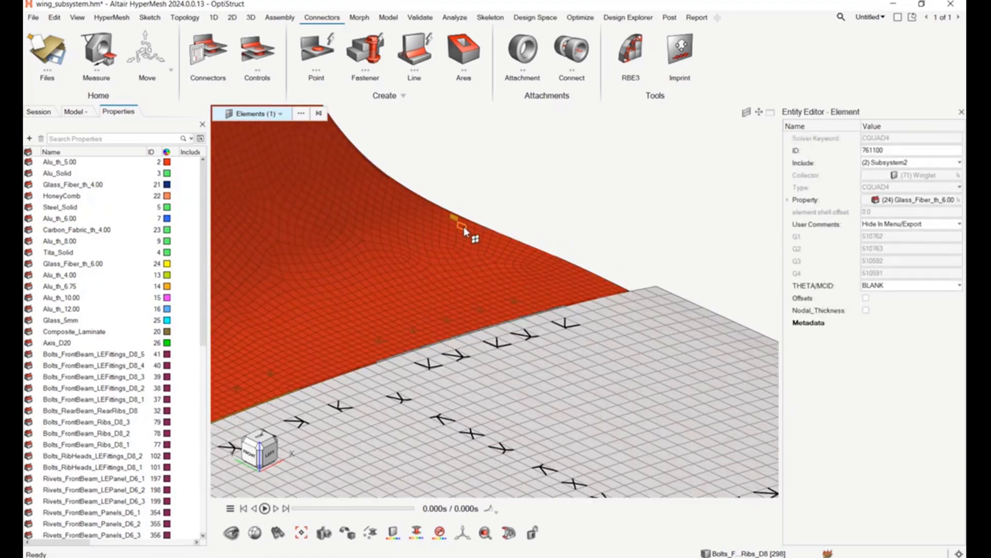
right_click(457, 218)
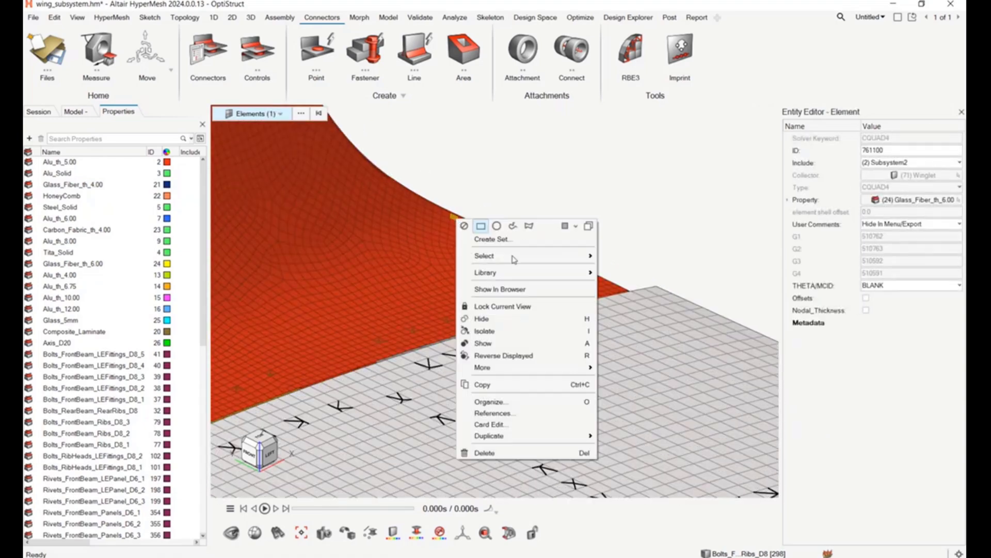
click(516, 288)
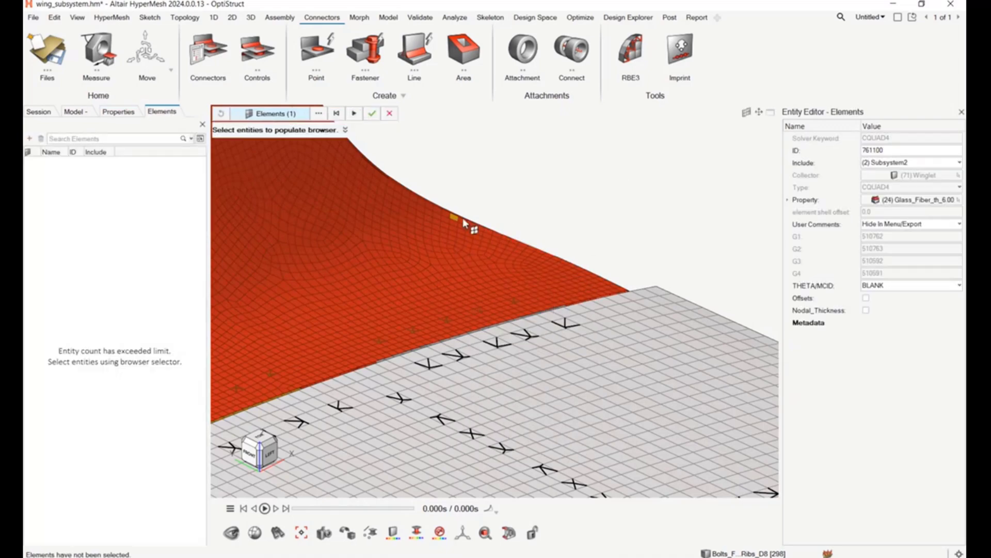
scroll(463, 218, up, 3)
scroll(606, 234, down, 5)
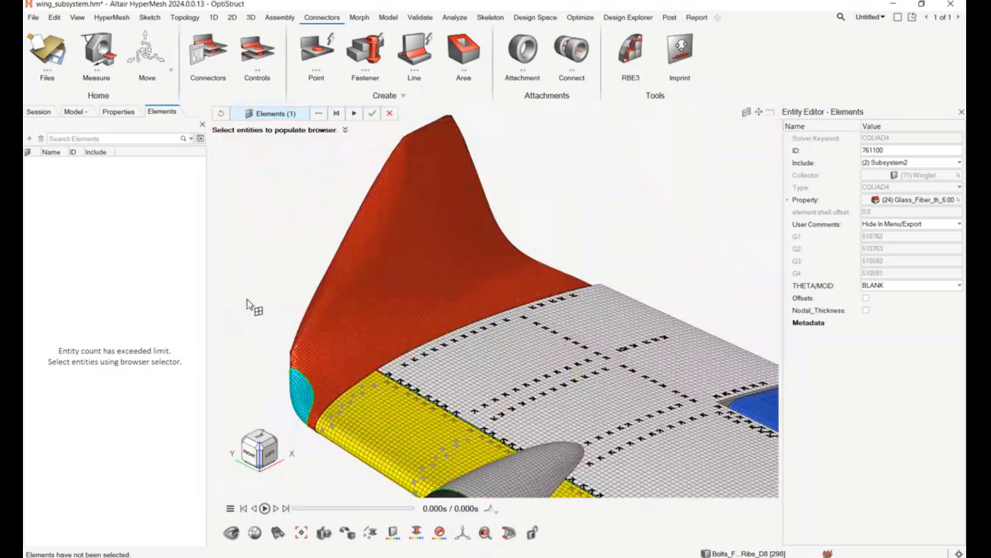
middle_drag(327, 206, 323, 221)
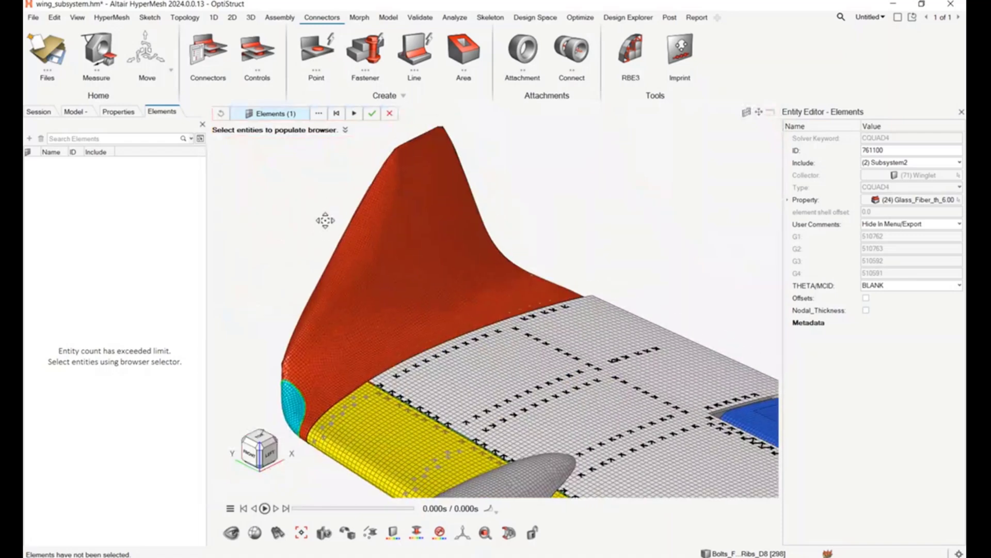
right_click(319, 213)
click(271, 246)
click(371, 114)
List the 190 box-selected winglet fin nodes in the browser and widen the browser panel.
mouse_move(470, 180)
shift+mouse_down()
mouse_move(502, 246)
mouse_move(498, 238)
shift+mouse_up()
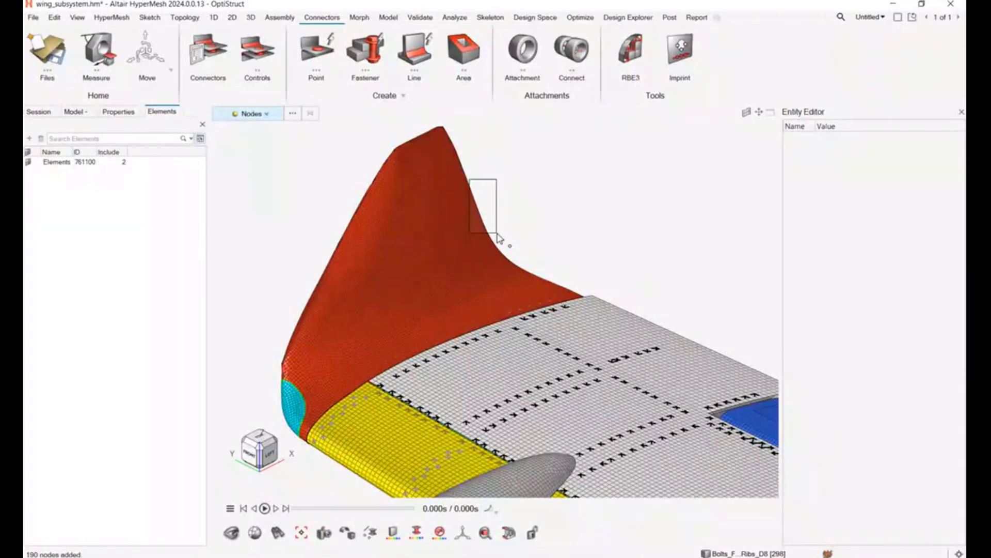
right_click(482, 219)
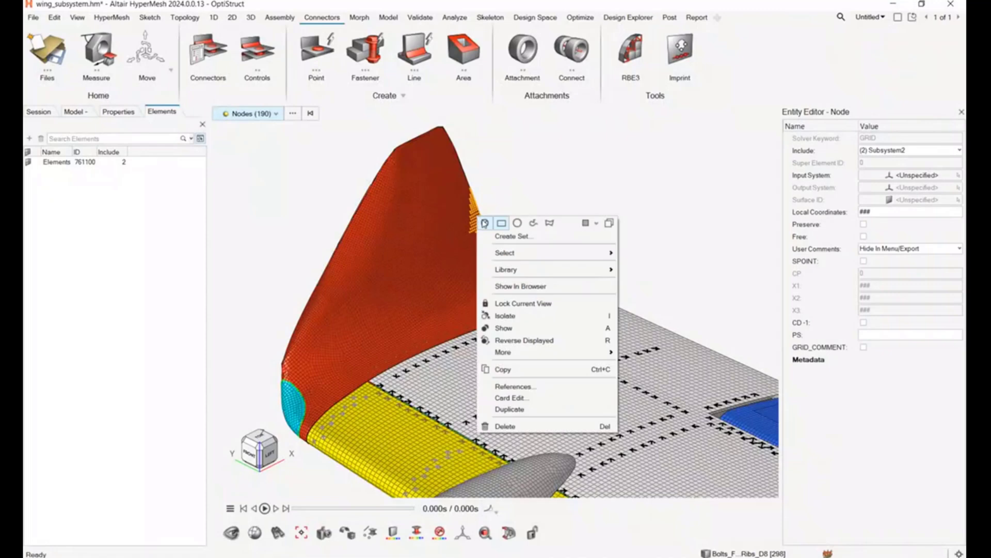
click(544, 287)
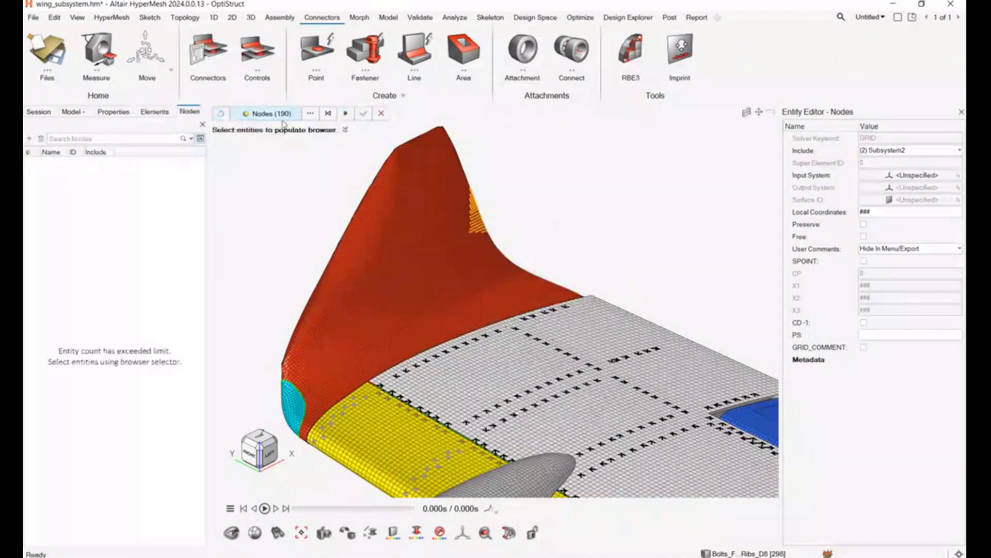
click(365, 114)
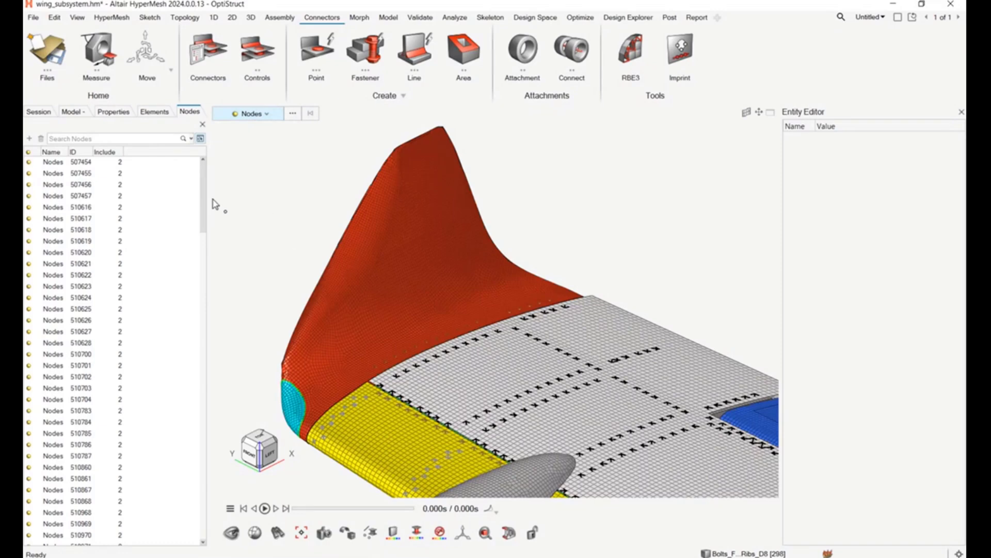
drag(208, 196, 228, 199)
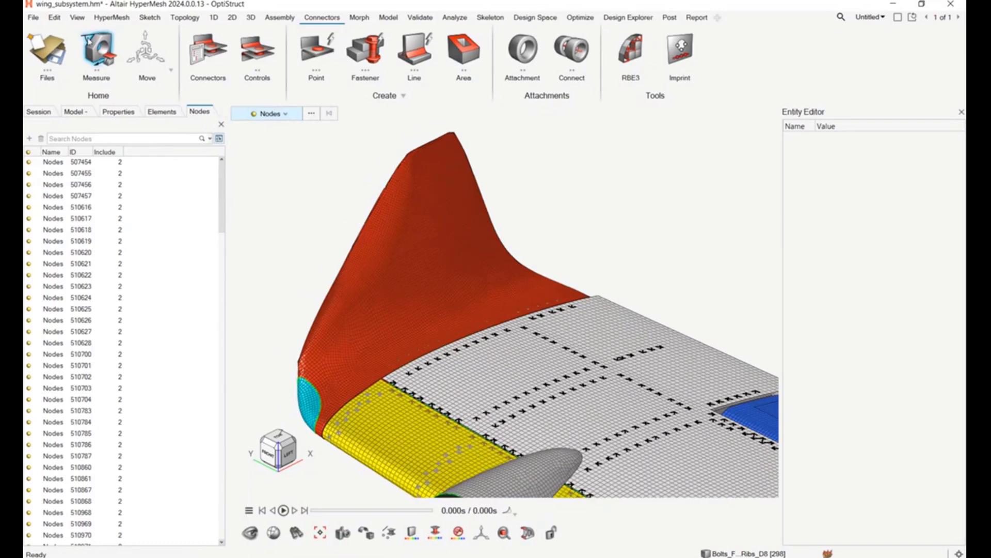
Open the Entity State Browser, expand Materials, and inspect Aluminum and Bolt_MAT1_1.
click(77, 17)
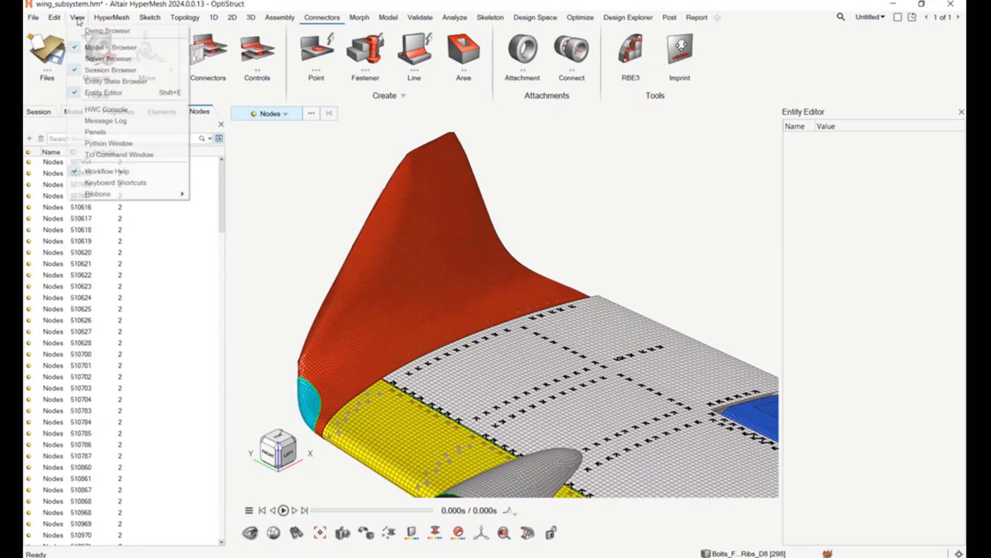
click(116, 82)
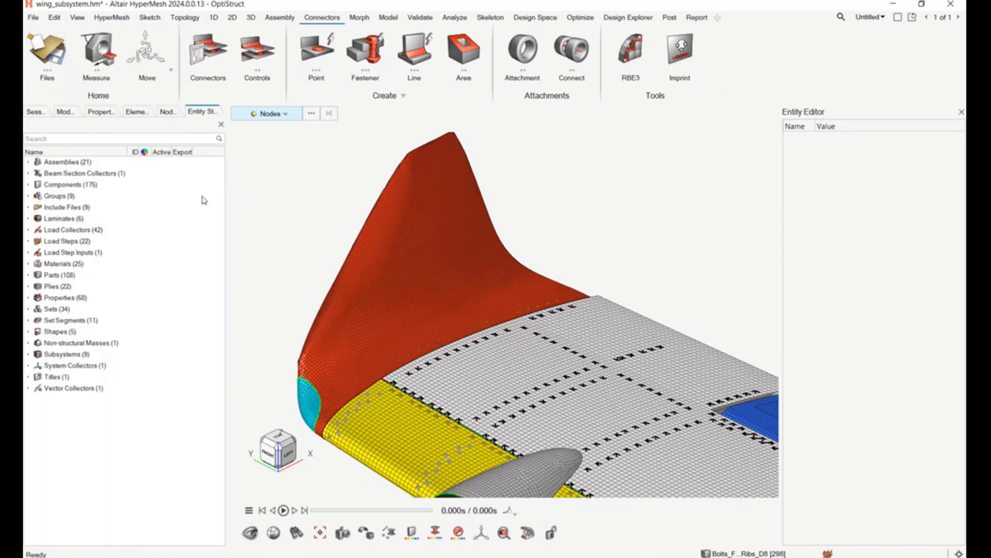
click(27, 264)
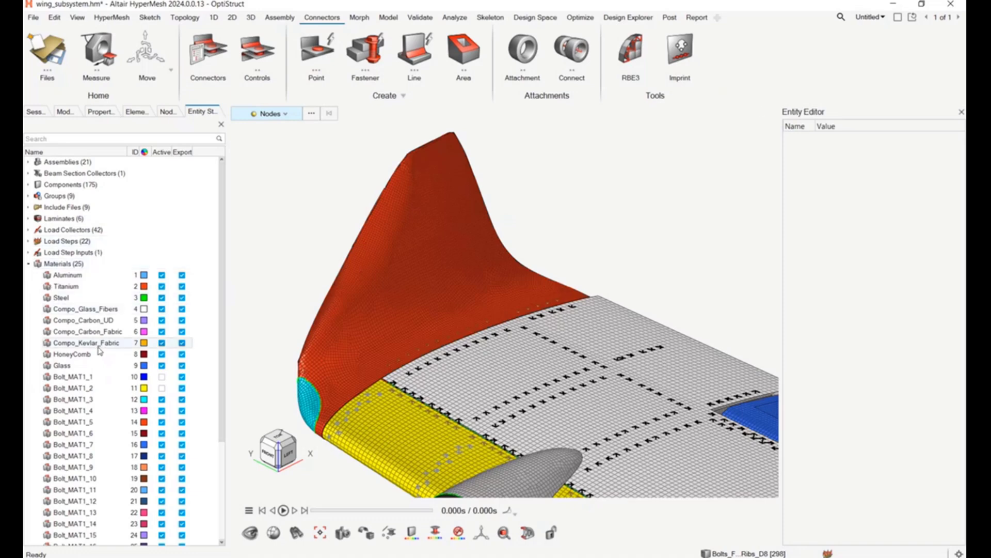
click(72, 277)
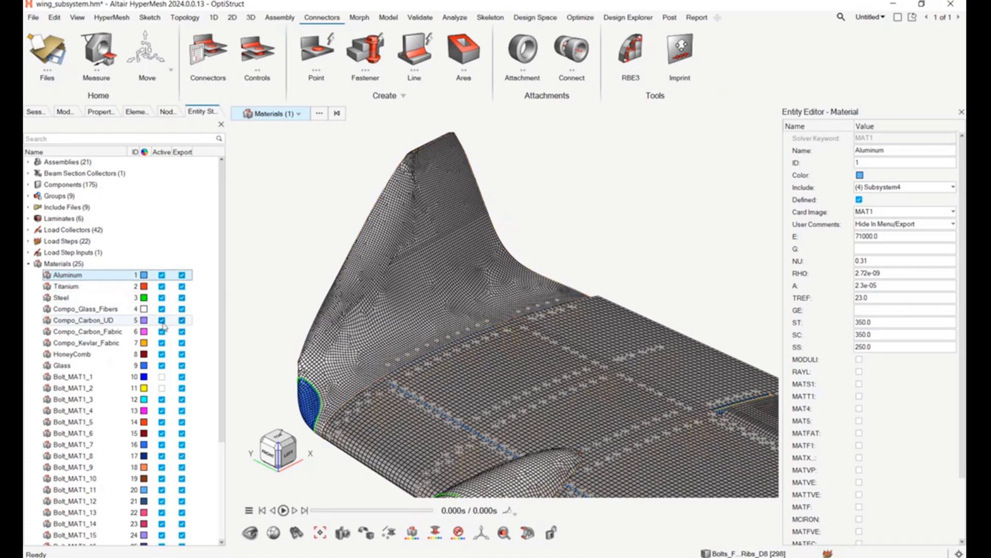
scroll(900, 412, down, 2)
scroll(901, 412, up, 2)
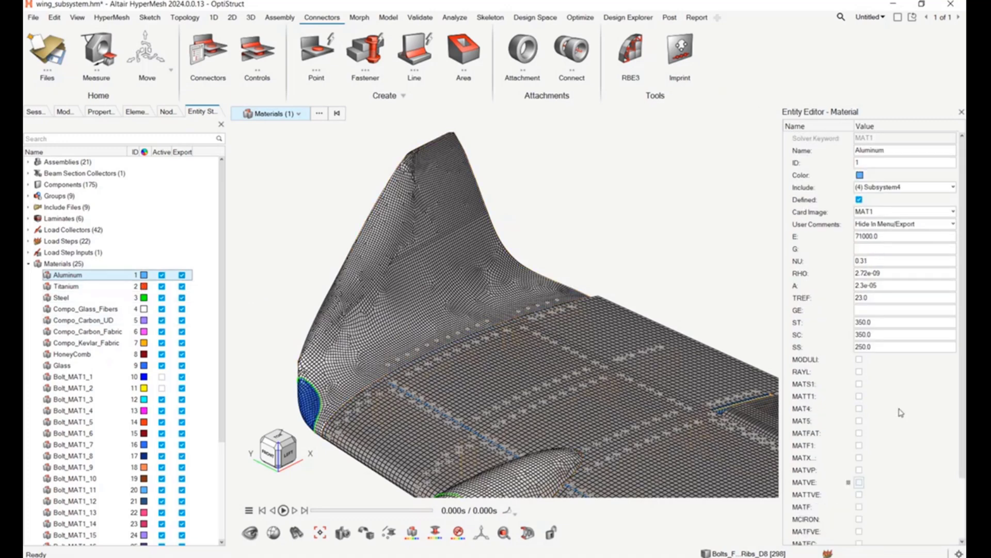
click(110, 377)
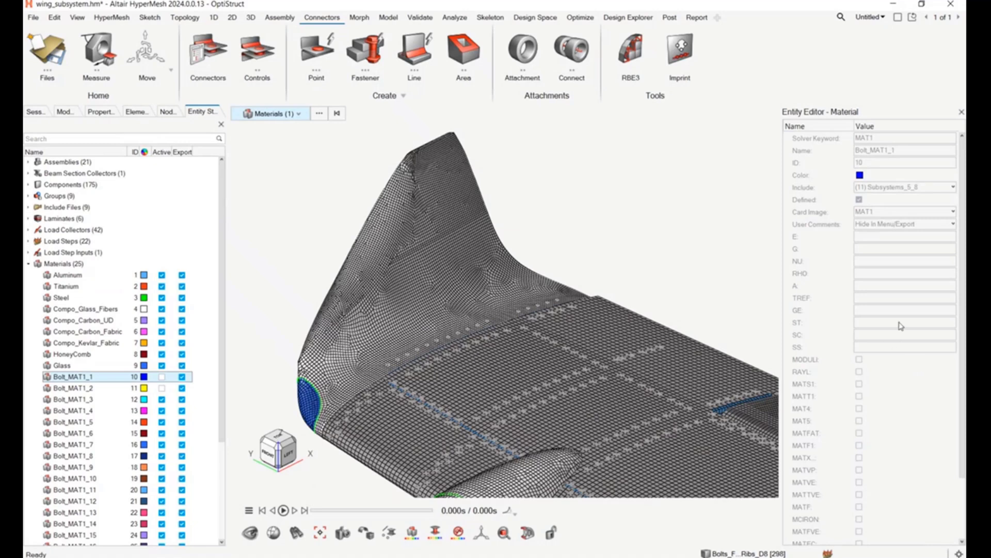
click(259, 275)
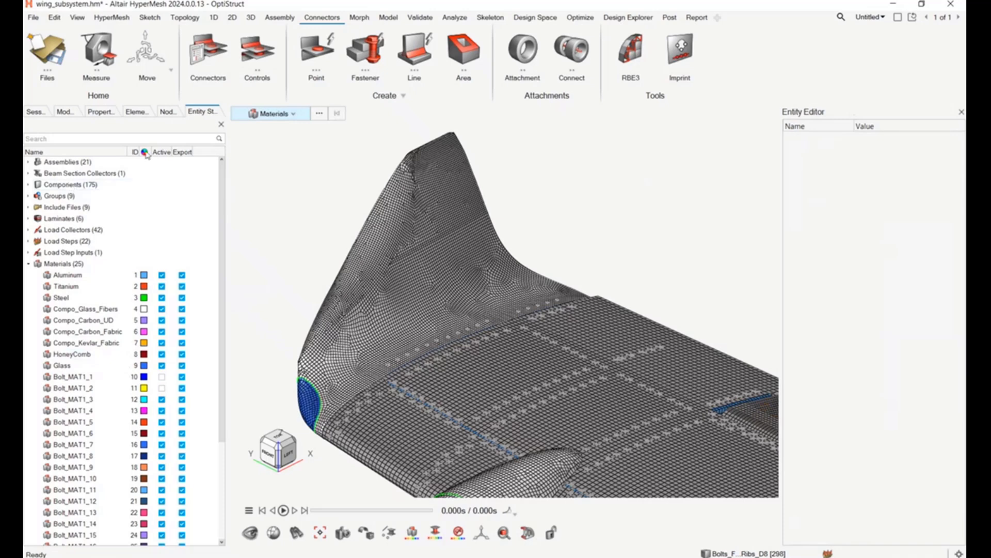
Select the Alu_Solid property and inspect its Aluminum material fields in the Entity Editor.
click(99, 111)
click(65, 174)
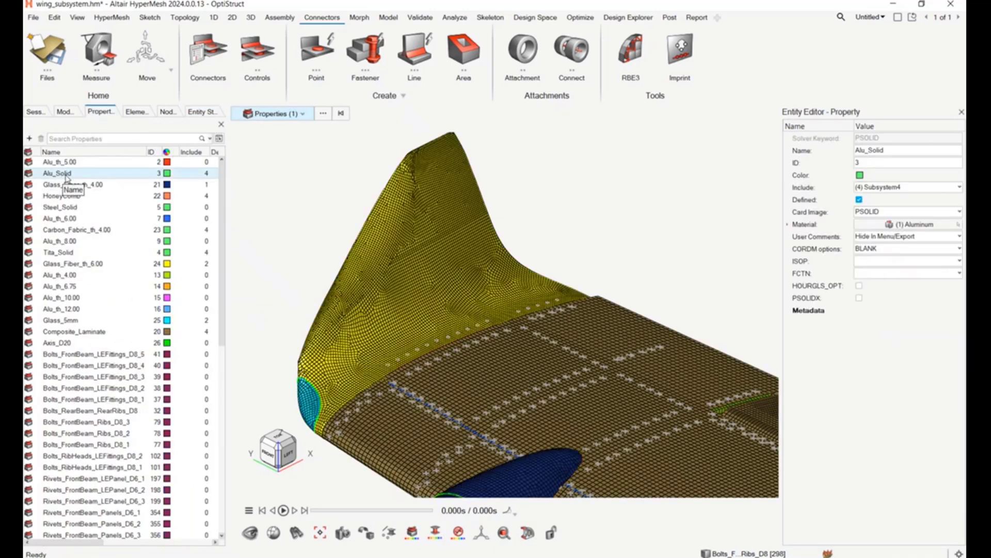
right_click(806, 226)
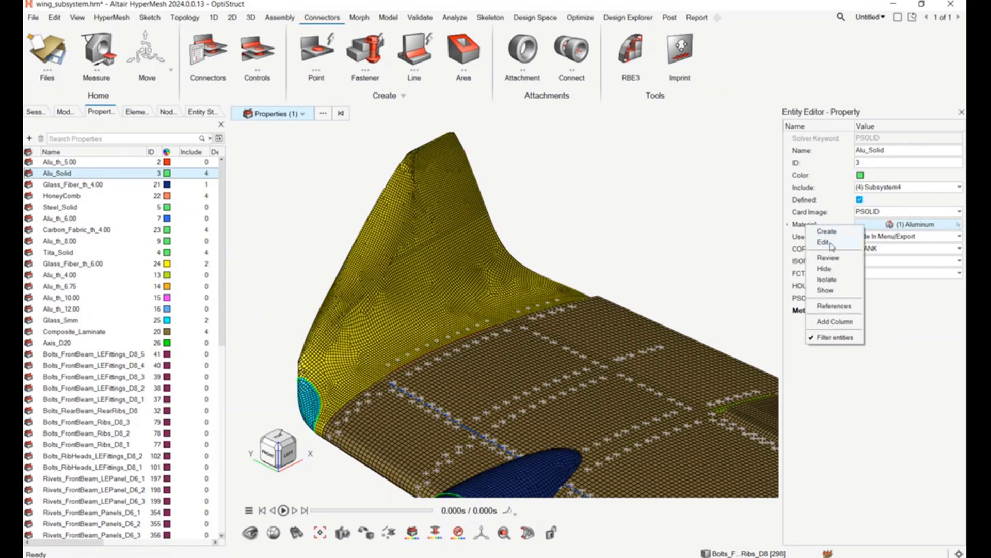
click(823, 242)
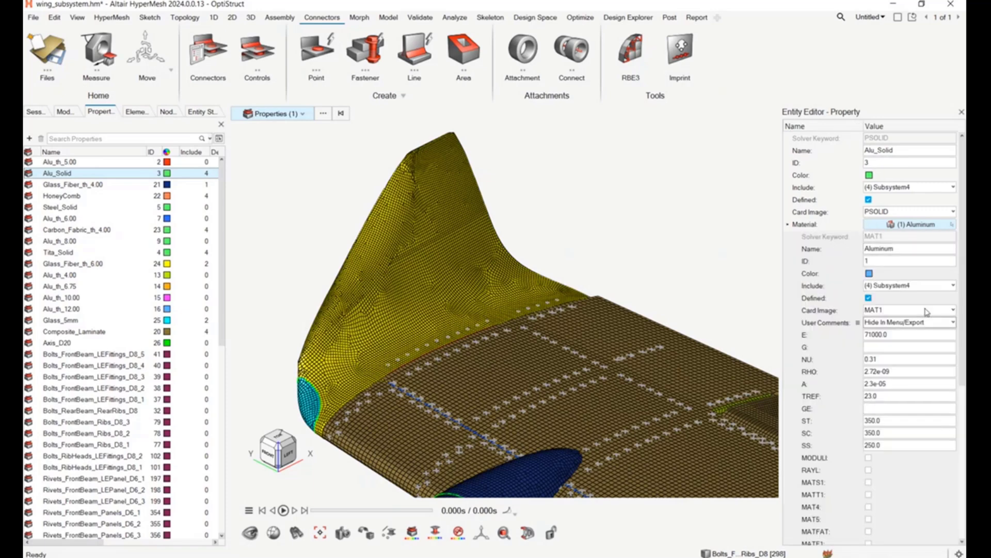
scroll(914, 372, down, 4)
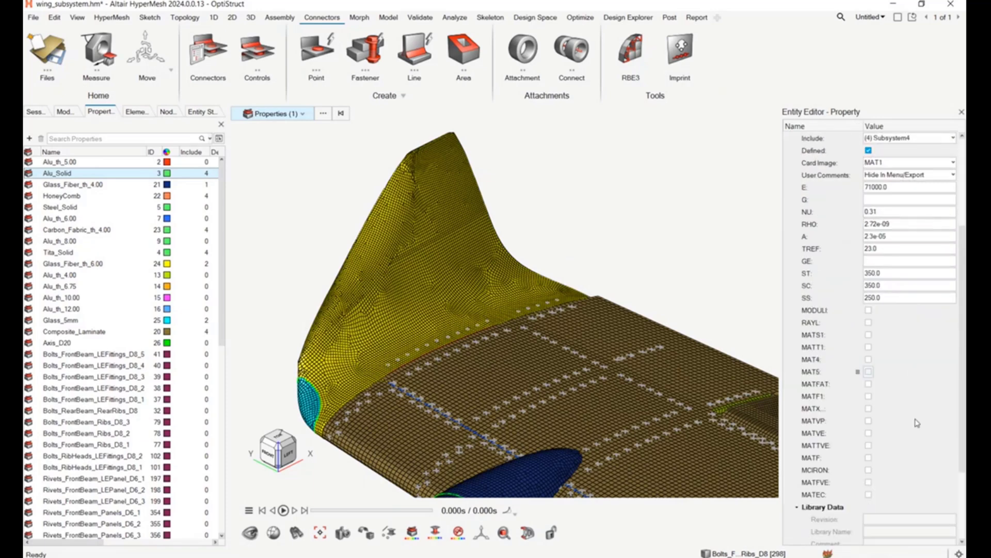
scroll(919, 418, up, 4)
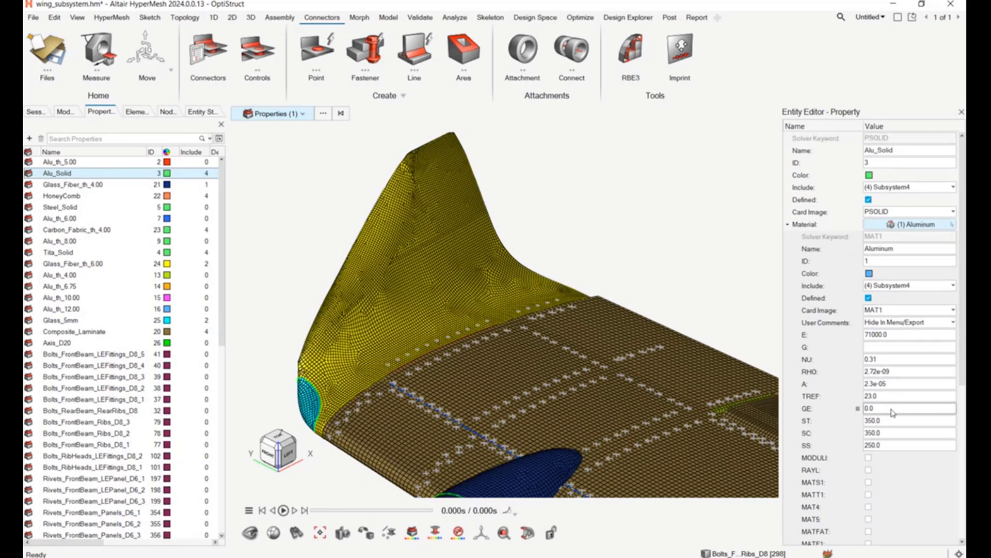
click(789, 226)
right_click(808, 230)
click(823, 246)
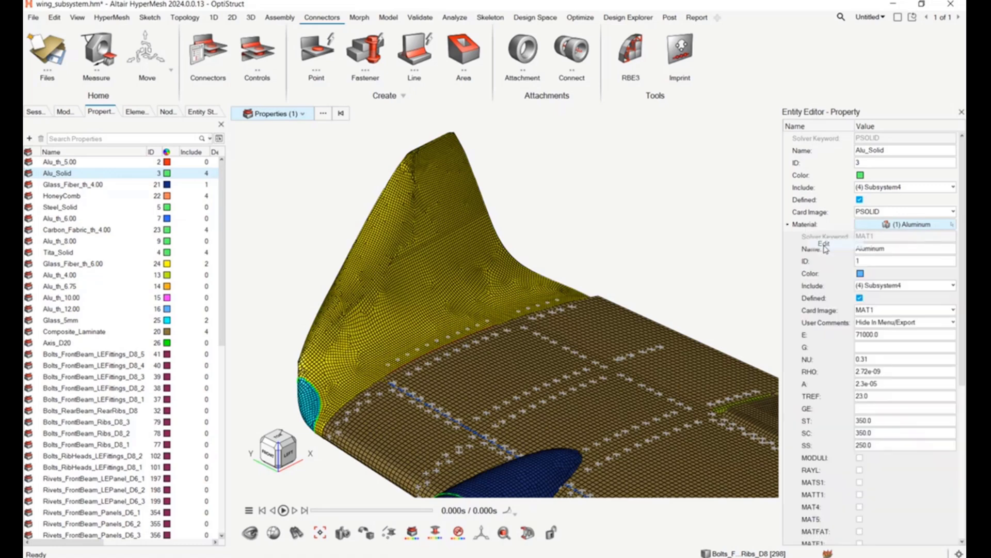
click(789, 226)
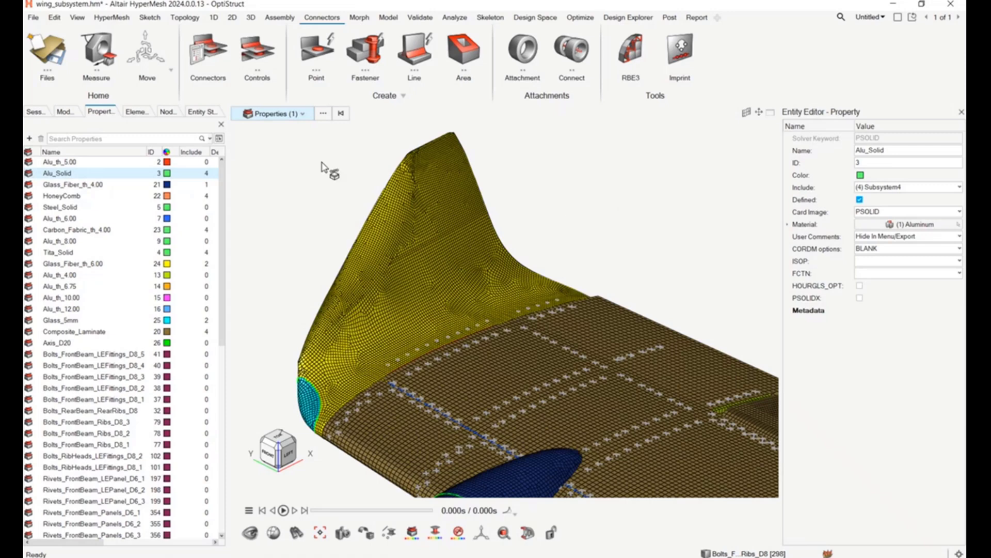
click(270, 163)
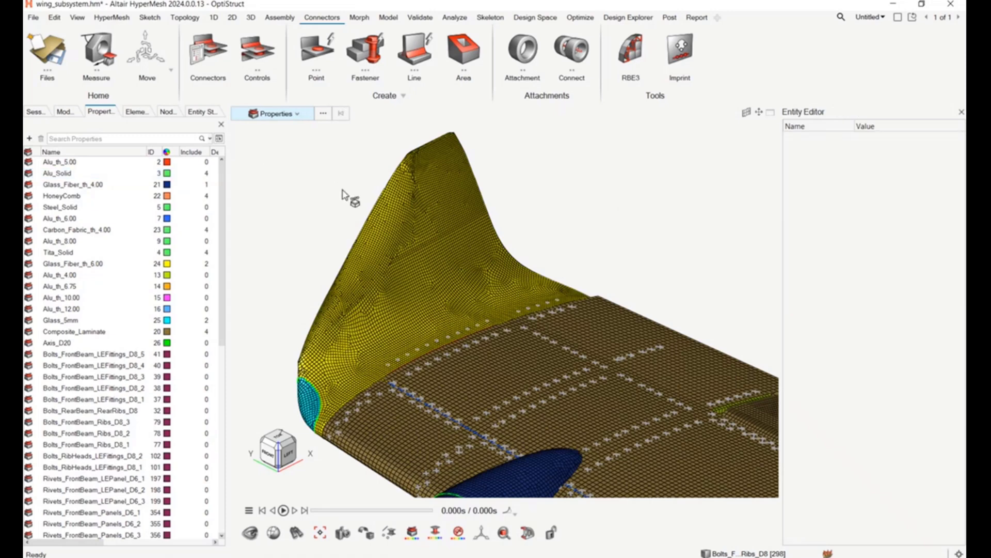
click(57, 173)
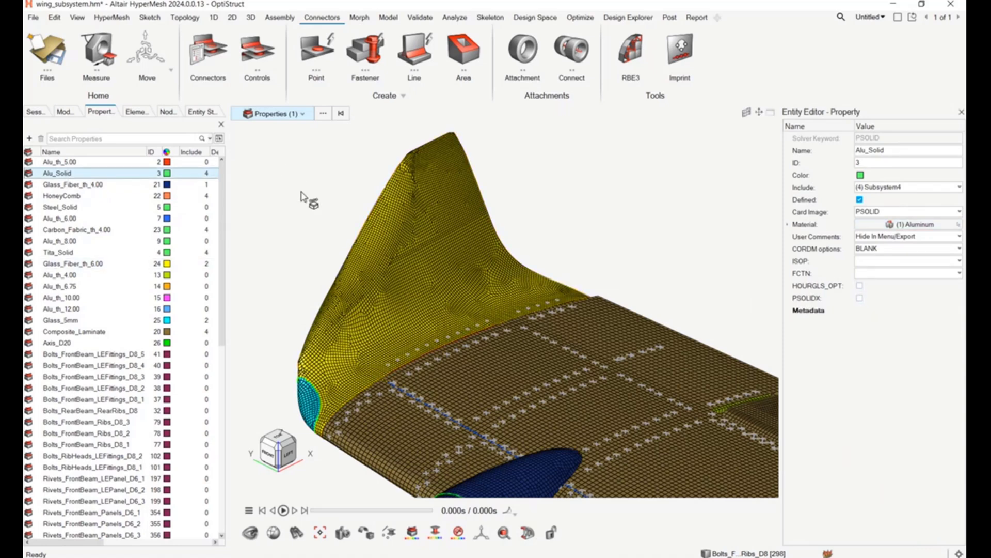
Create connectorcontrol1 in the Connector Control Manager.
click(259, 55)
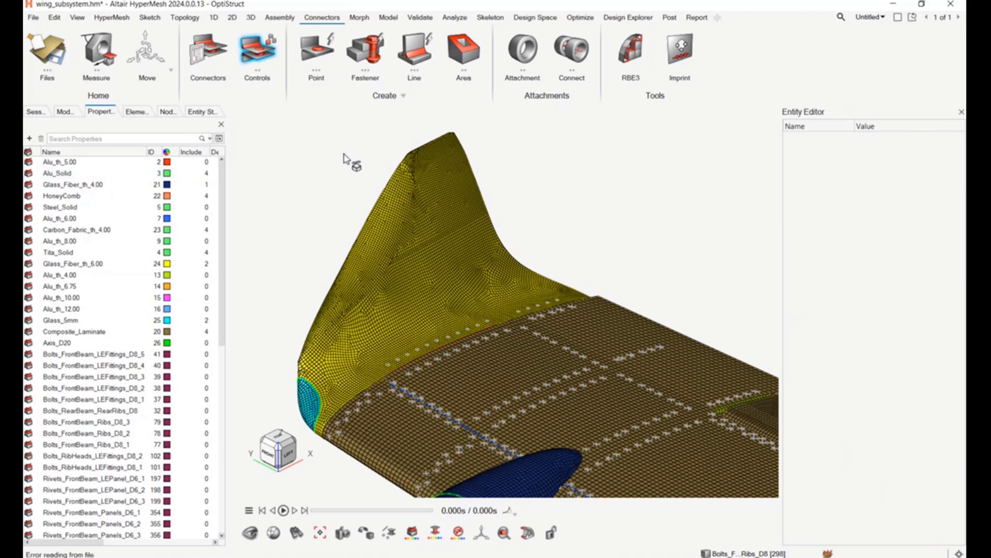
right_click(265, 212)
click(286, 216)
right_click(286, 219)
Create connectorcontrol2 and compare it with connectorcontrol1 (ID 1, plot, tolerance 10.0, Spot Weld).
click(302, 223)
click(264, 183)
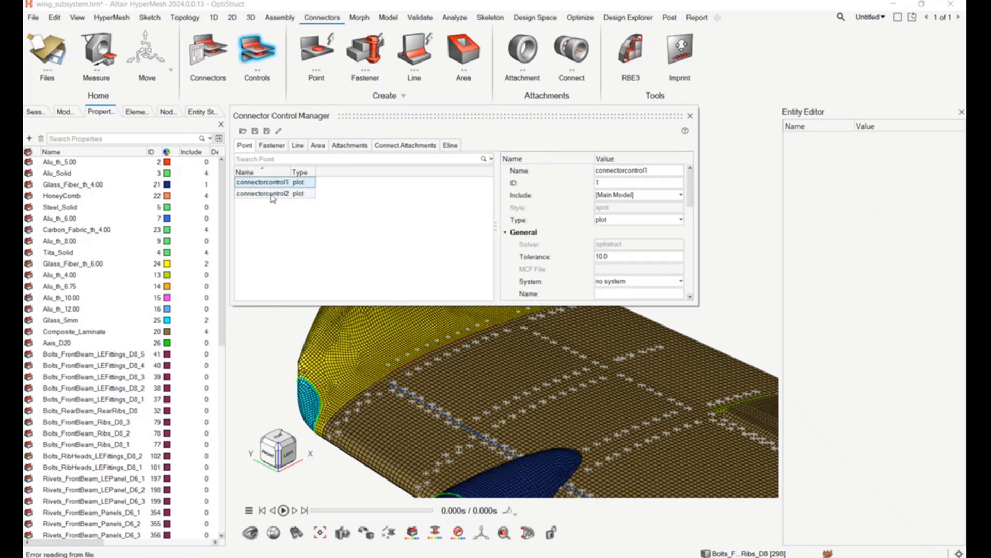
click(273, 195)
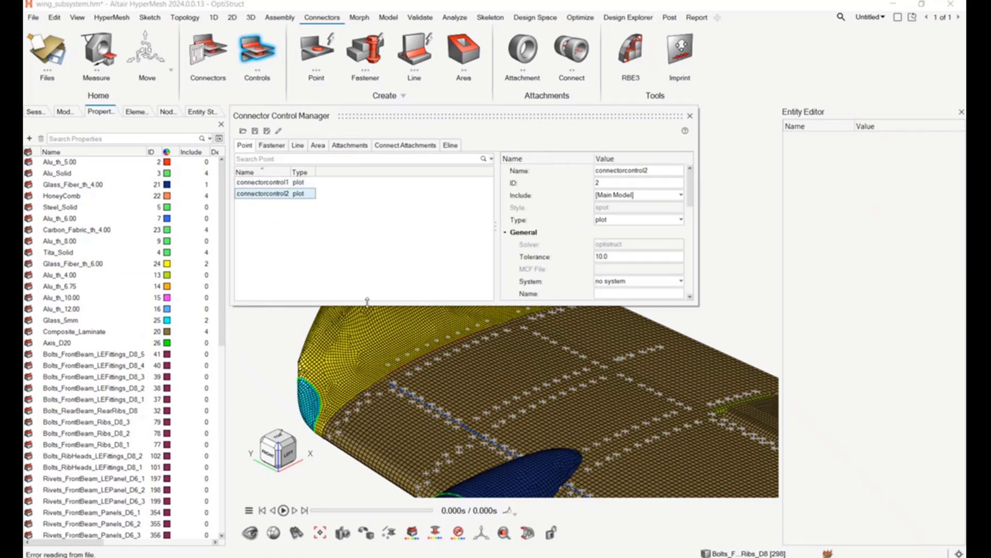
drag(367, 302, 368, 356)
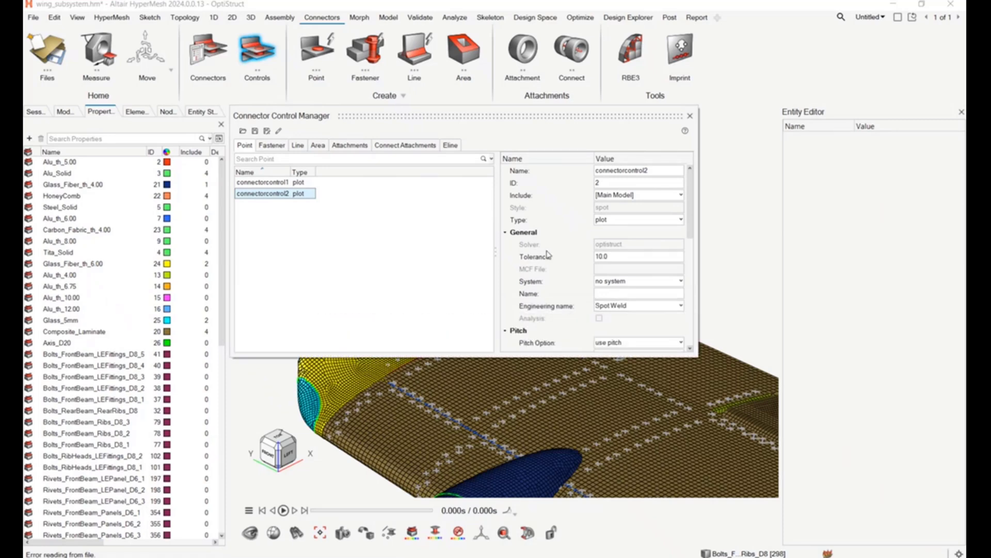
click(264, 183)
click(274, 185)
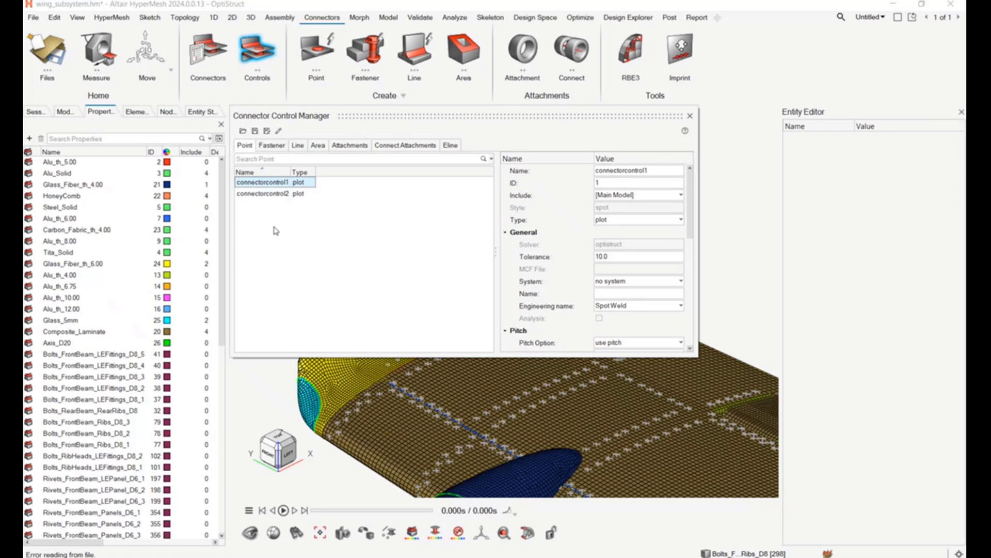
click(276, 194)
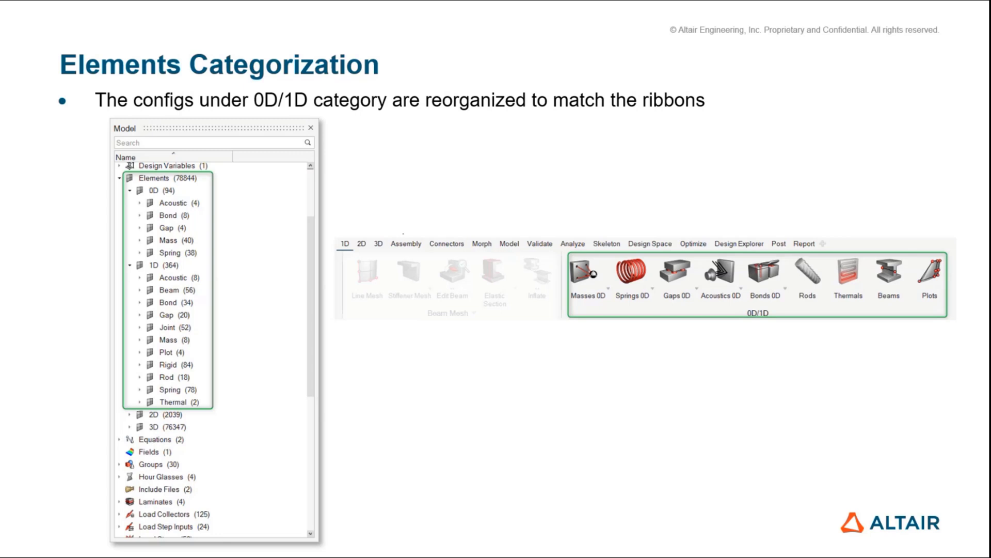
Switch to the HyperMesh 2023 window showing the bracket model's Model browser.
key(alt+Tab)
key(alt+Tab)
key(alt+Tab)
key(alt+Tab)
key(alt+Tab)
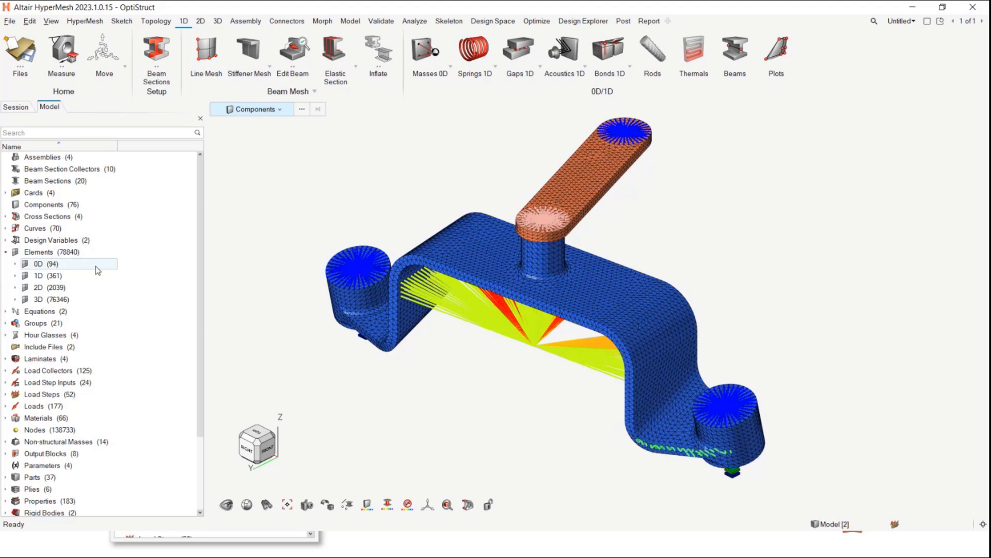
Expand the 0D, 3D and 1D element categories and the MASS group in the Model browser.
click(16, 264)
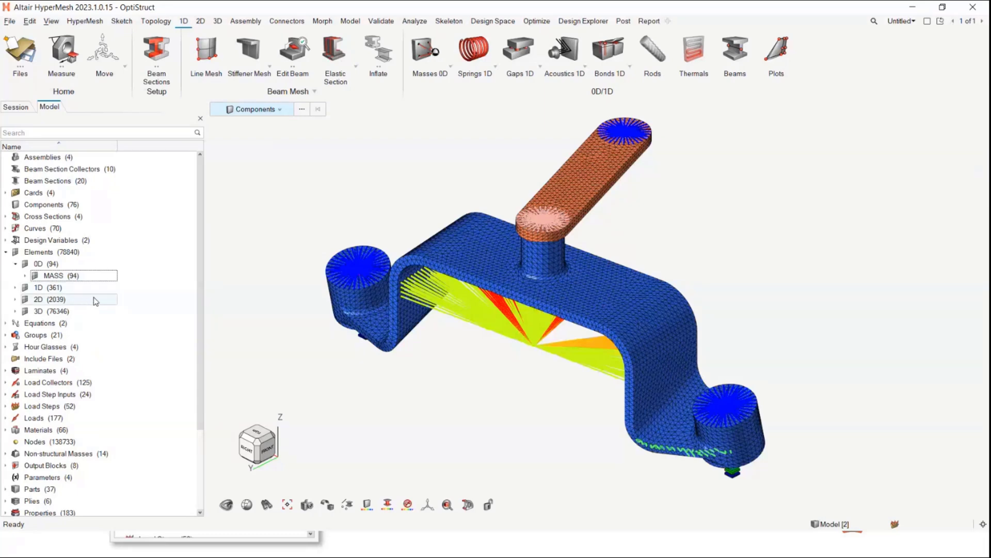
double_click(97, 311)
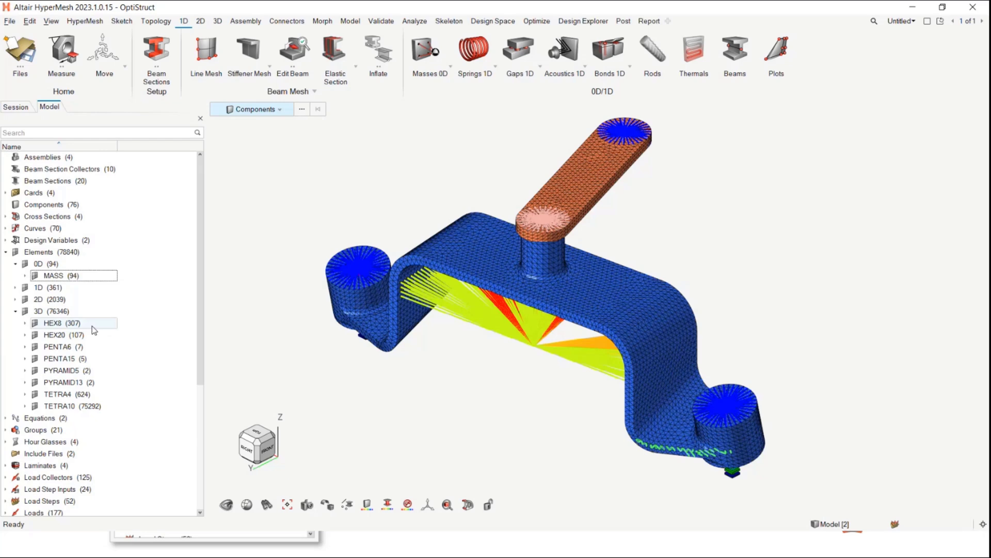
click(92, 327)
right_click(107, 324)
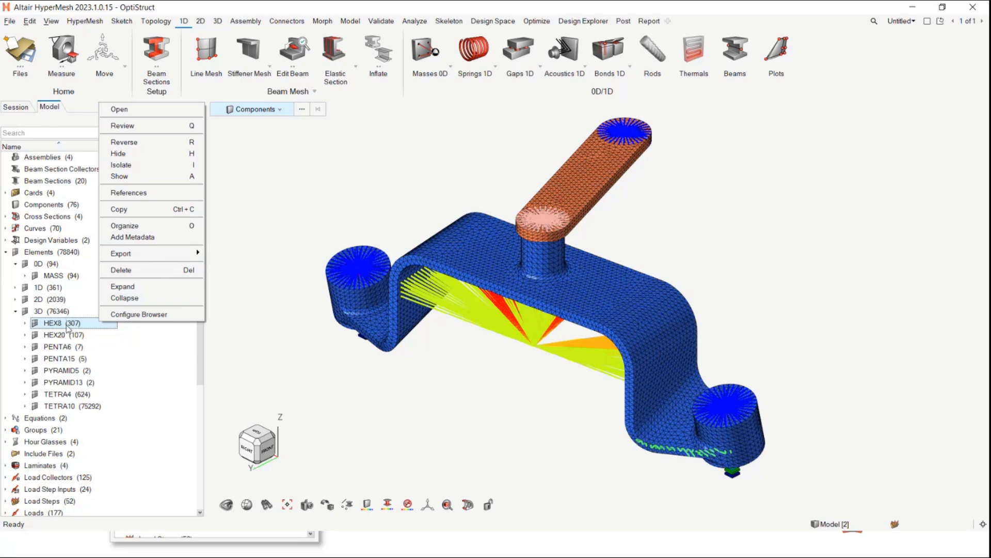
click(16, 311)
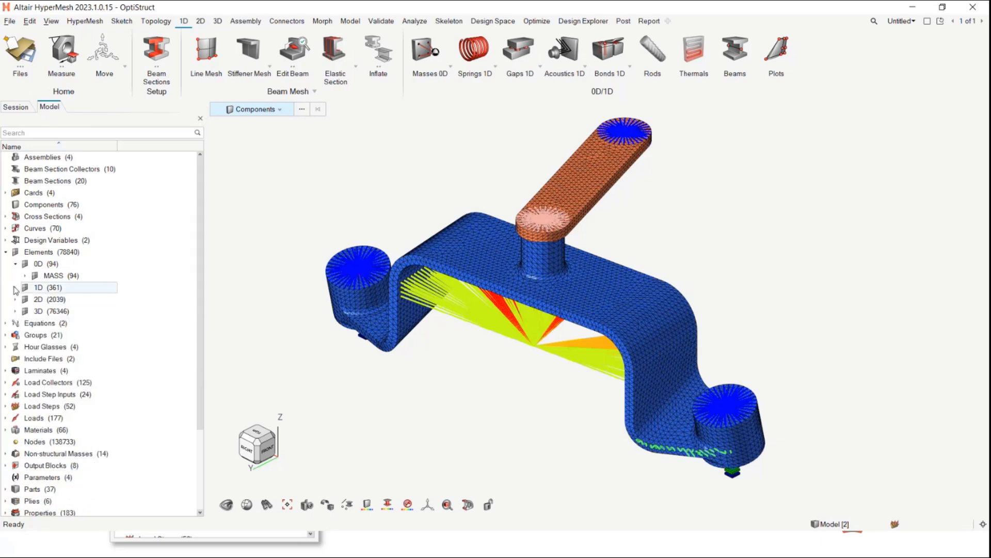
click(15, 288)
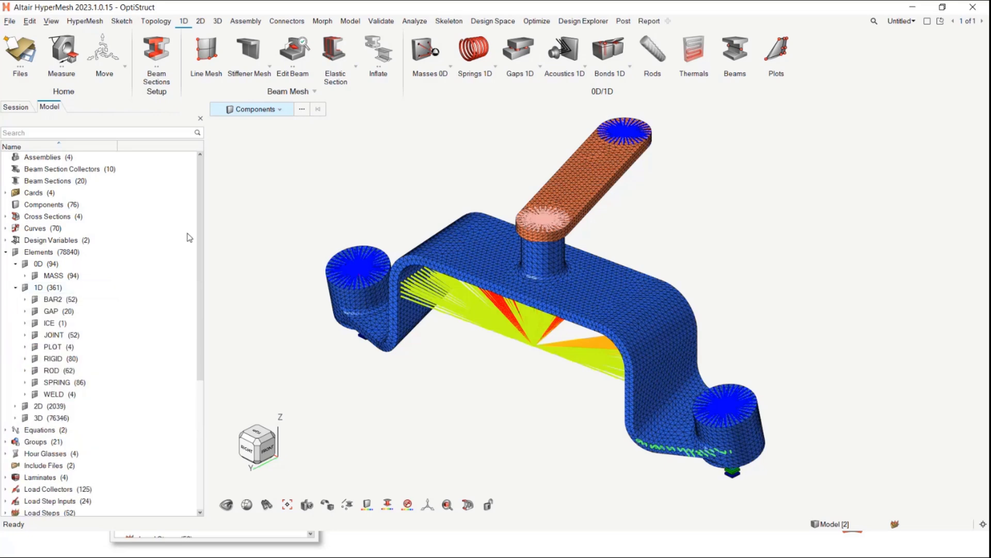
scroll(155, 253, down, 1)
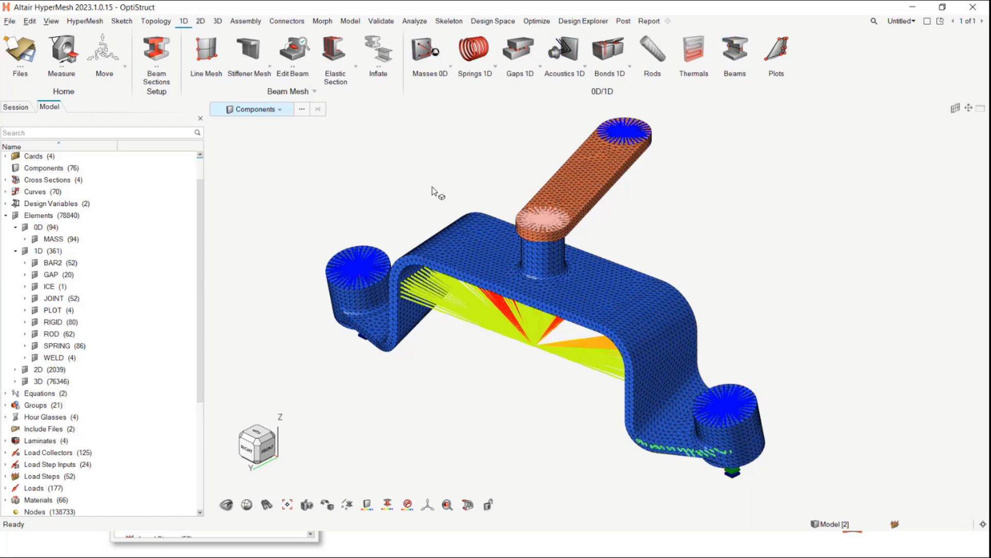
click(26, 239)
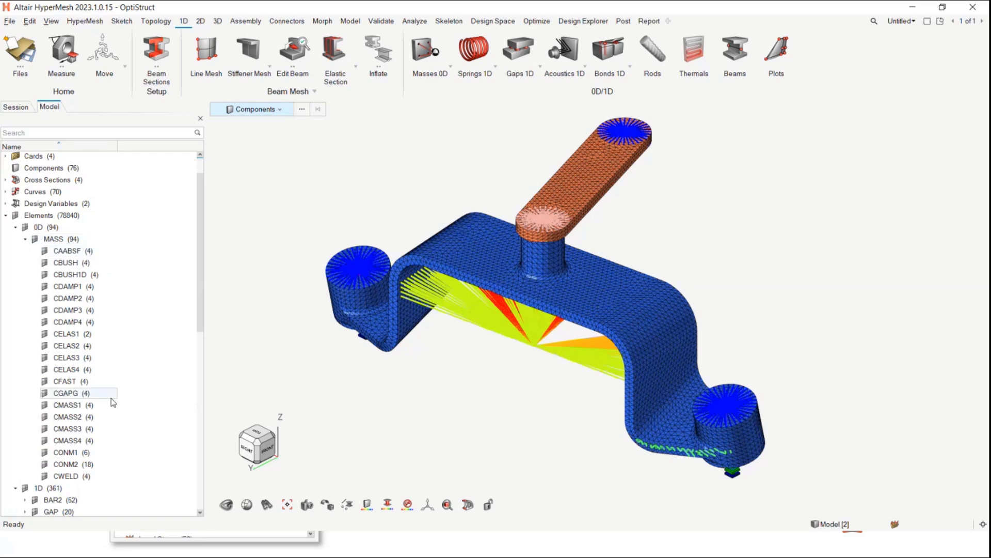
Review the Masses 0D type list, keeping CONM2, close the dialog and switch windows.
click(432, 61)
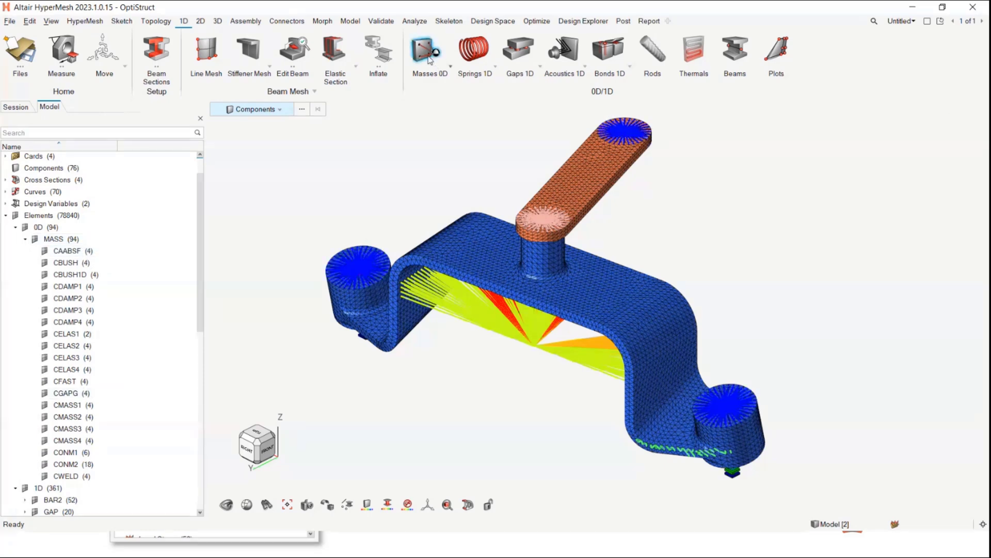
click(371, 149)
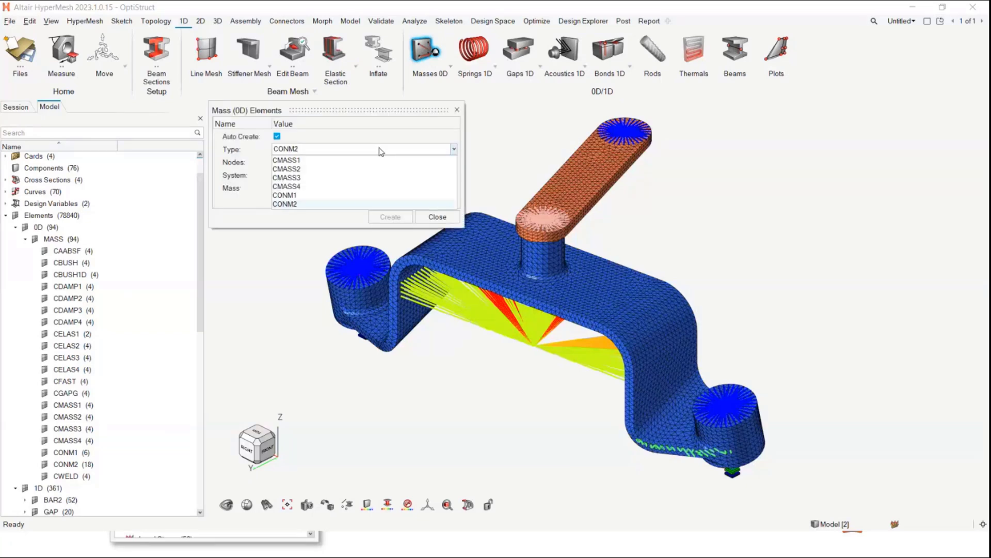
click(256, 216)
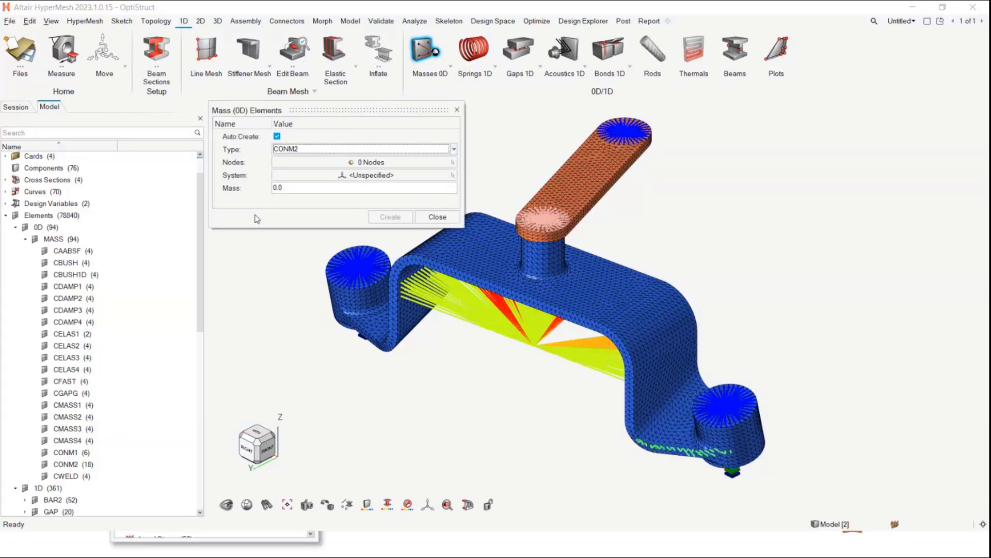
click(437, 217)
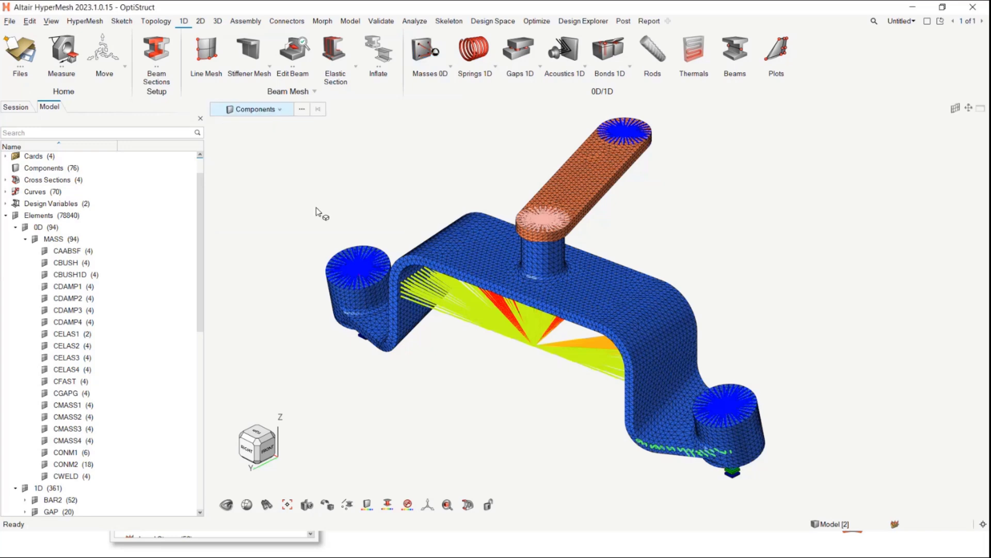
key(alt+Tab)
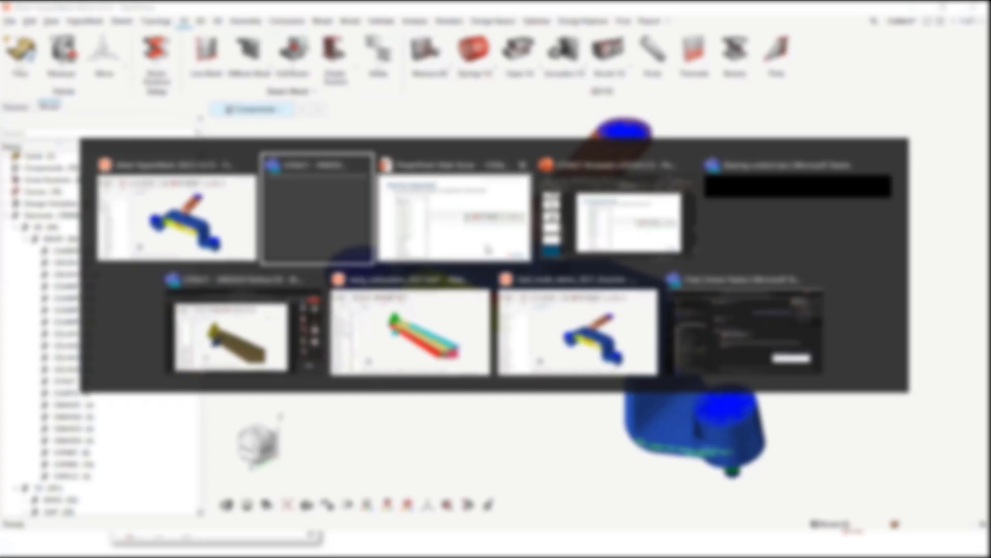
Switch to Opti_multi_elems_2021_final and expand its 0D, 1D and 0D Mass categories.
click(577, 330)
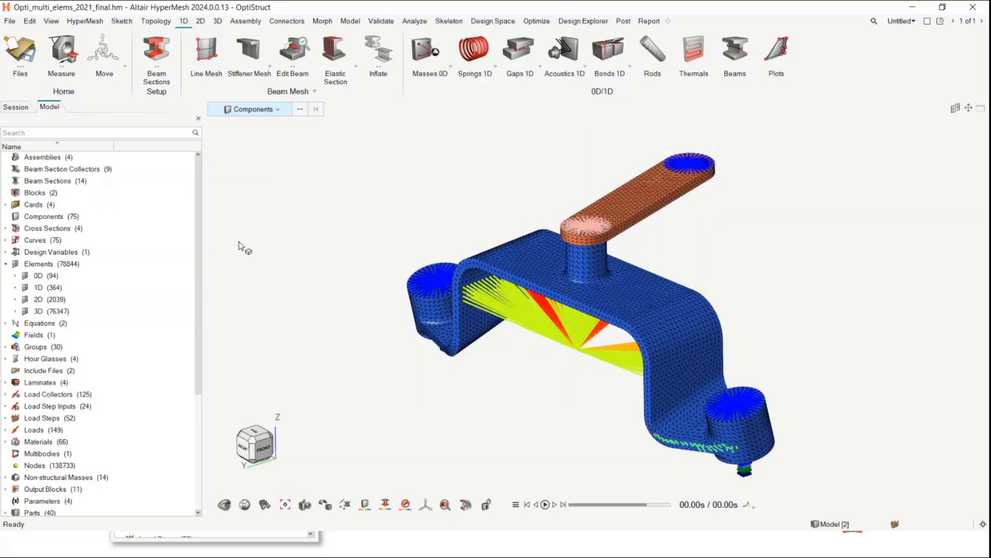
click(15, 275)
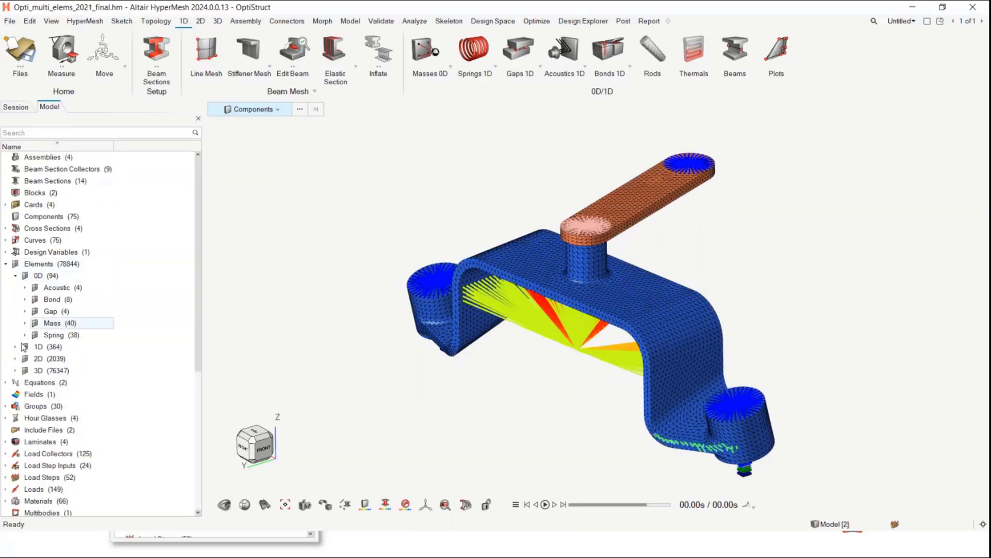
double_click(25, 347)
drag(199, 258, 205, 282)
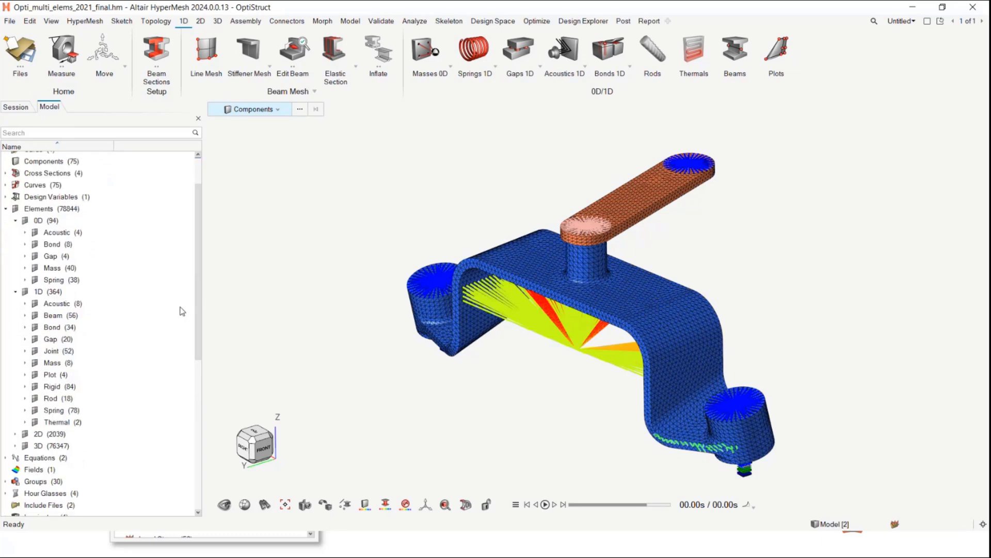
click(25, 268)
Check the Masses 0D element types, keeping CONM2, then close the dialog.
click(426, 50)
click(427, 150)
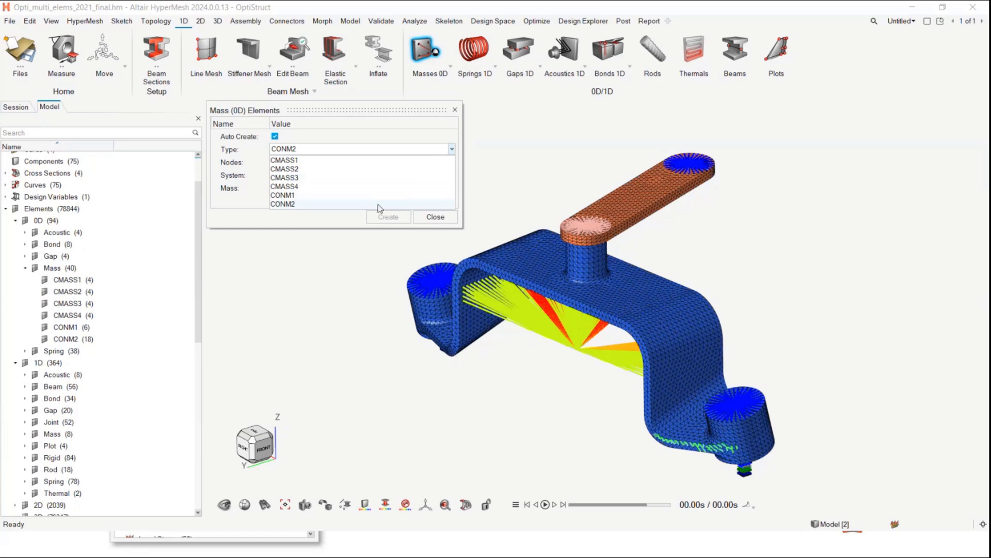
click(356, 225)
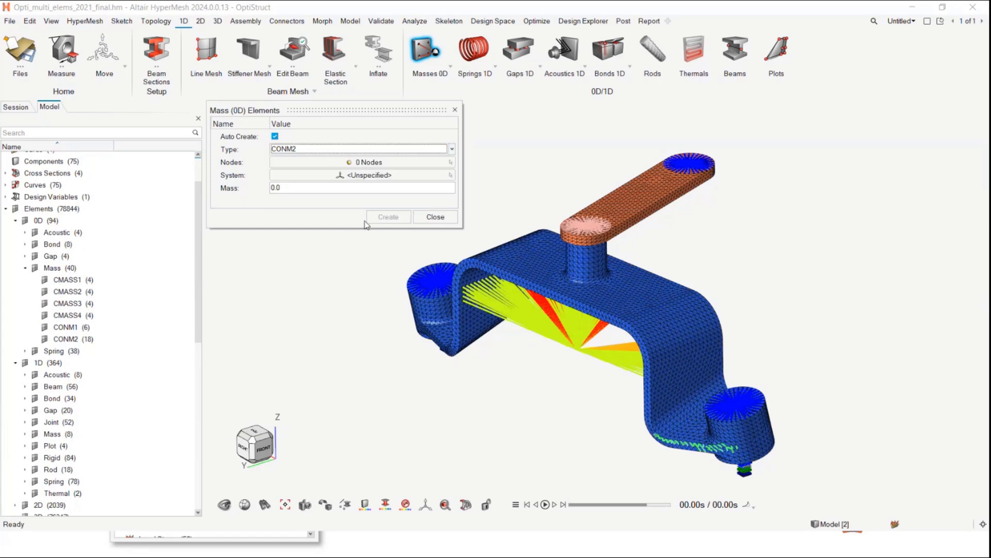
click(436, 218)
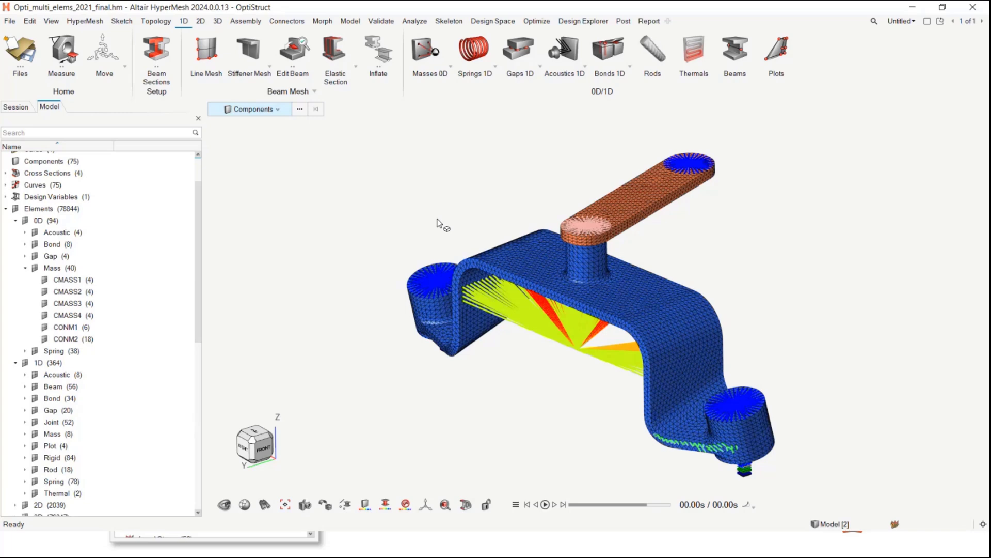
Advance the slides to Empty Includes & Parts, then return to the wing_subsystem_2021 model.
key(alt+Tab)
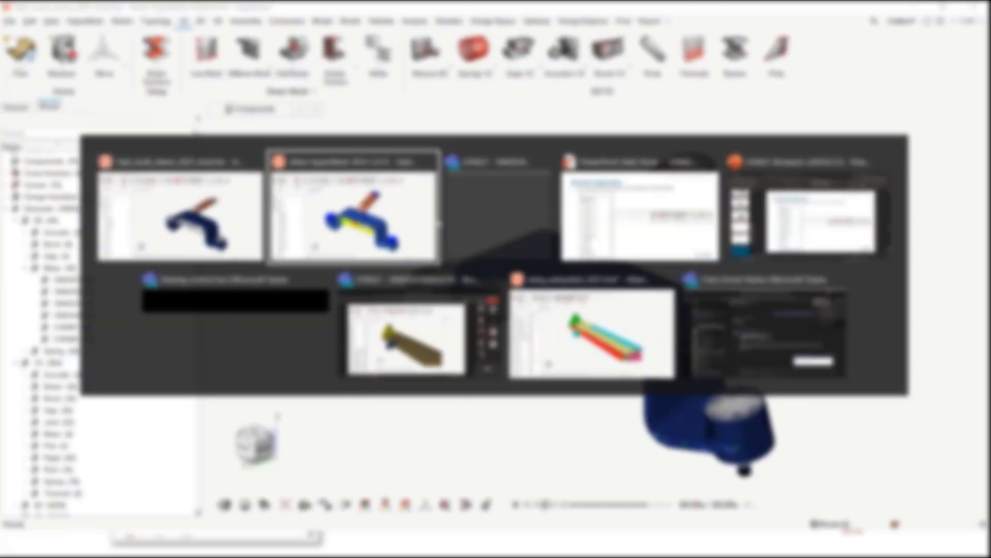
key(alt+Tab)
key(alt+Tab)
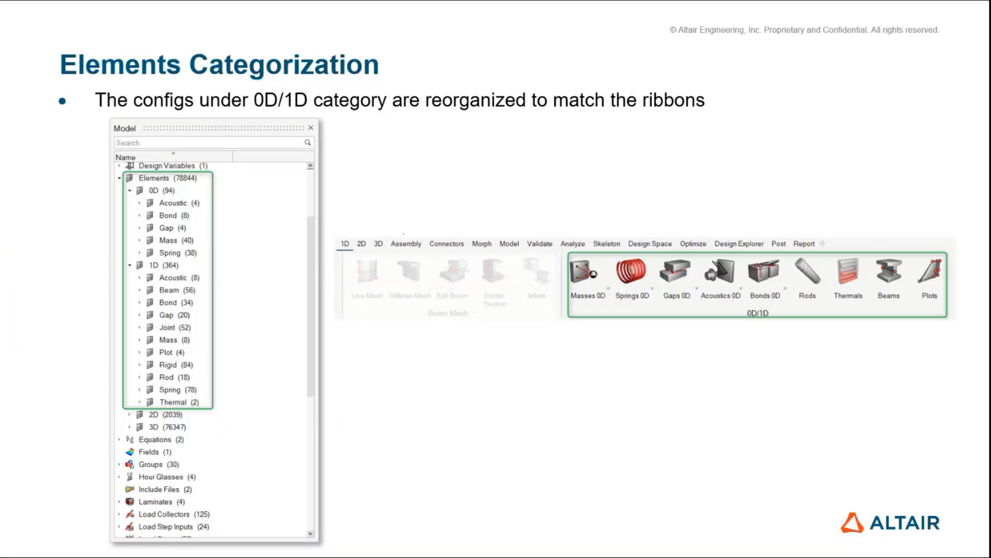
key(Right)
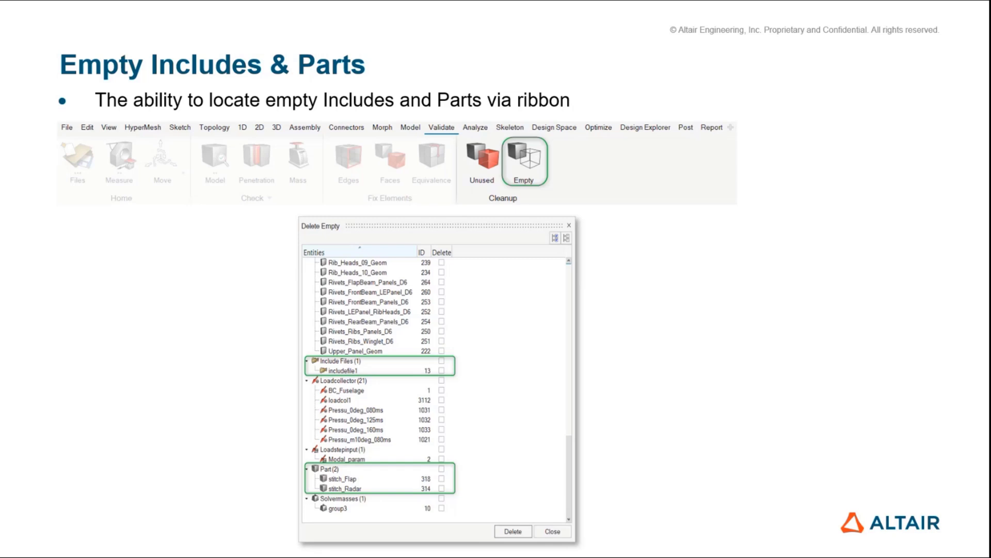
key(alt+Tab)
key(alt+Tab)
key(alt+Tab)
key(alt+Tab)
key(alt+Tab)
key(alt+Tab)
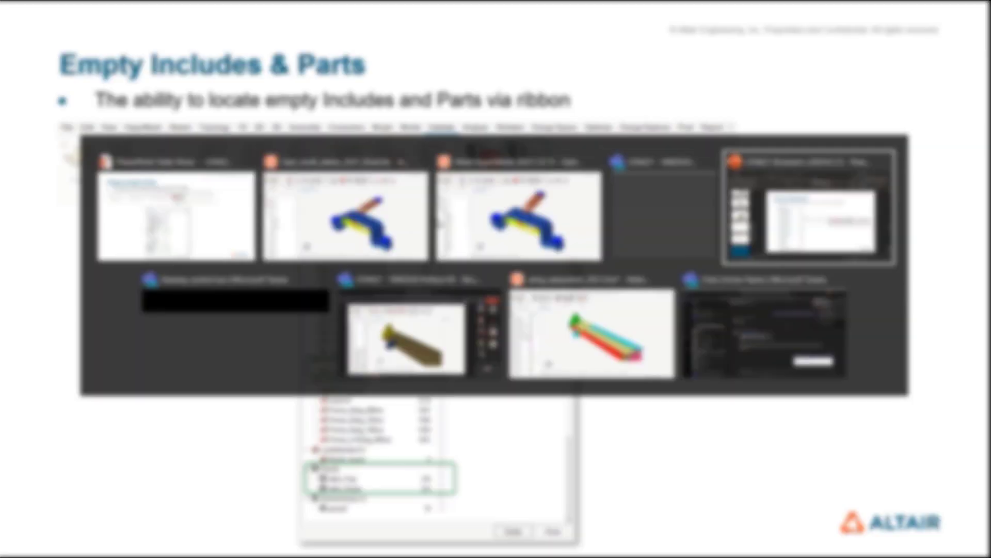
key(alt+Tab)
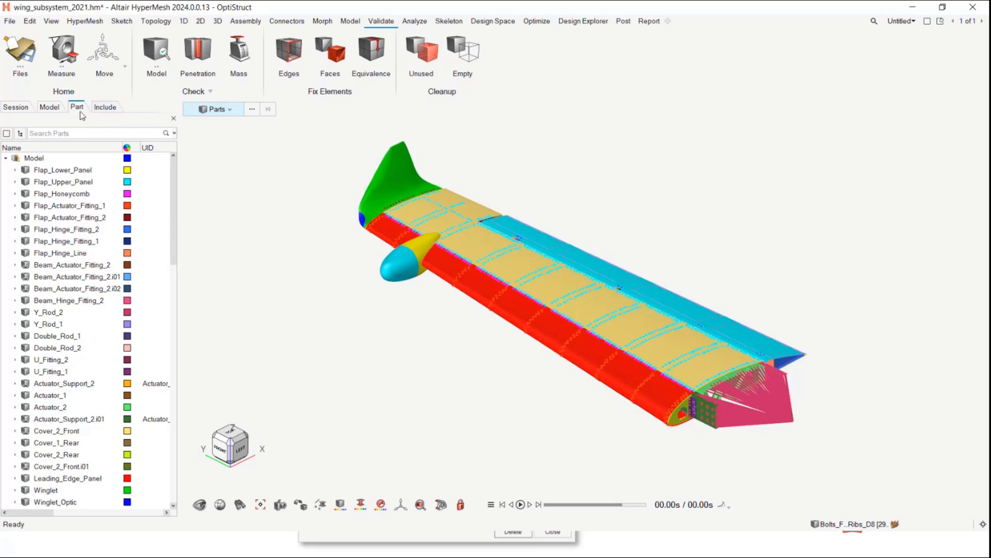
Search the whole model for unused and empty entities, finding none.
right_click(63, 158)
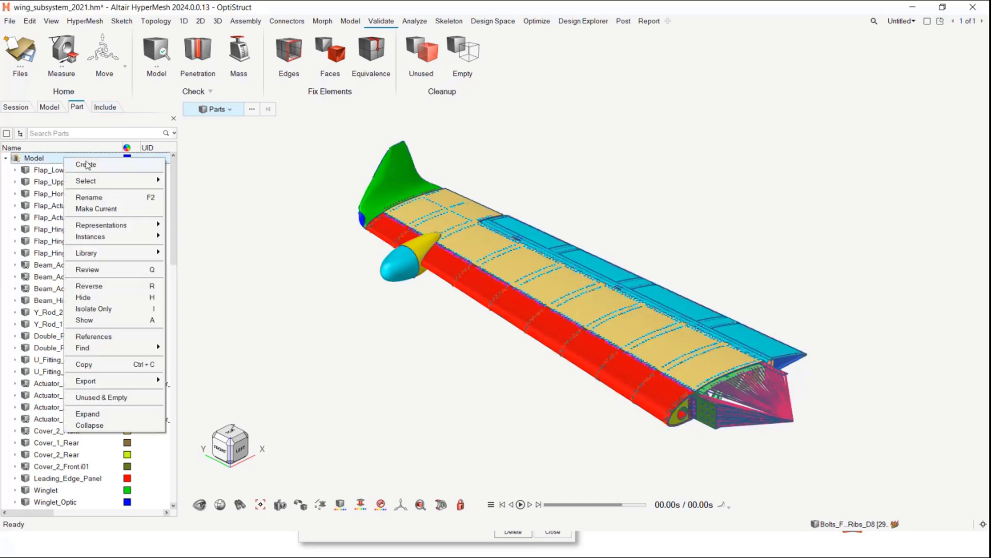
click(97, 398)
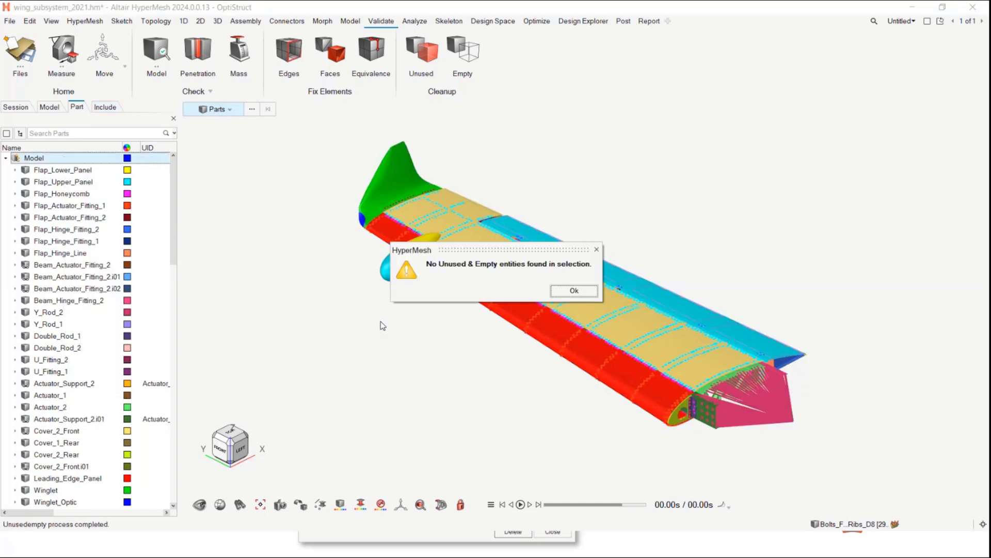
click(572, 291)
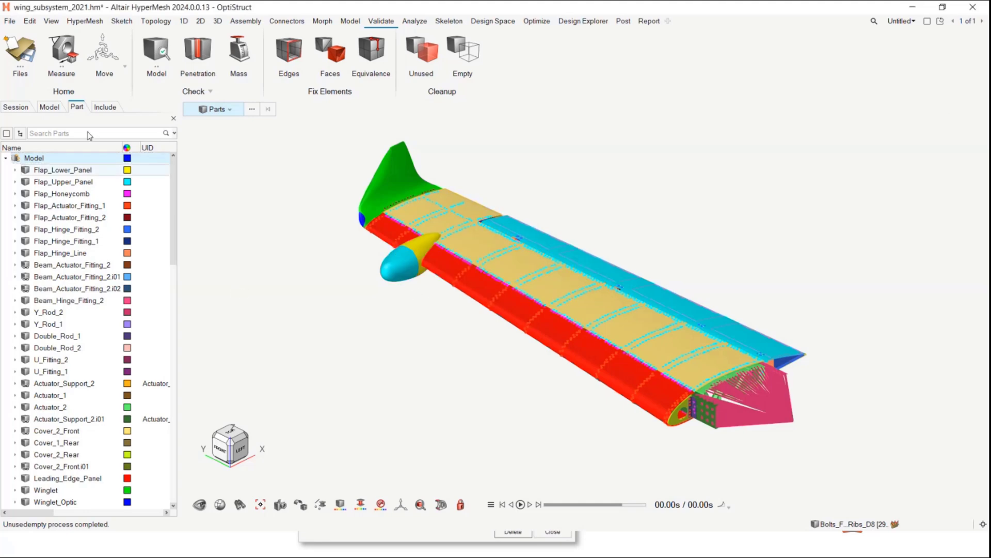
List empty entities under the Main Model include, then model-wide via Validate > Empty.
click(103, 108)
right_click(56, 160)
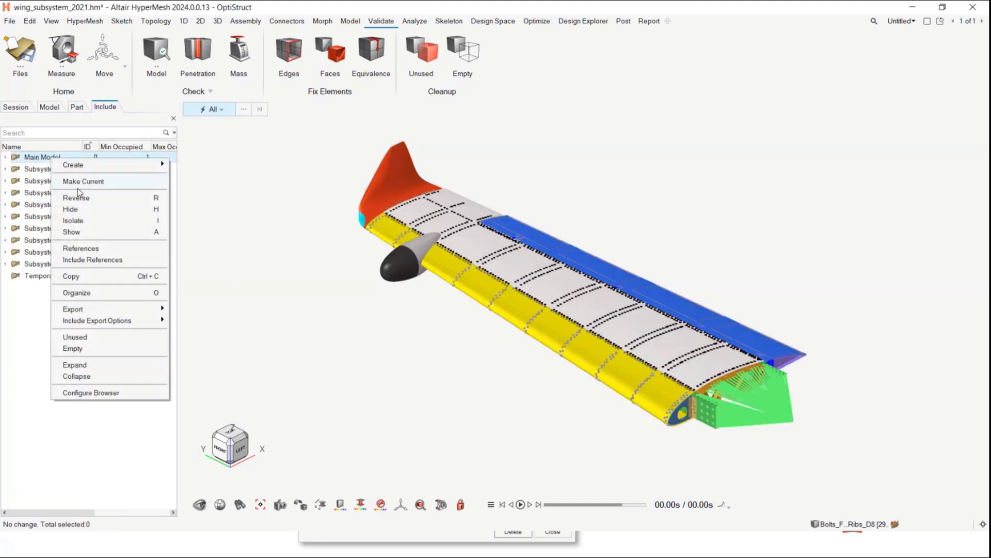
click(84, 352)
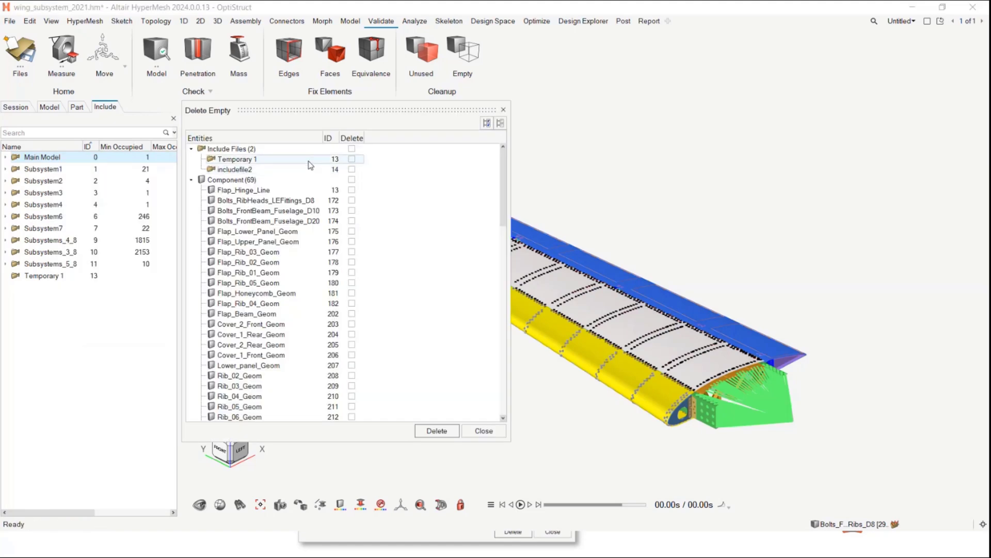
click(484, 431)
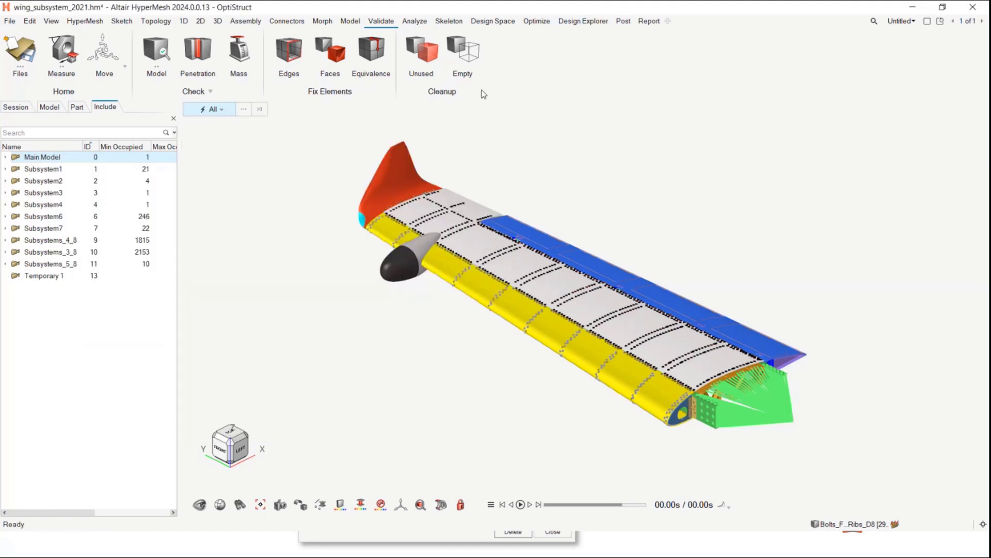
click(461, 54)
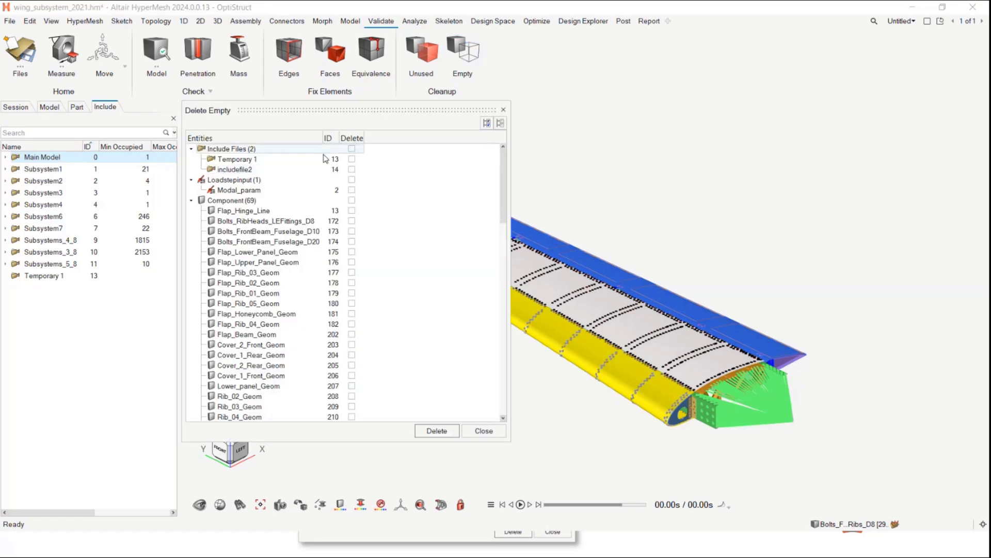